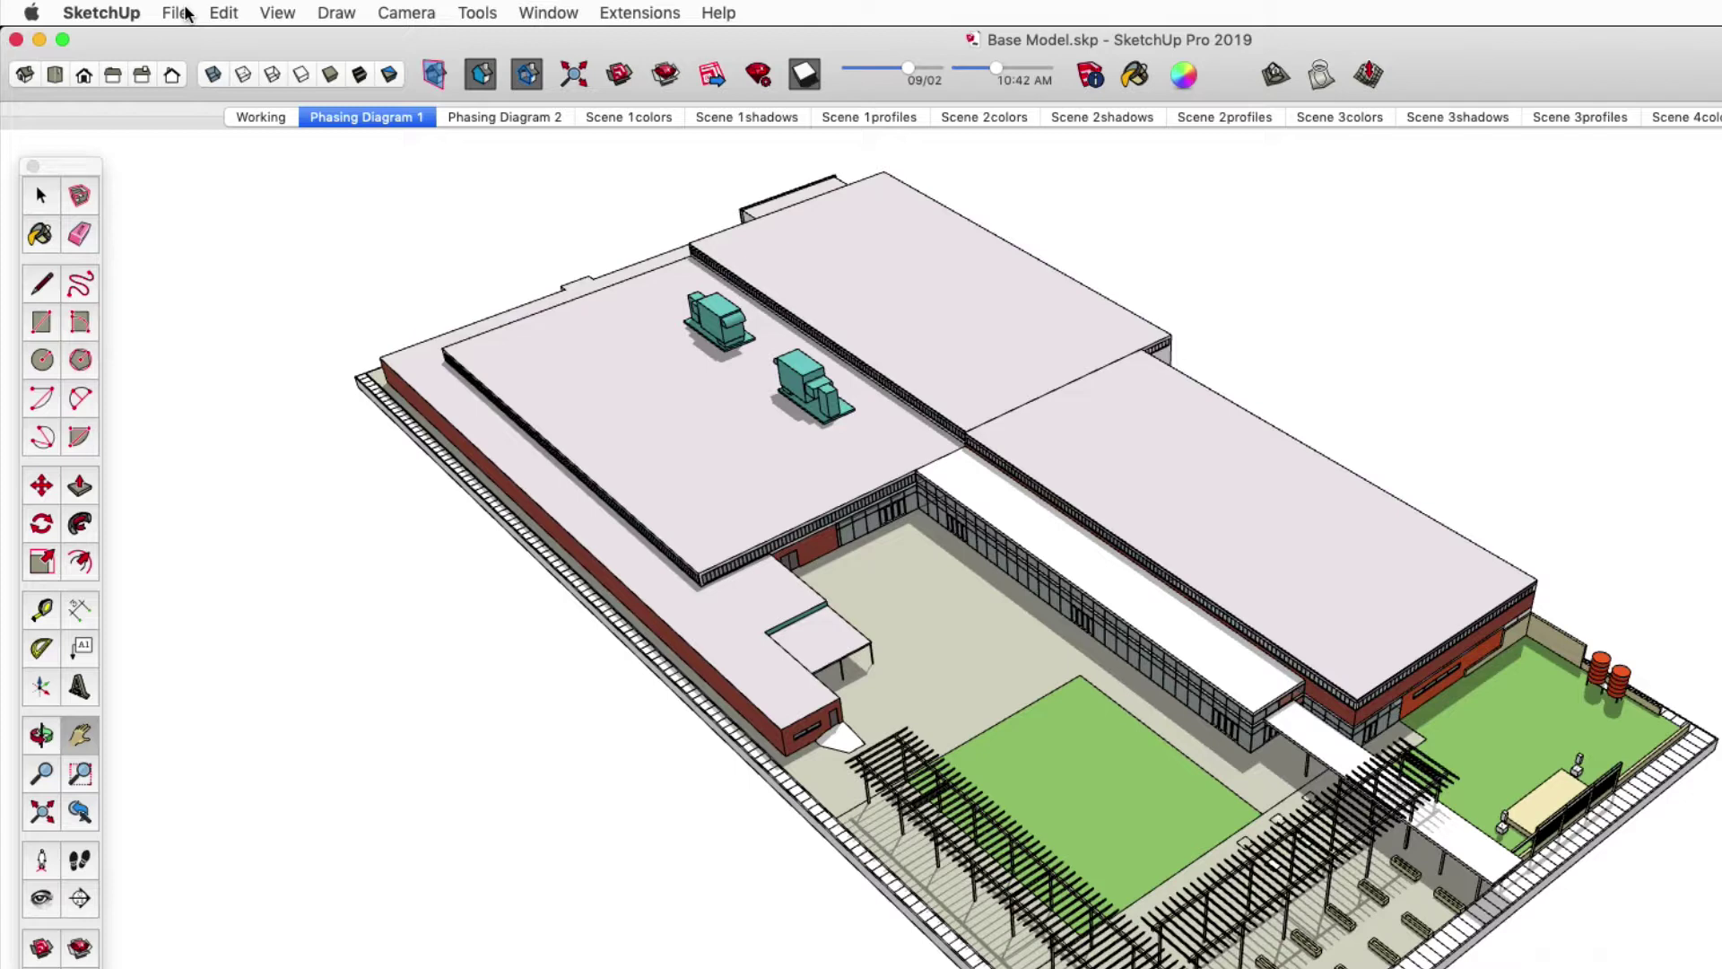
Export the SketchUp view as a 2D PDF graphic, Base Model.pdf, keeping line scale 0.5.
click(179, 13)
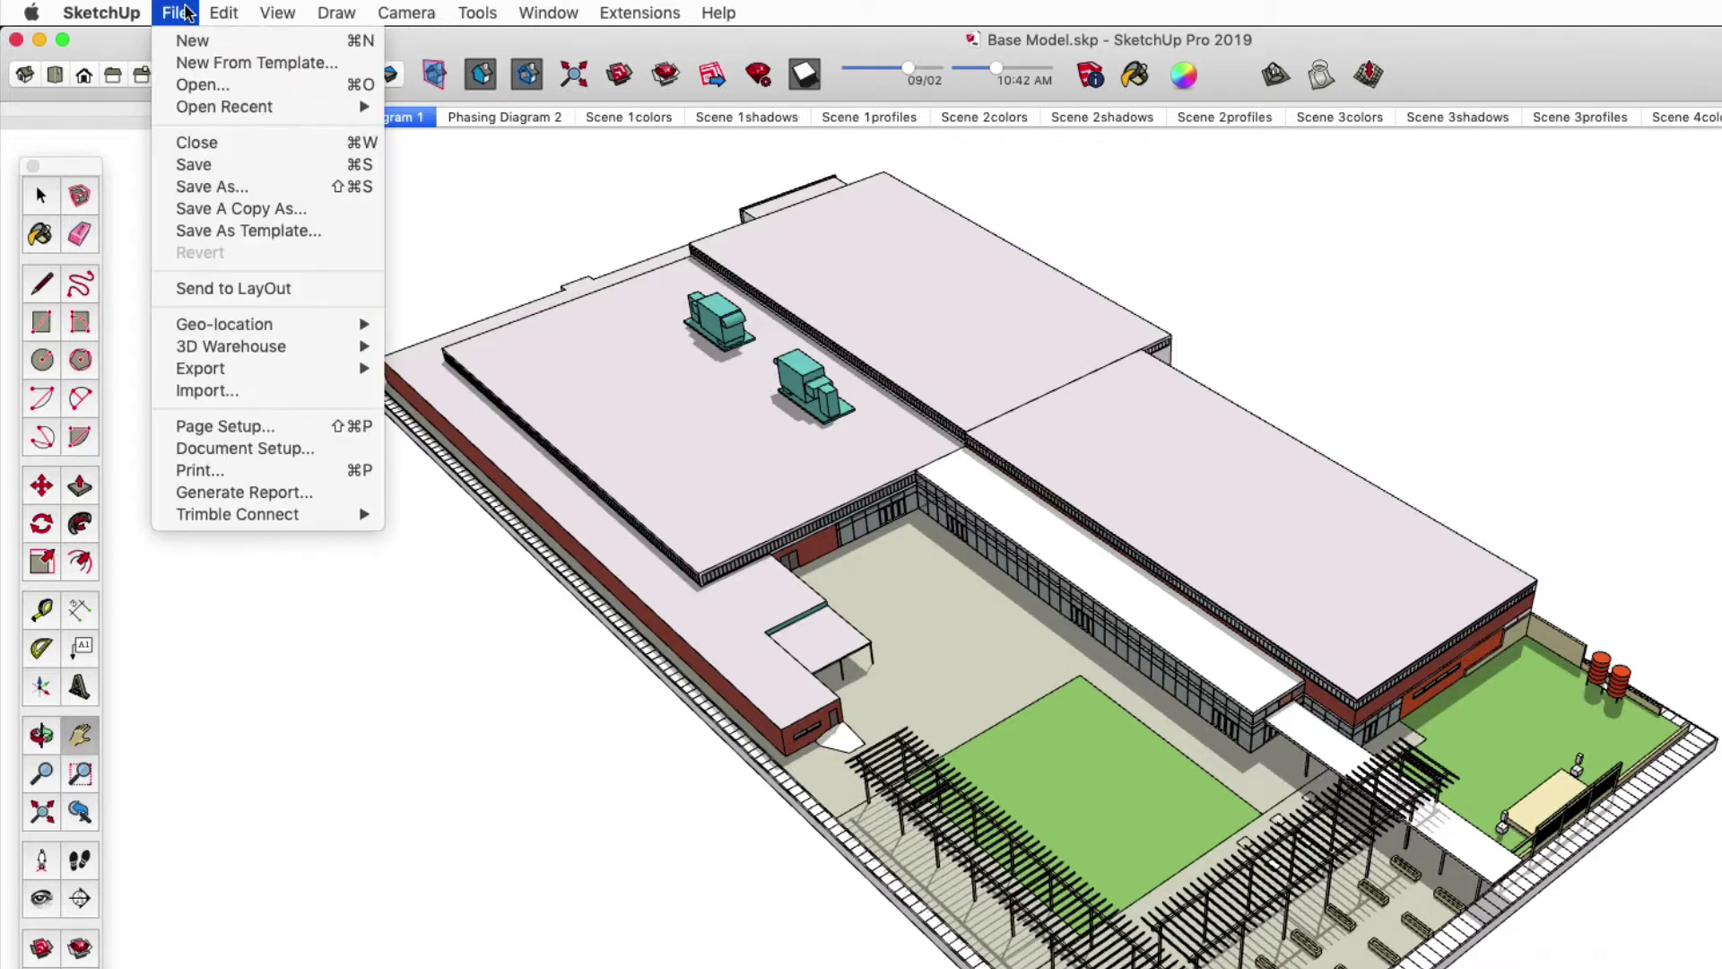
mouse_move(216, 369)
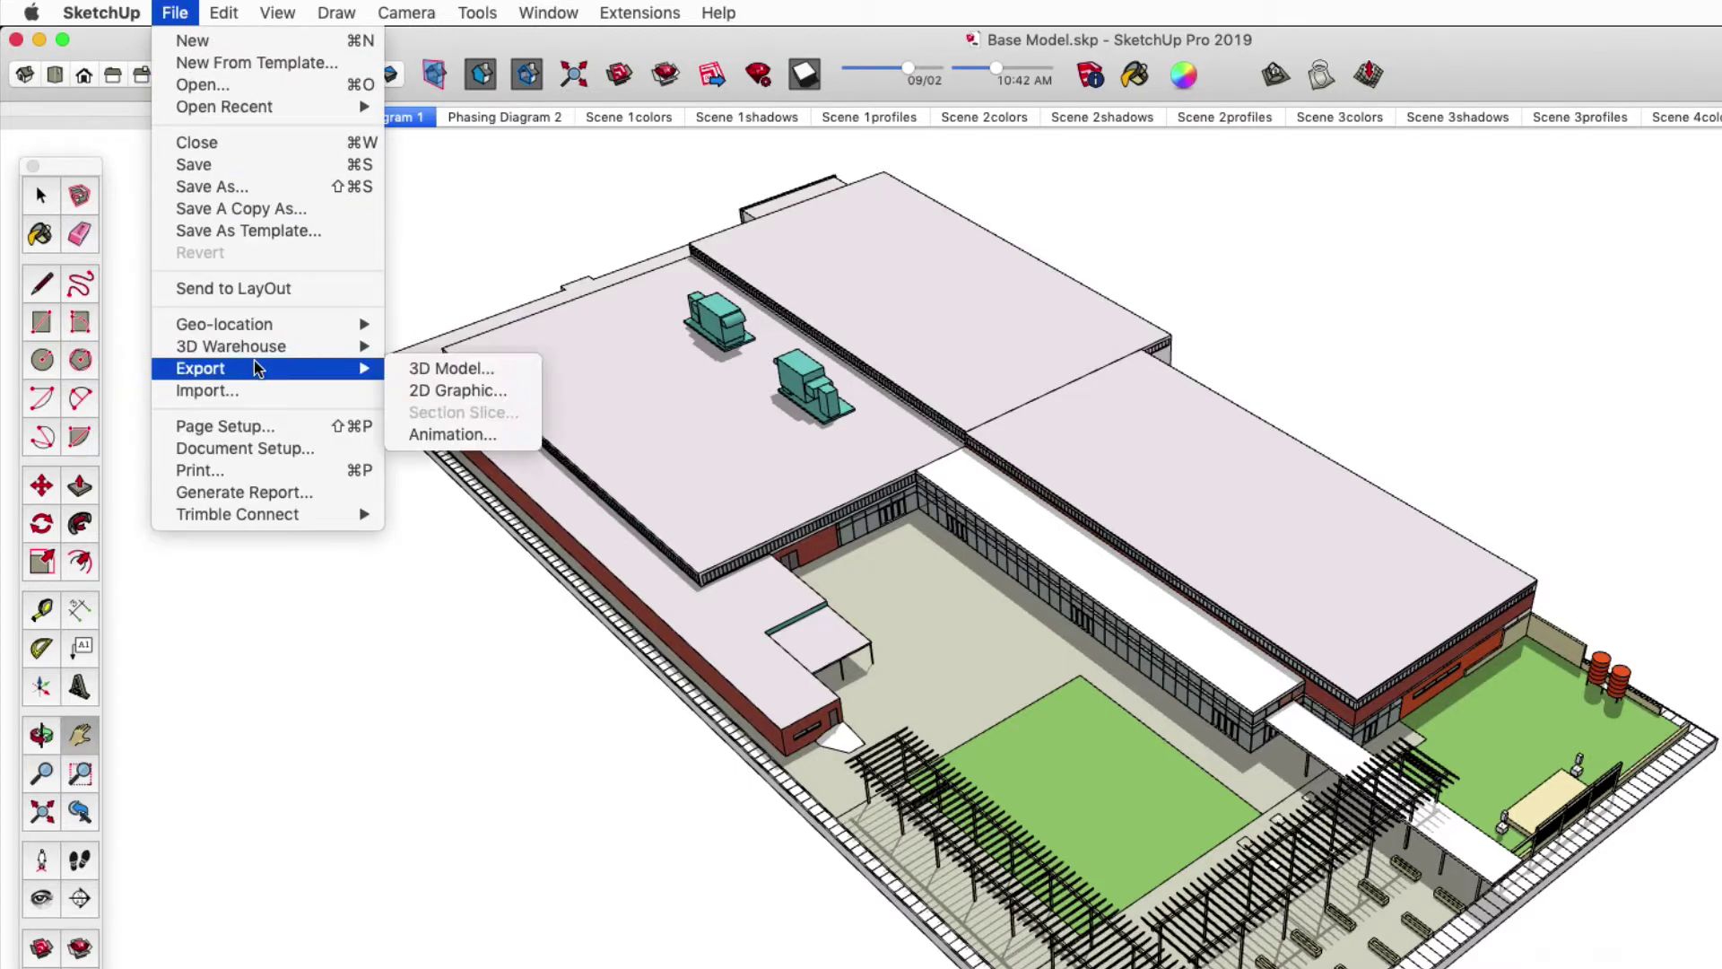
click(431, 391)
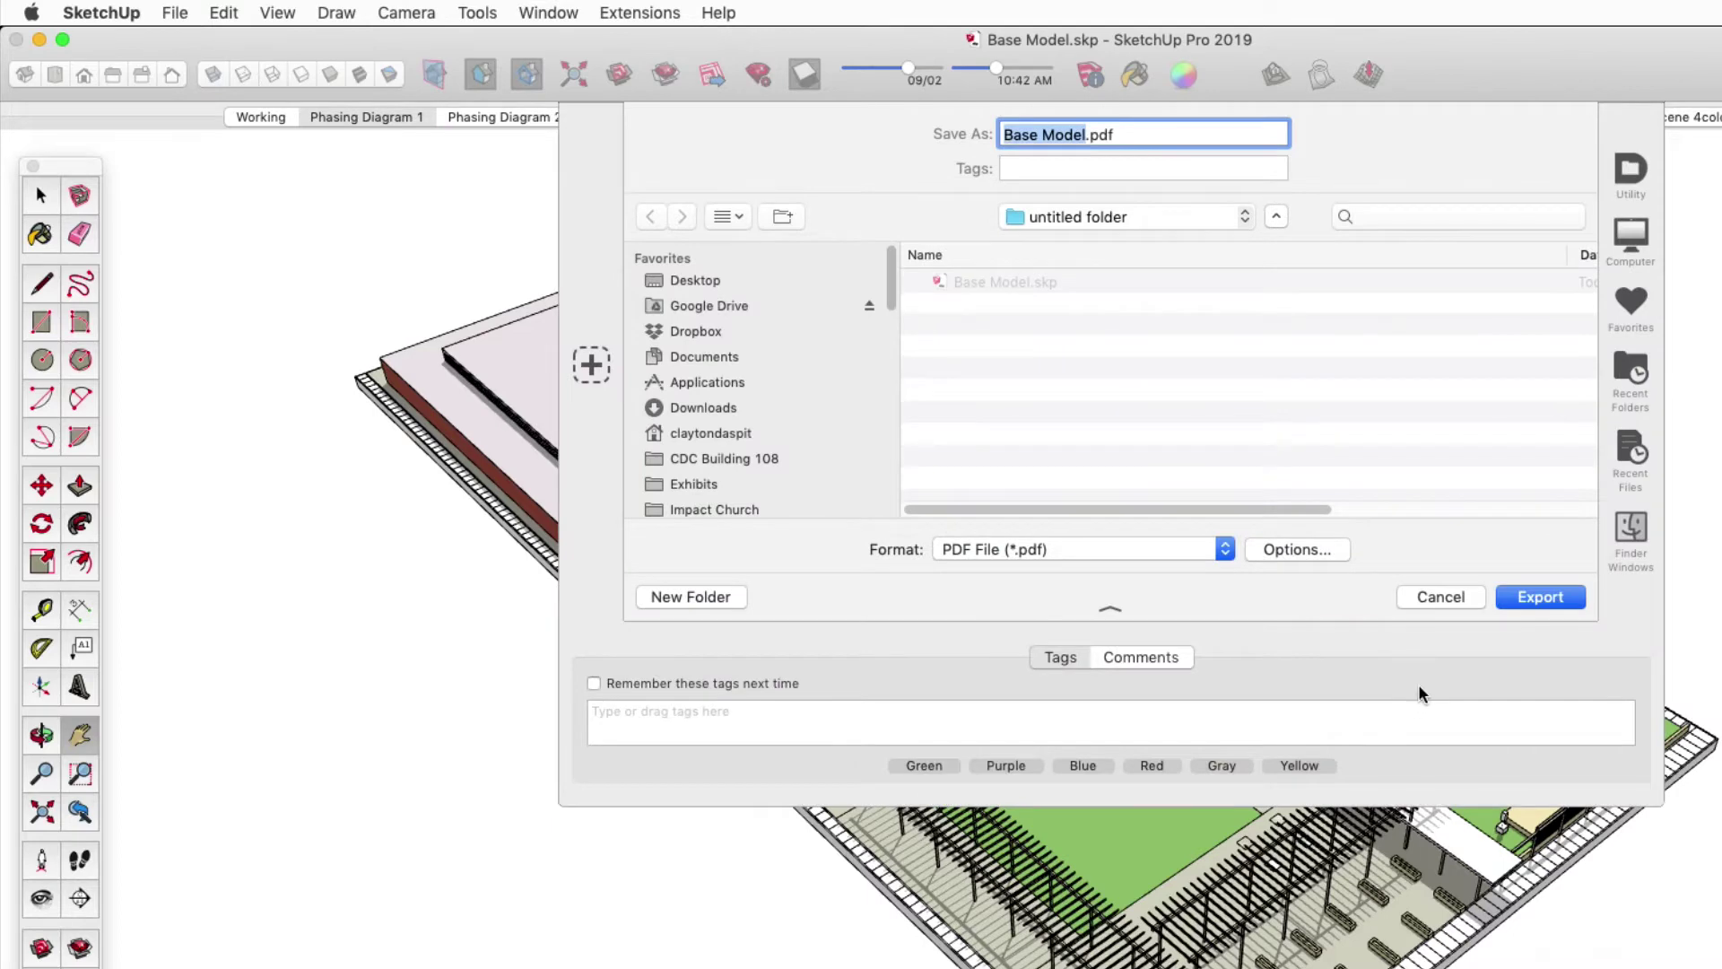
click(1322, 550)
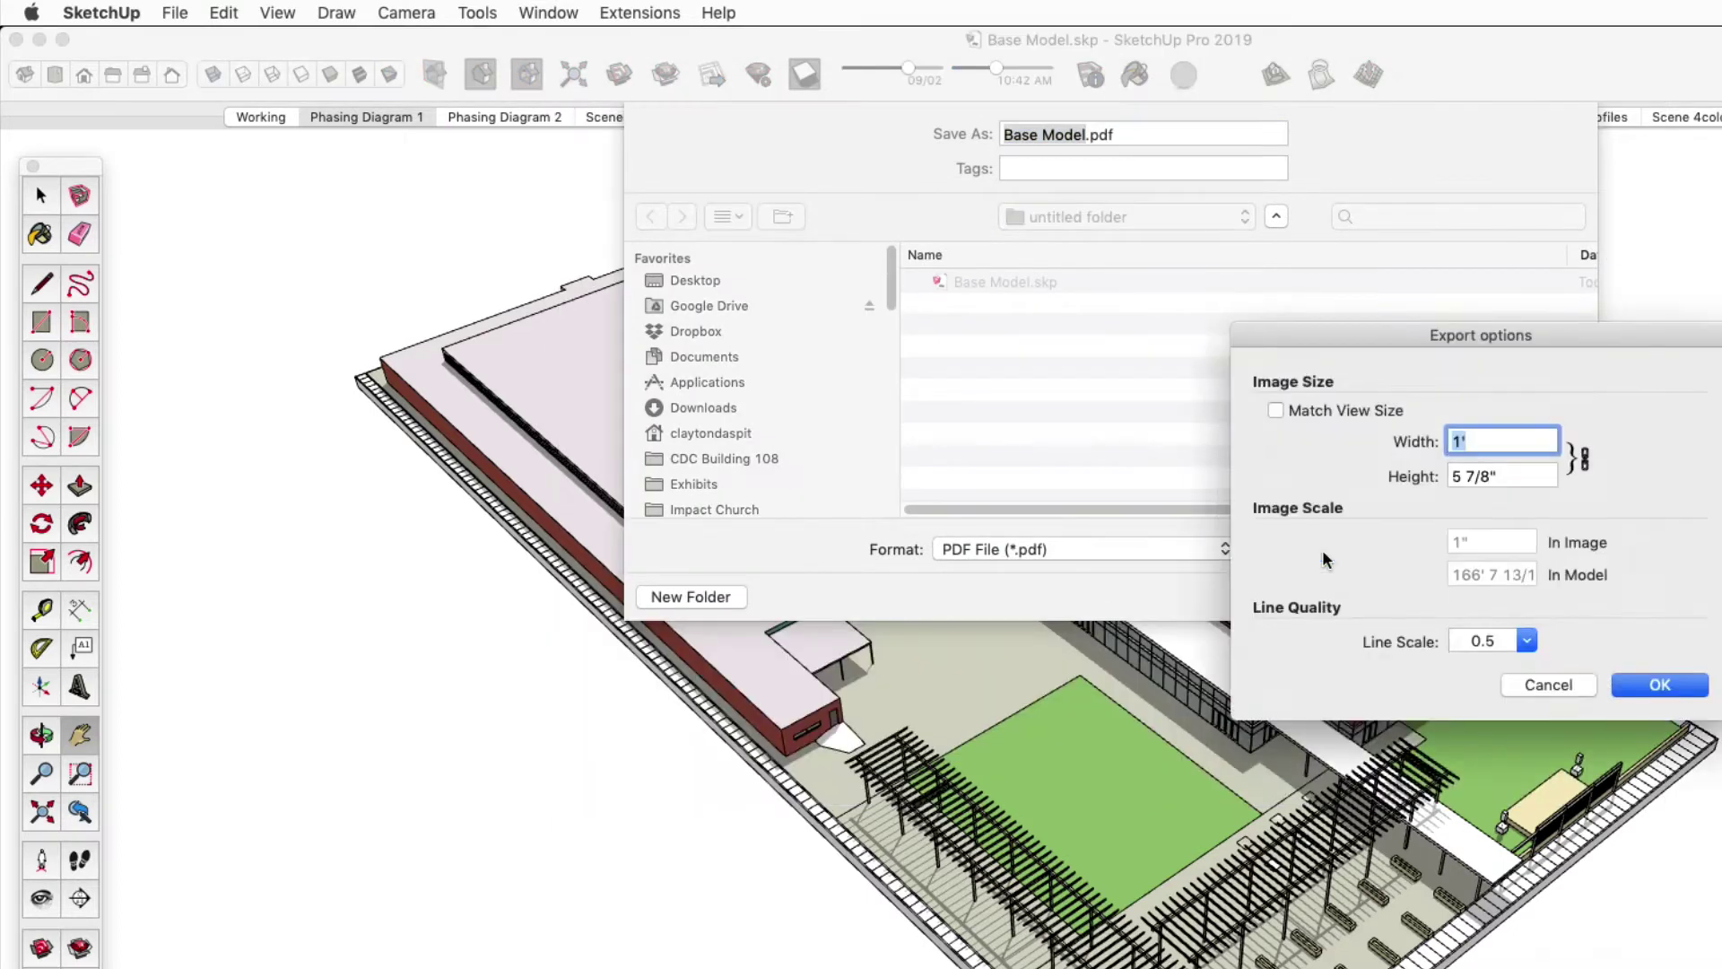
click(1526, 640)
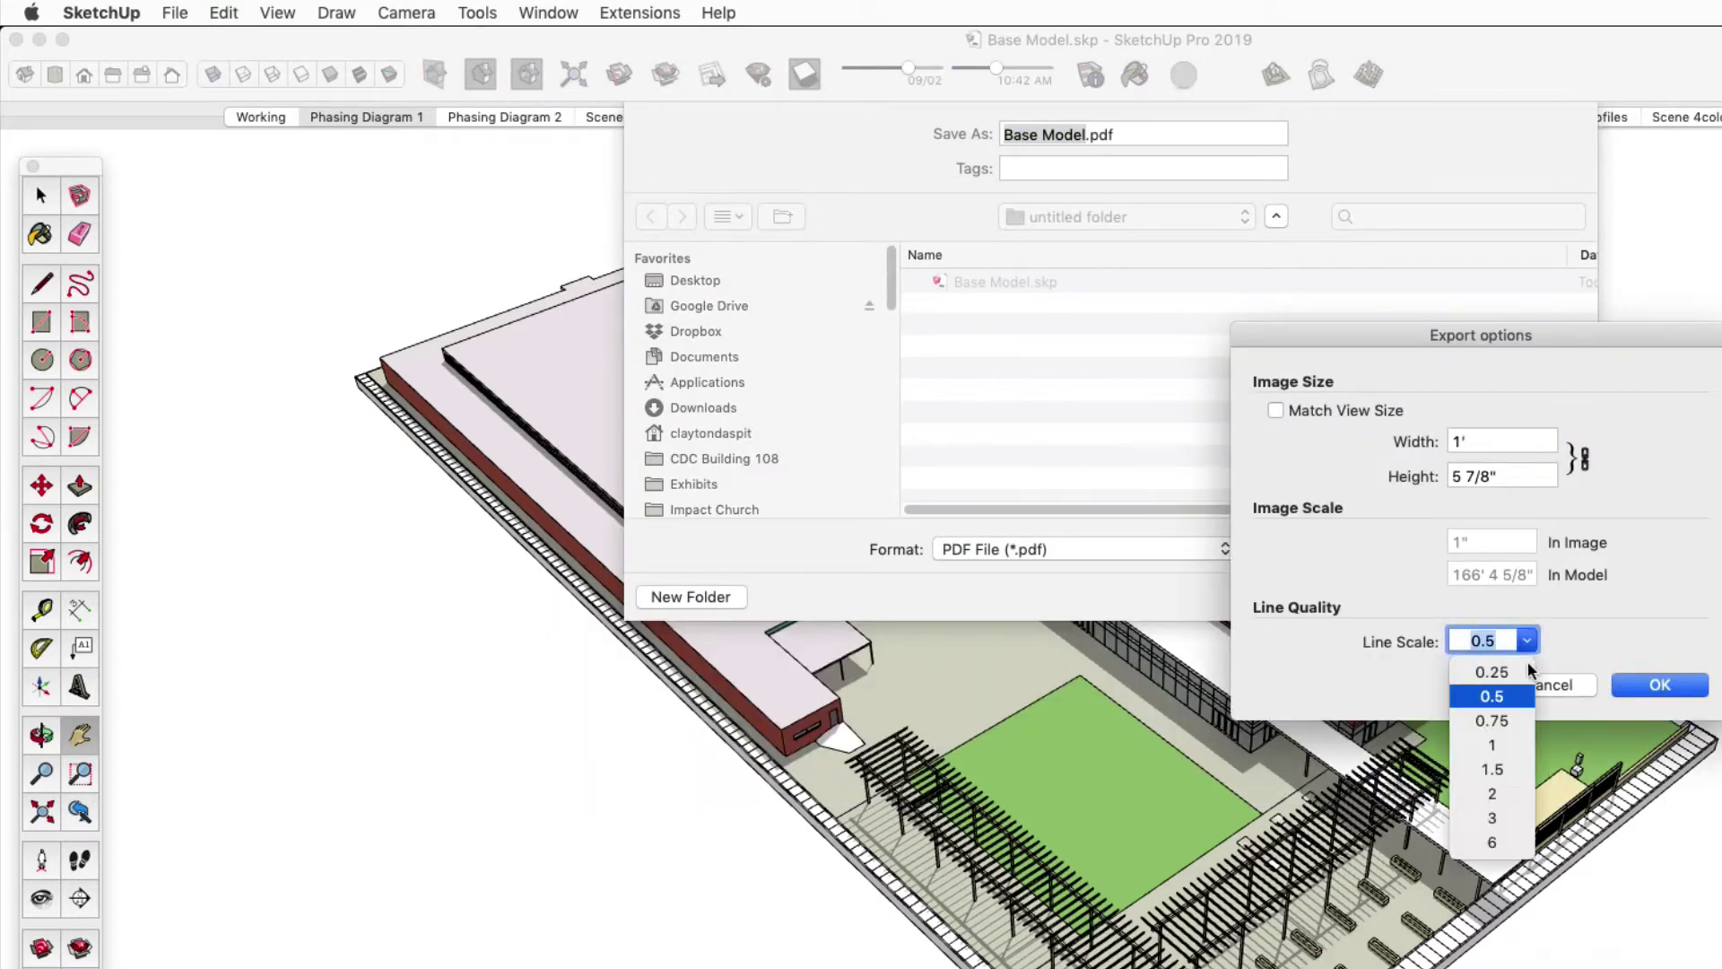
click(1615, 659)
click(1666, 689)
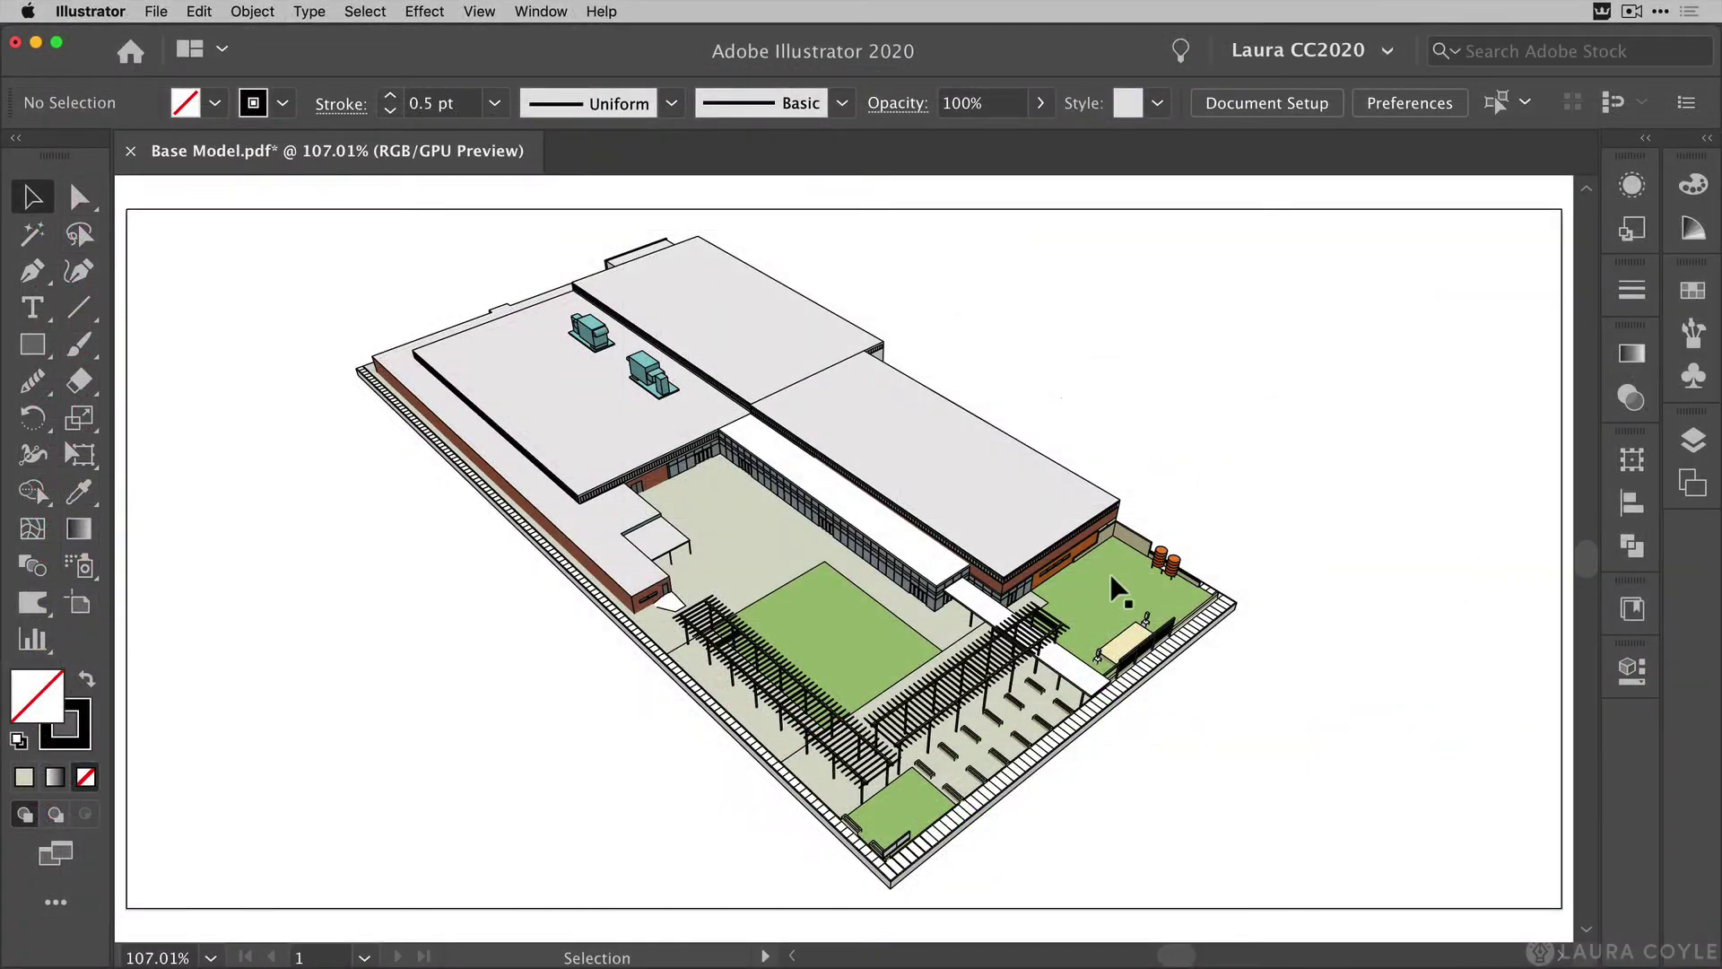
scroll(986, 718, up, 10)
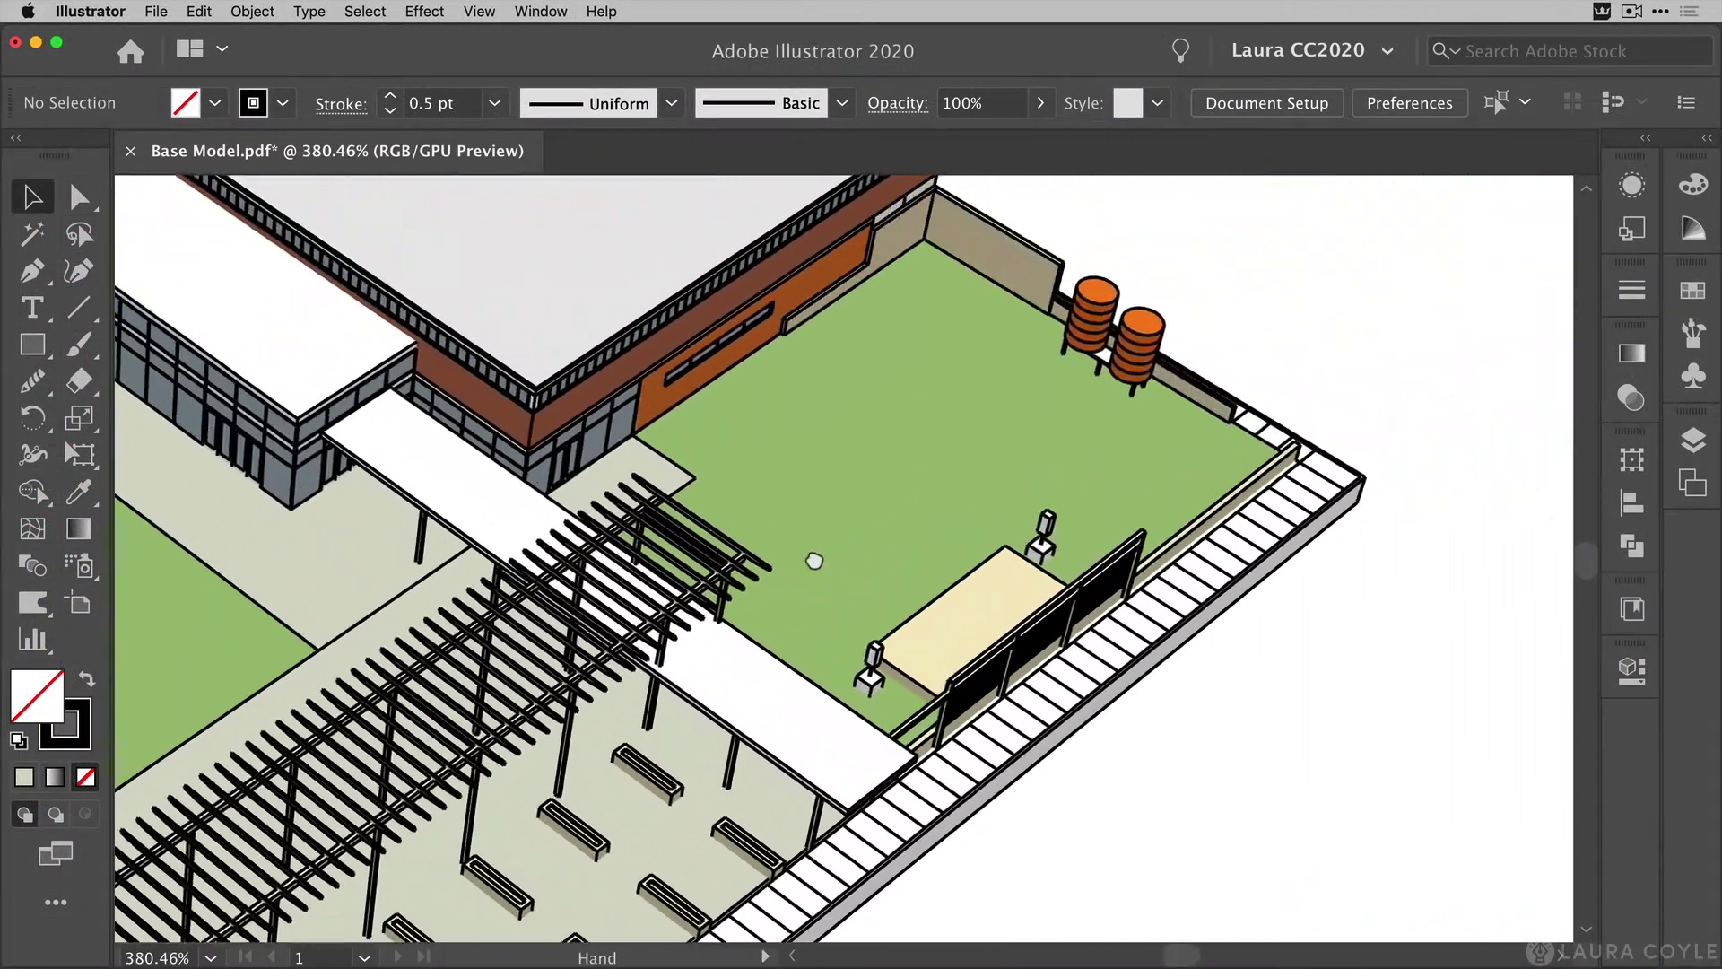
drag(815, 561, 933, 573)
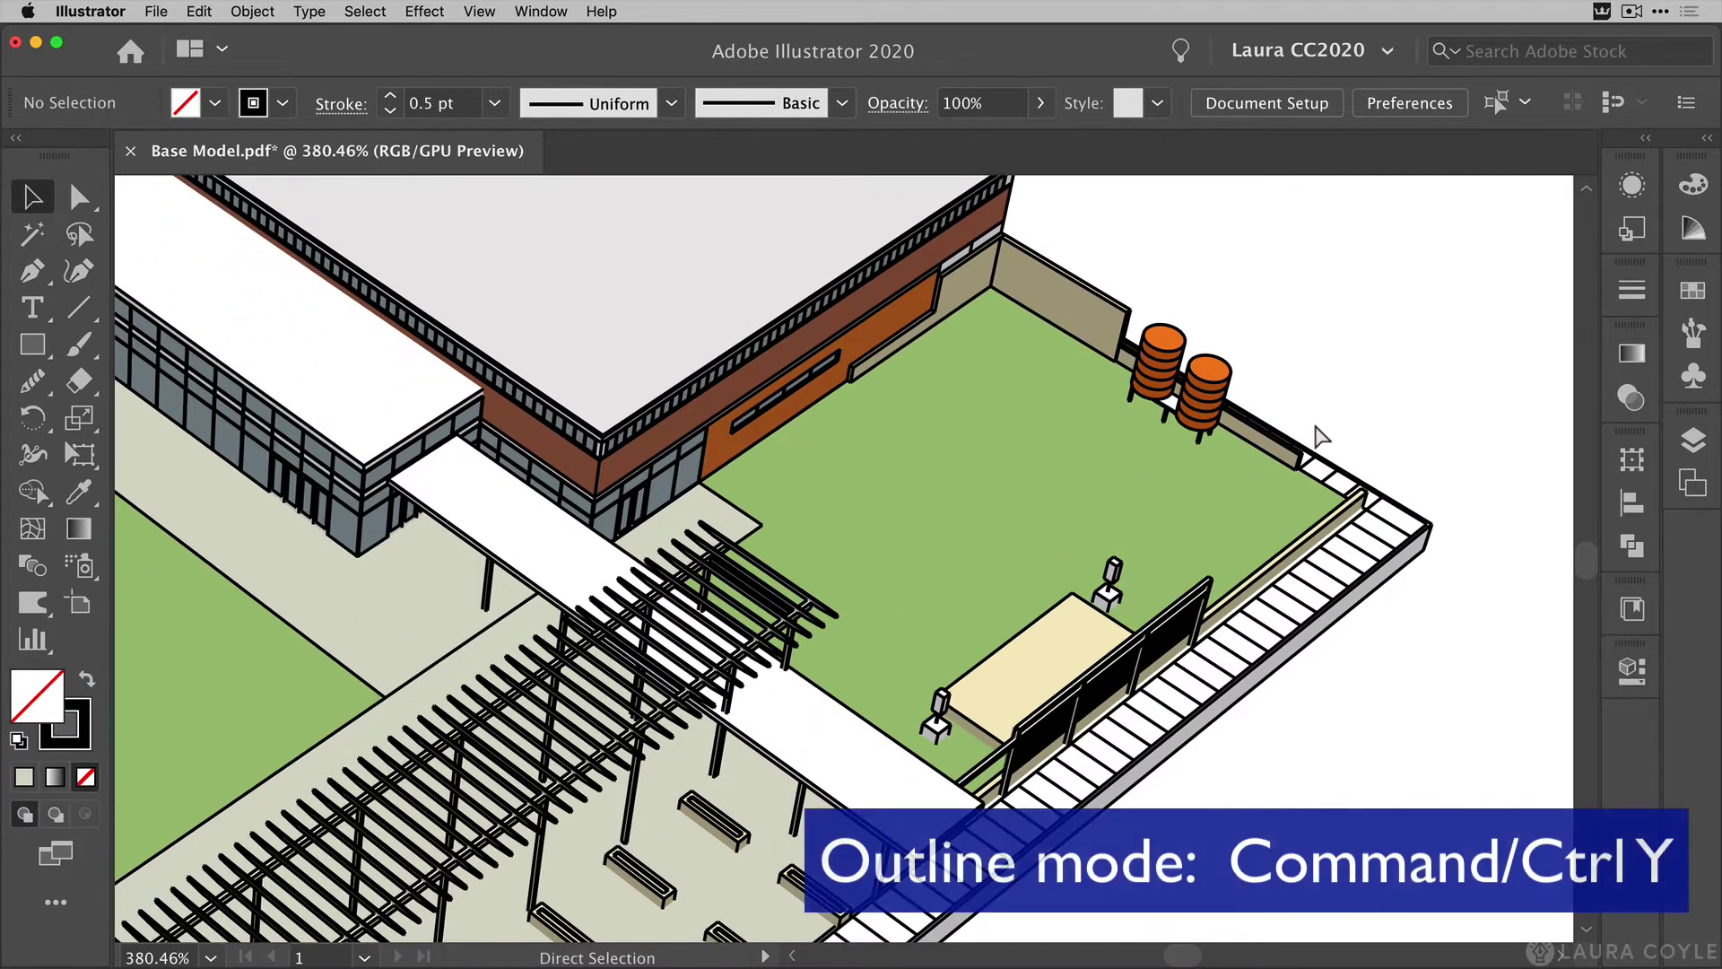
key(super+y)
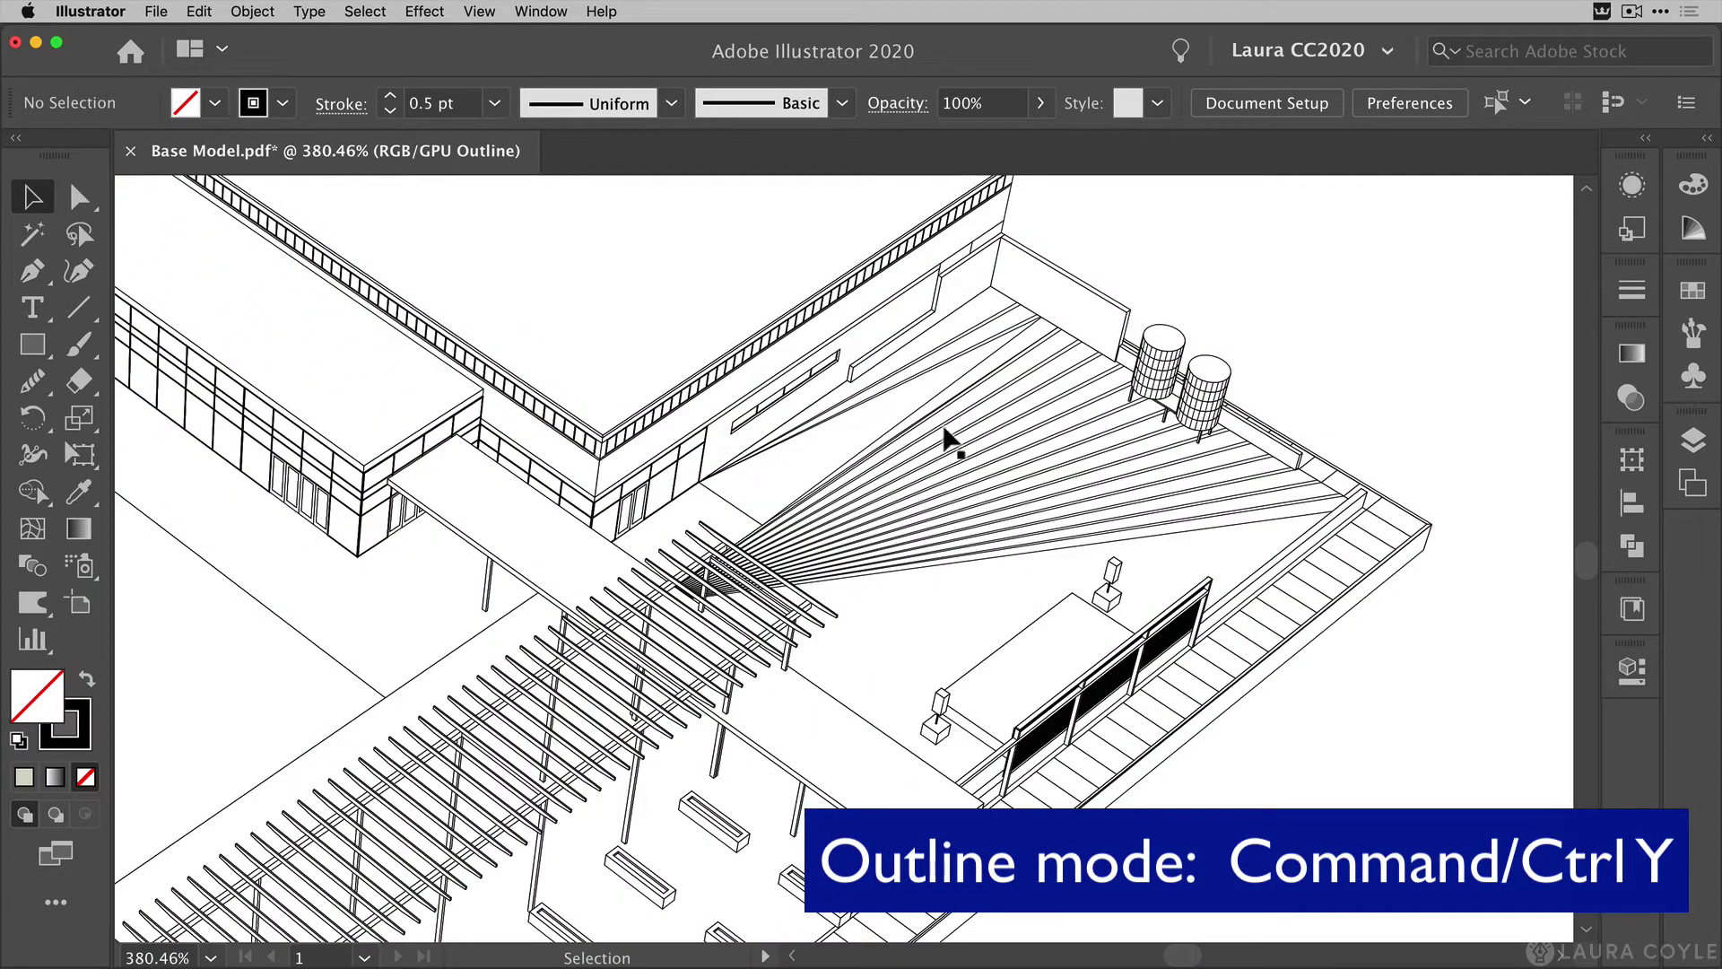
key(super+y)
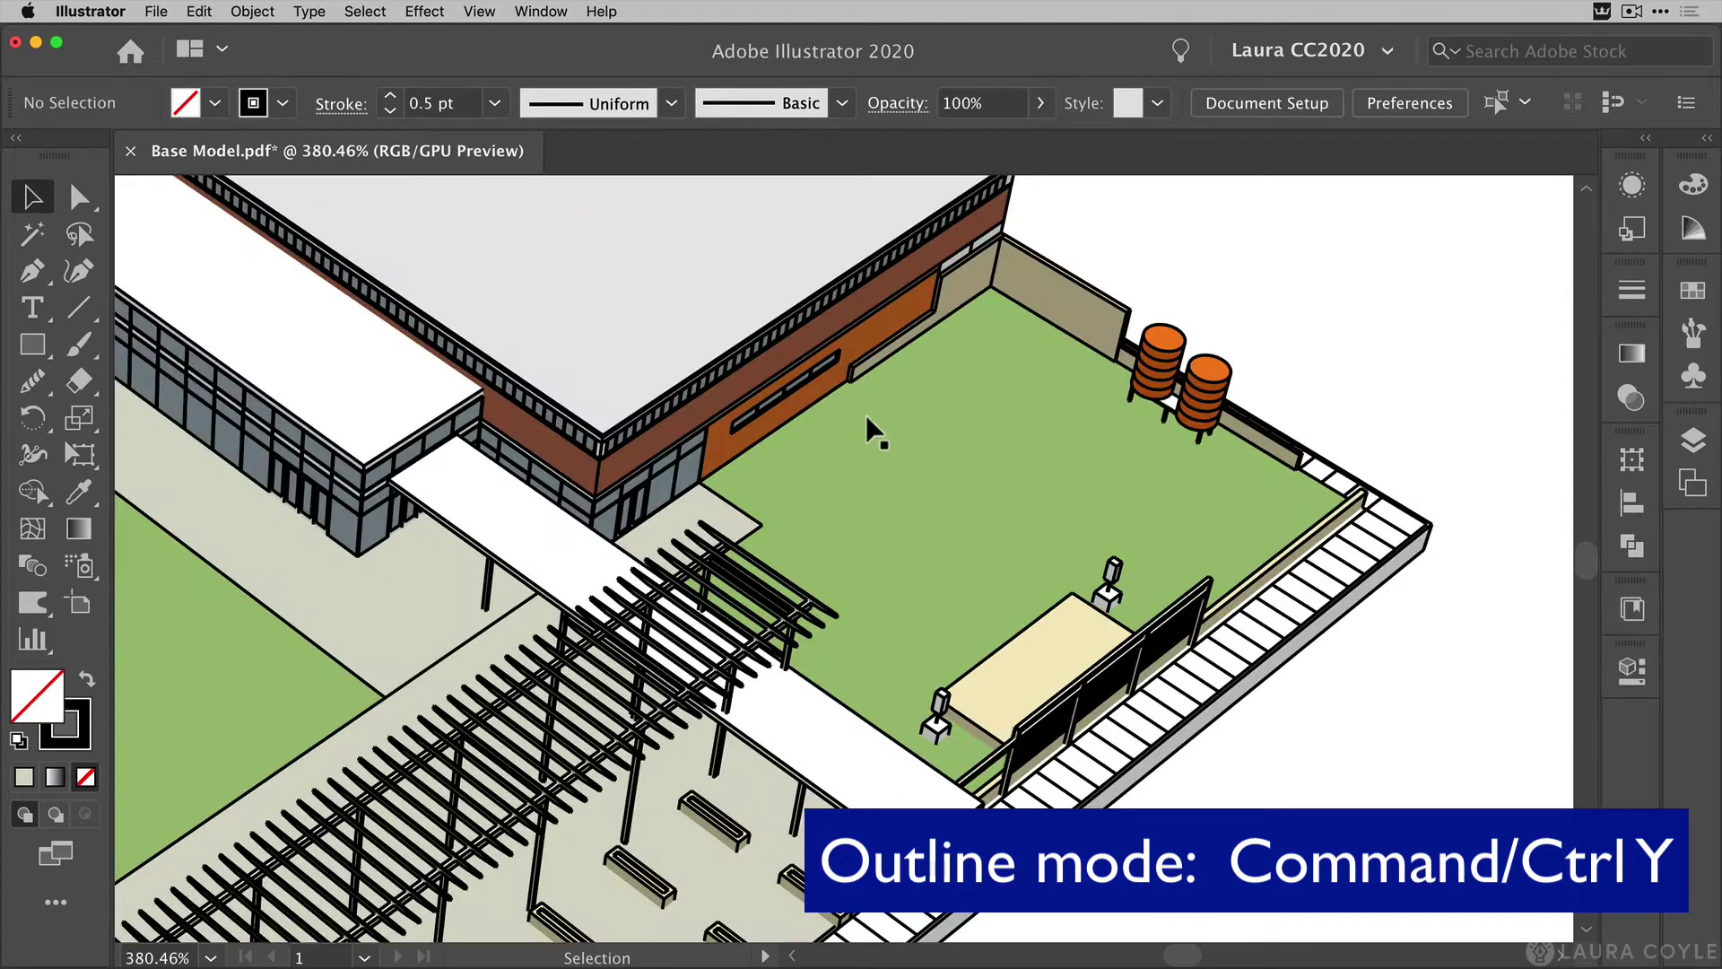
key(super+y)
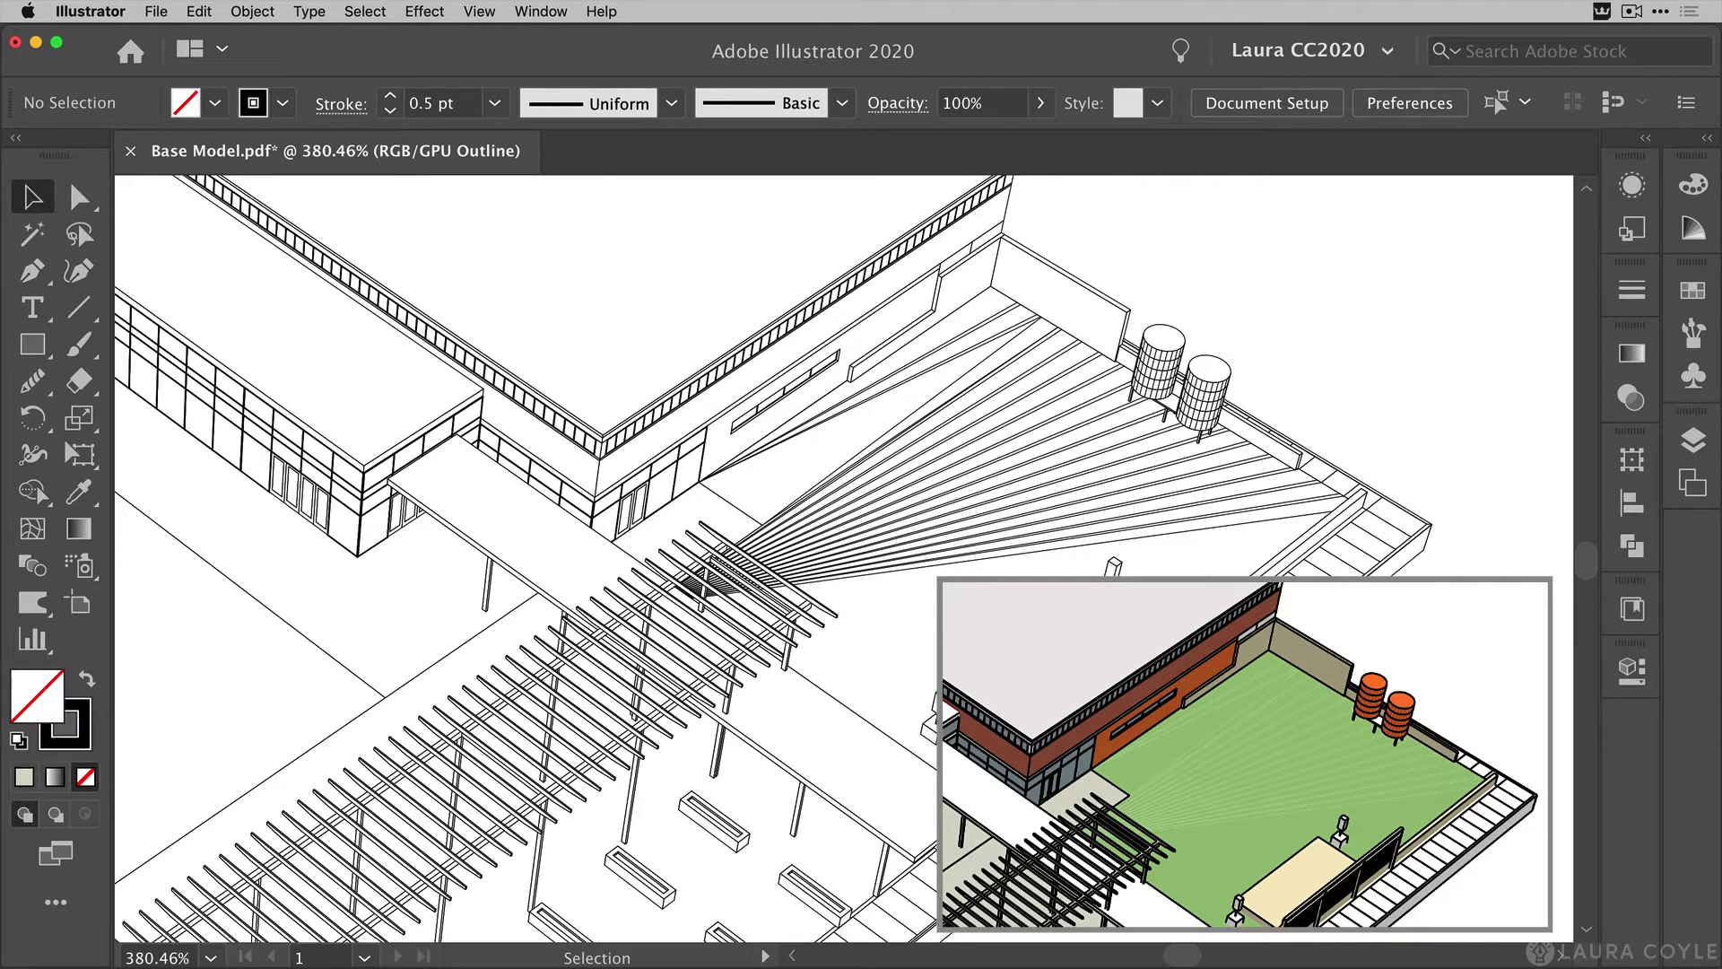
key(super+y)
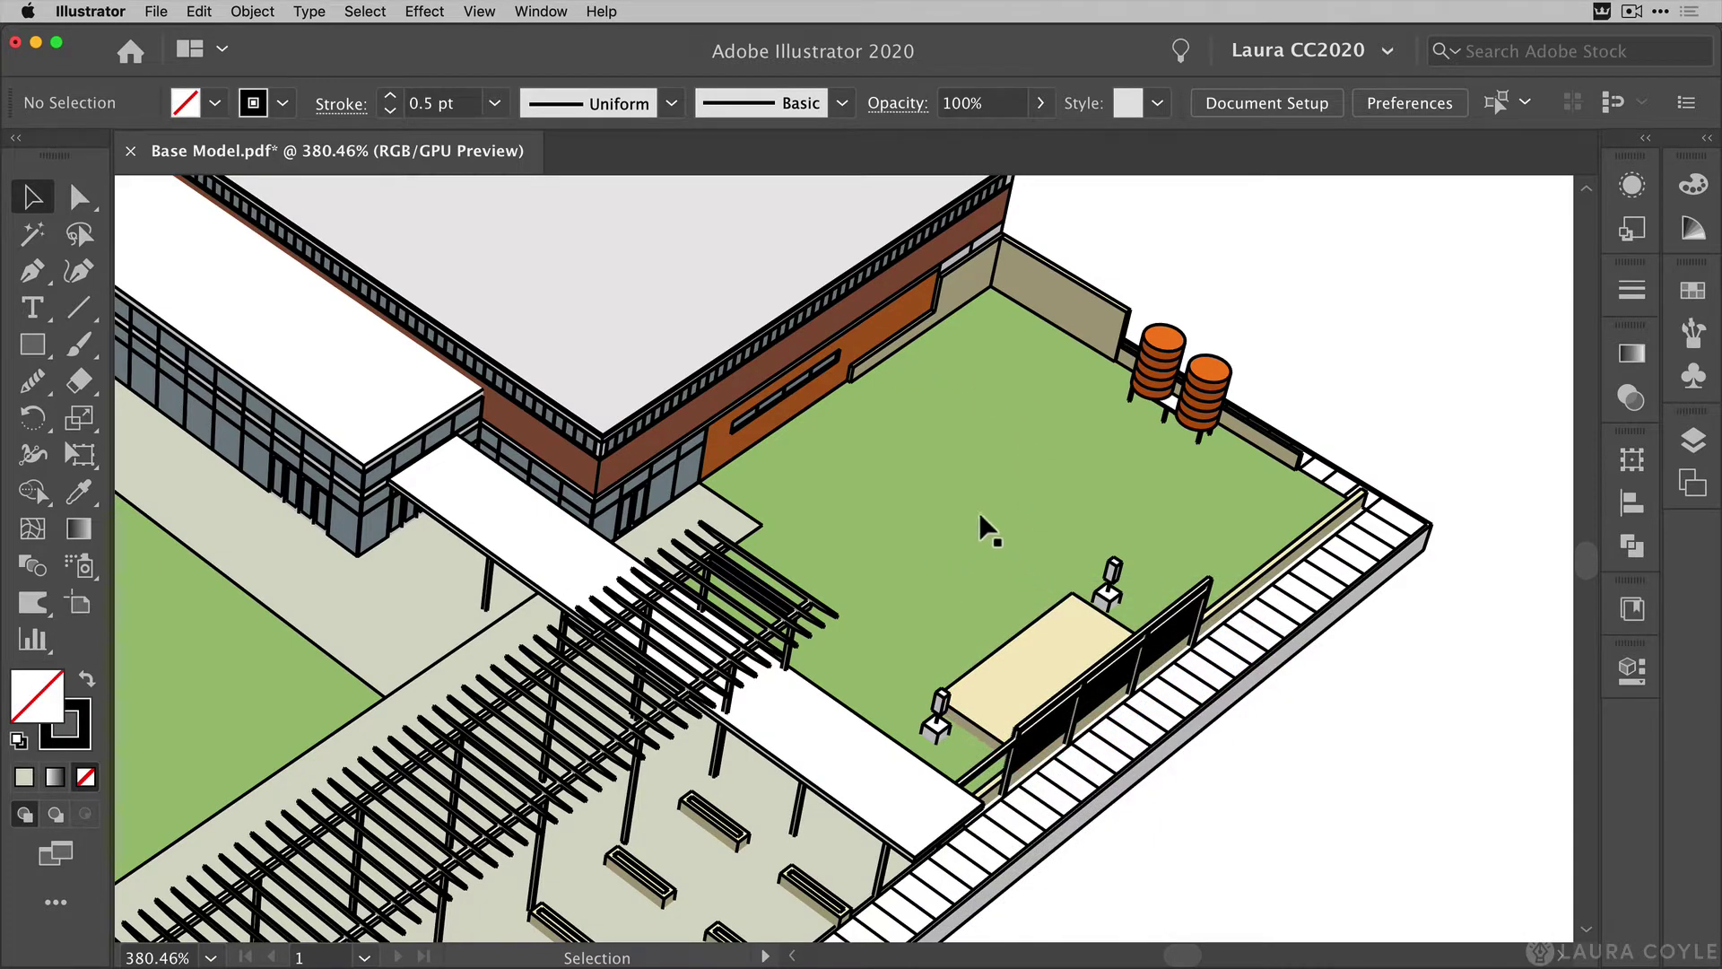
drag(1112, 419, 1209, 463)
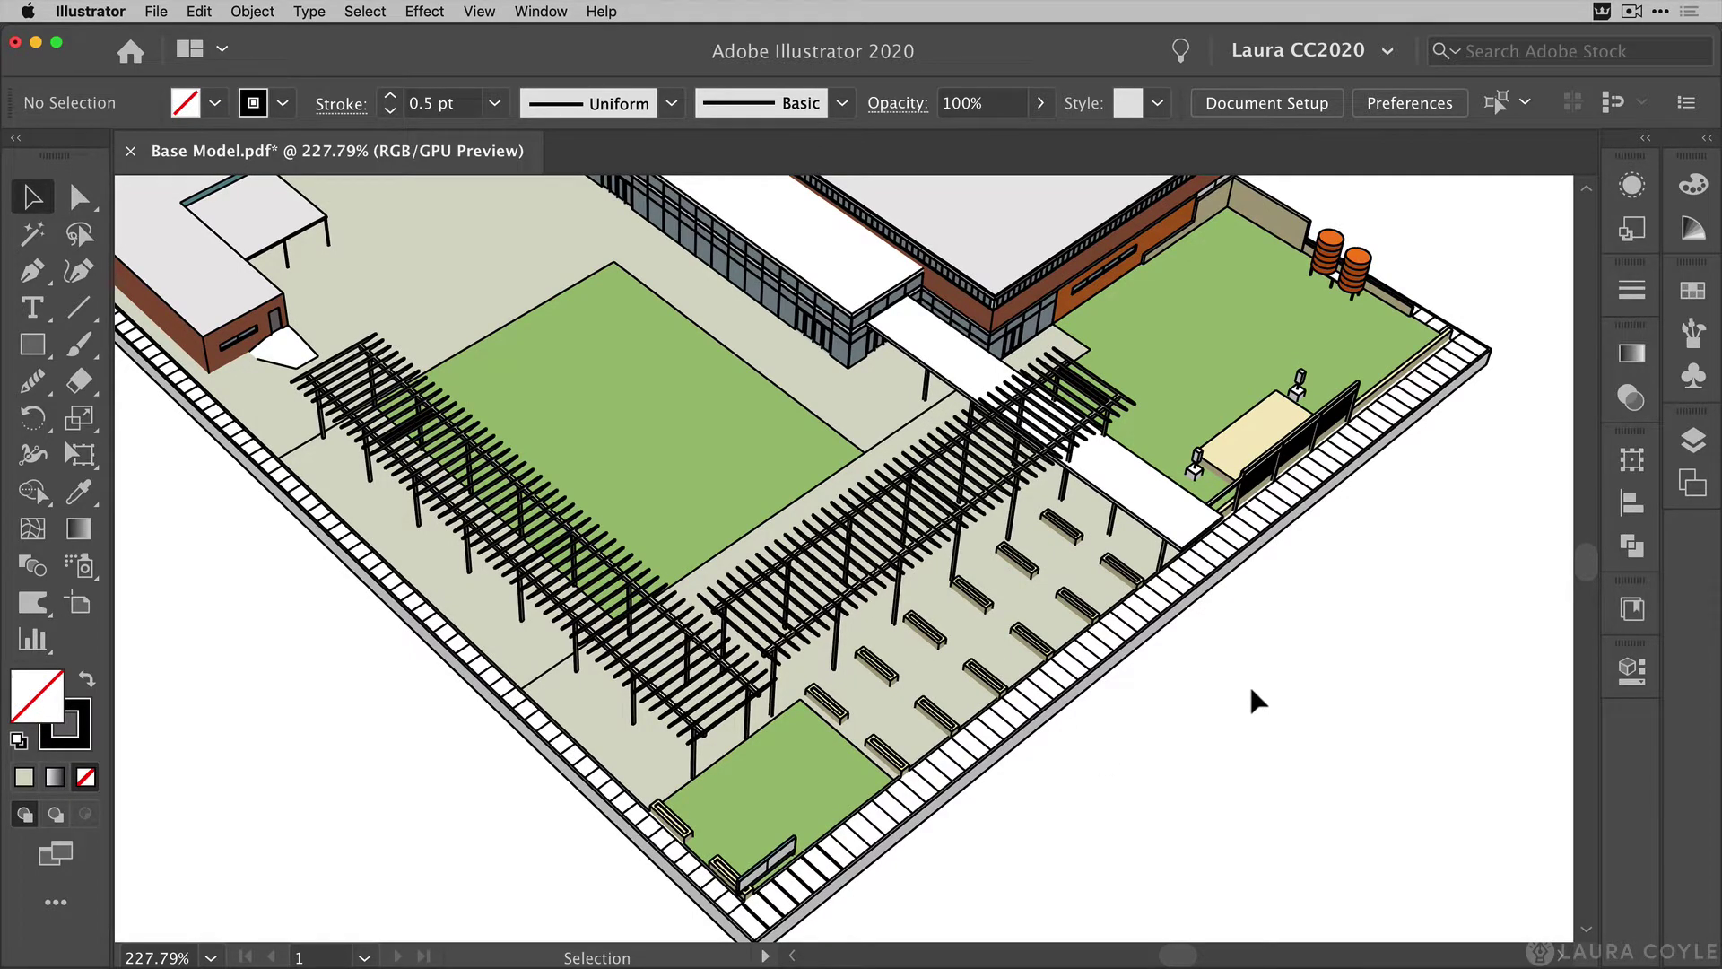
Set the Magic Wand fill colour tolerance to 0 and select every shape with the lawn's green fill.
double_click(35, 237)
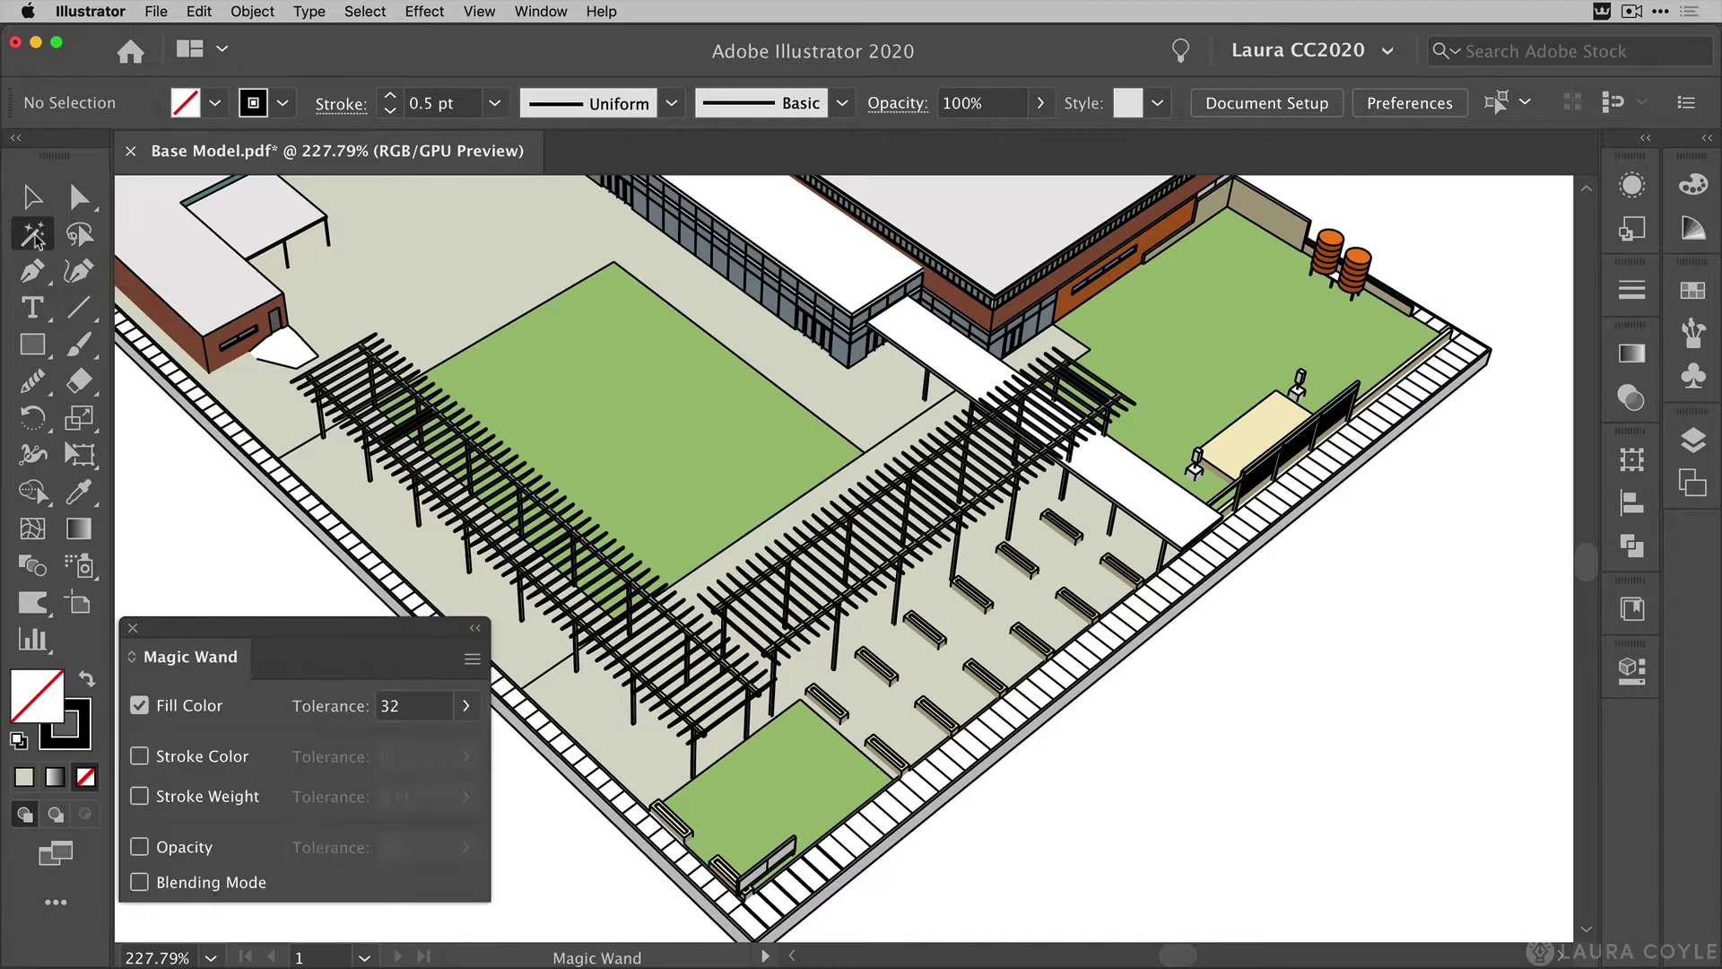
click(465, 705)
drag(361, 744, 339, 749)
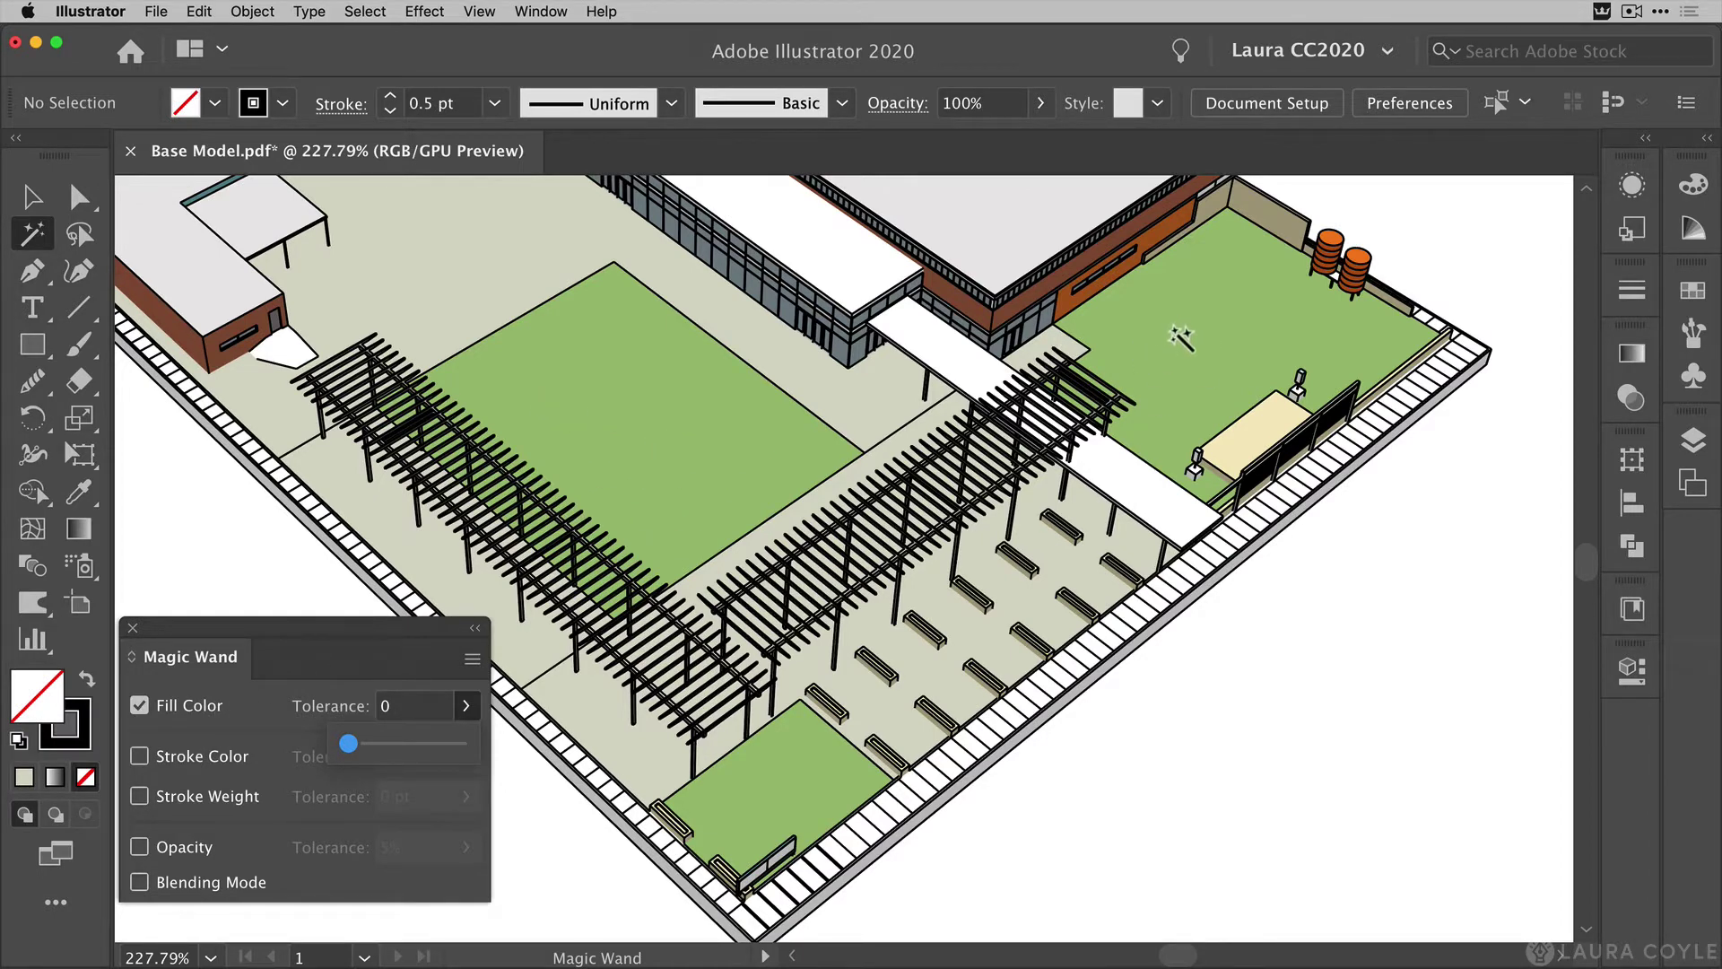
click(1175, 333)
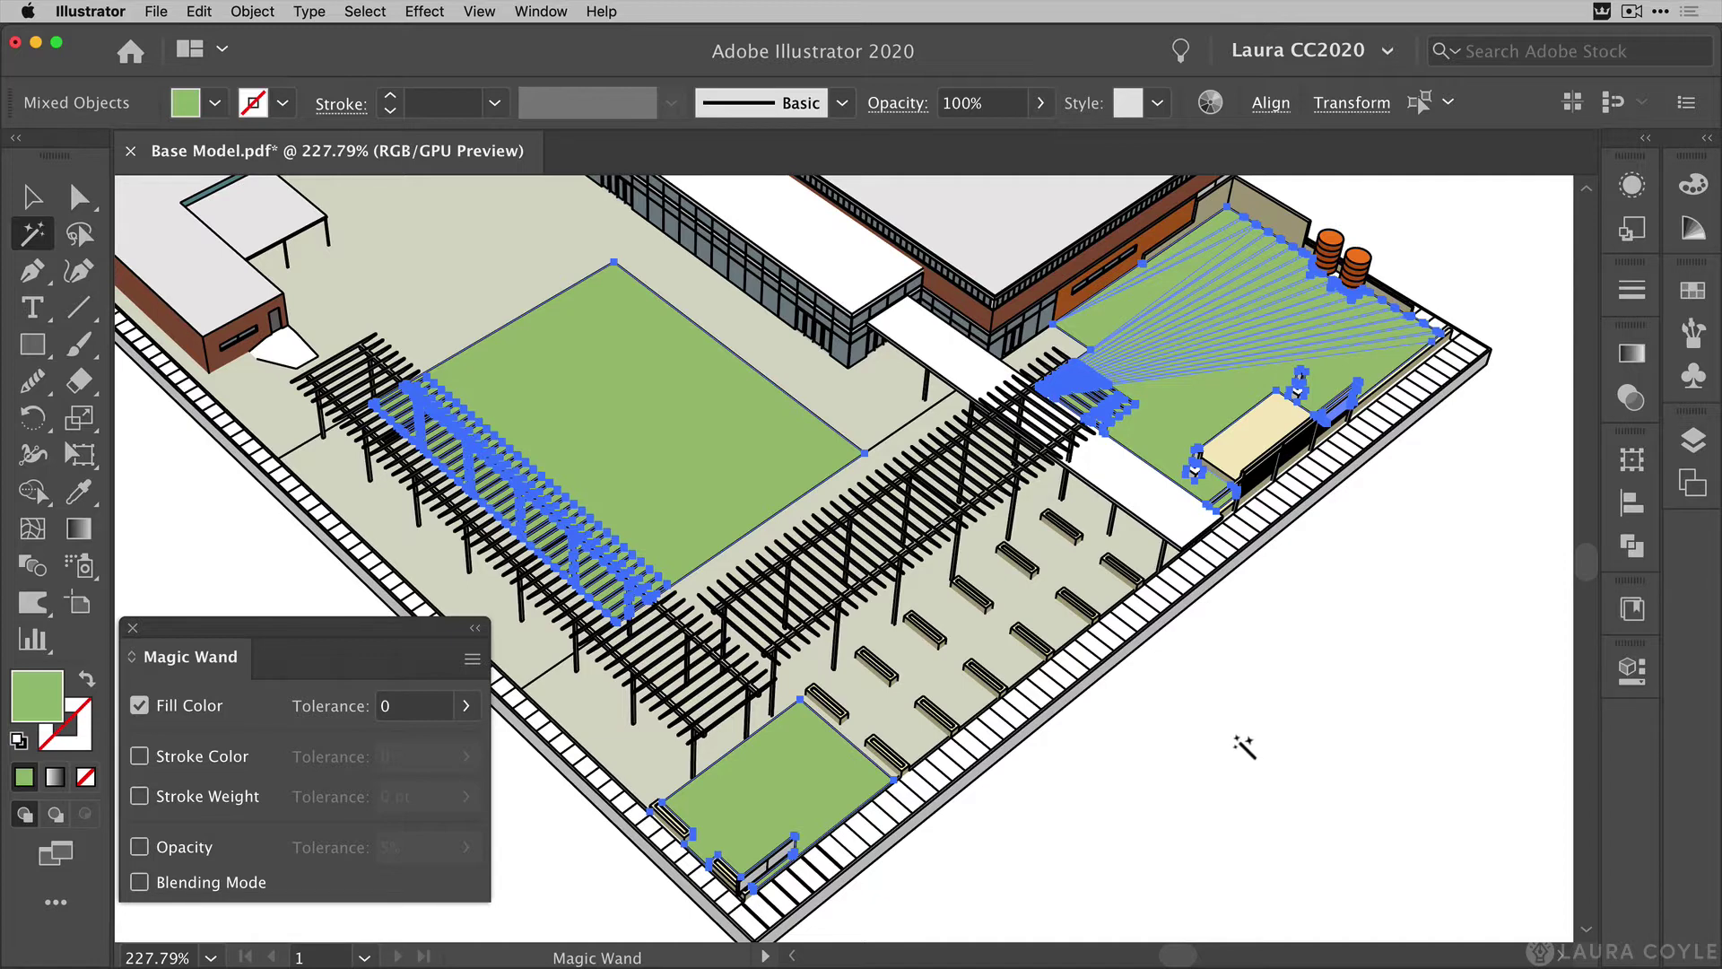
Unite the selected green lawn strips into single shapes with Pathfinder.
click(1643, 550)
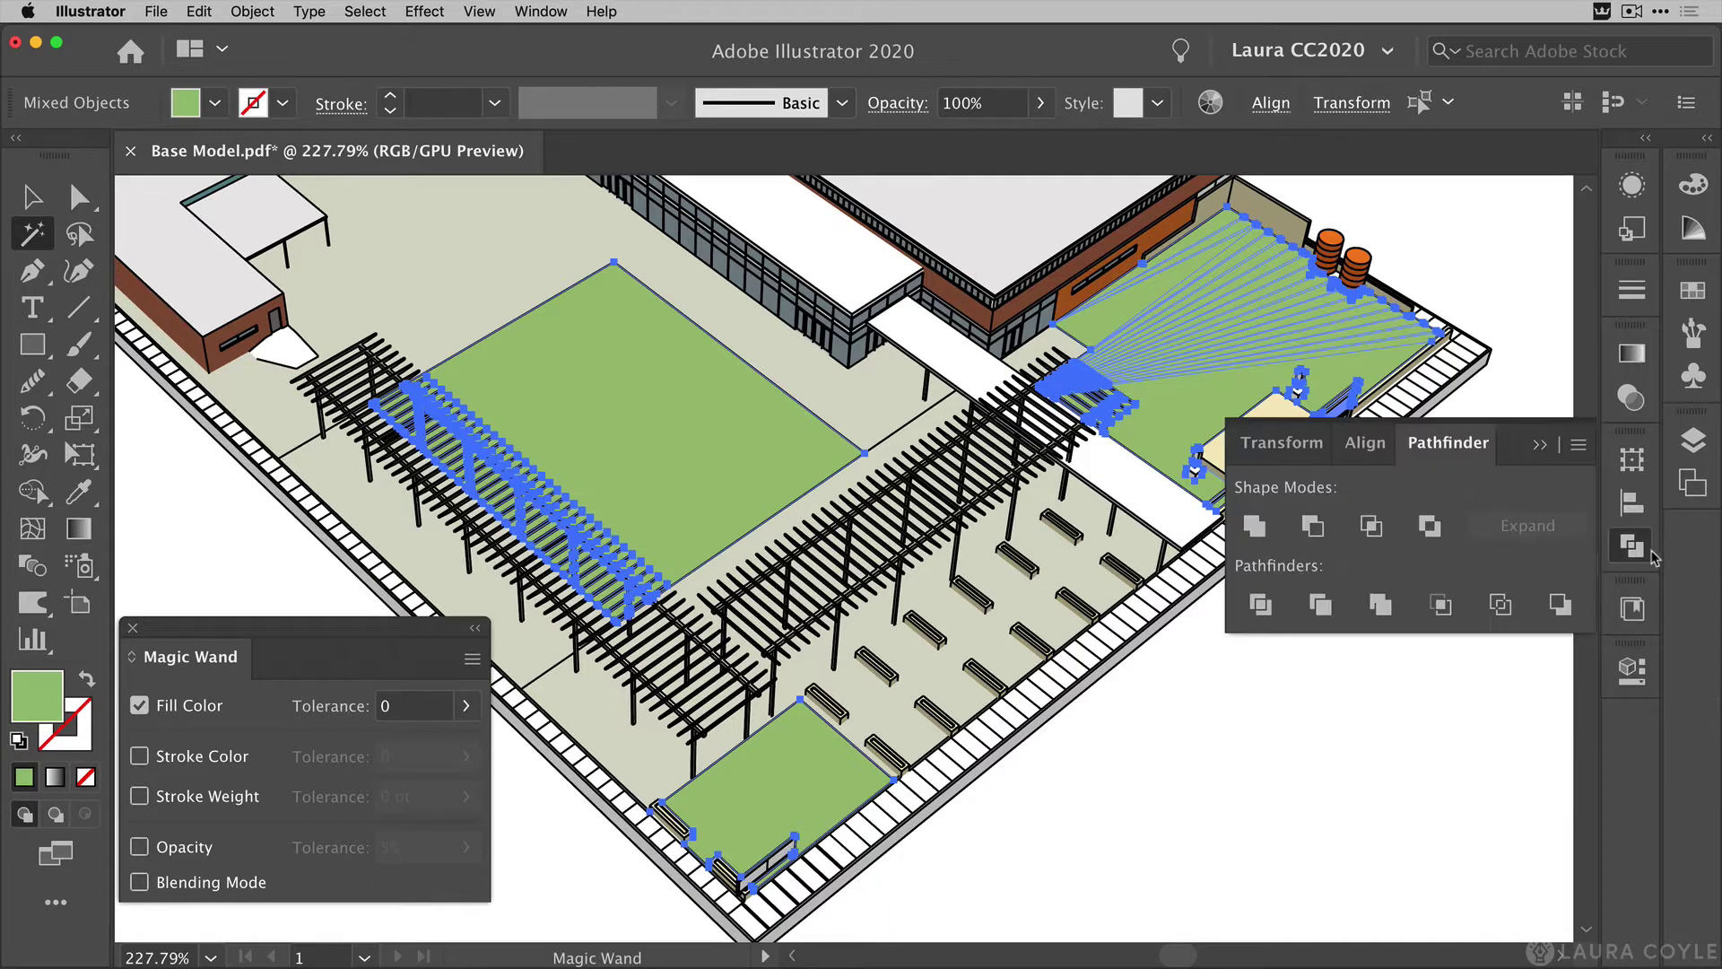
click(1254, 526)
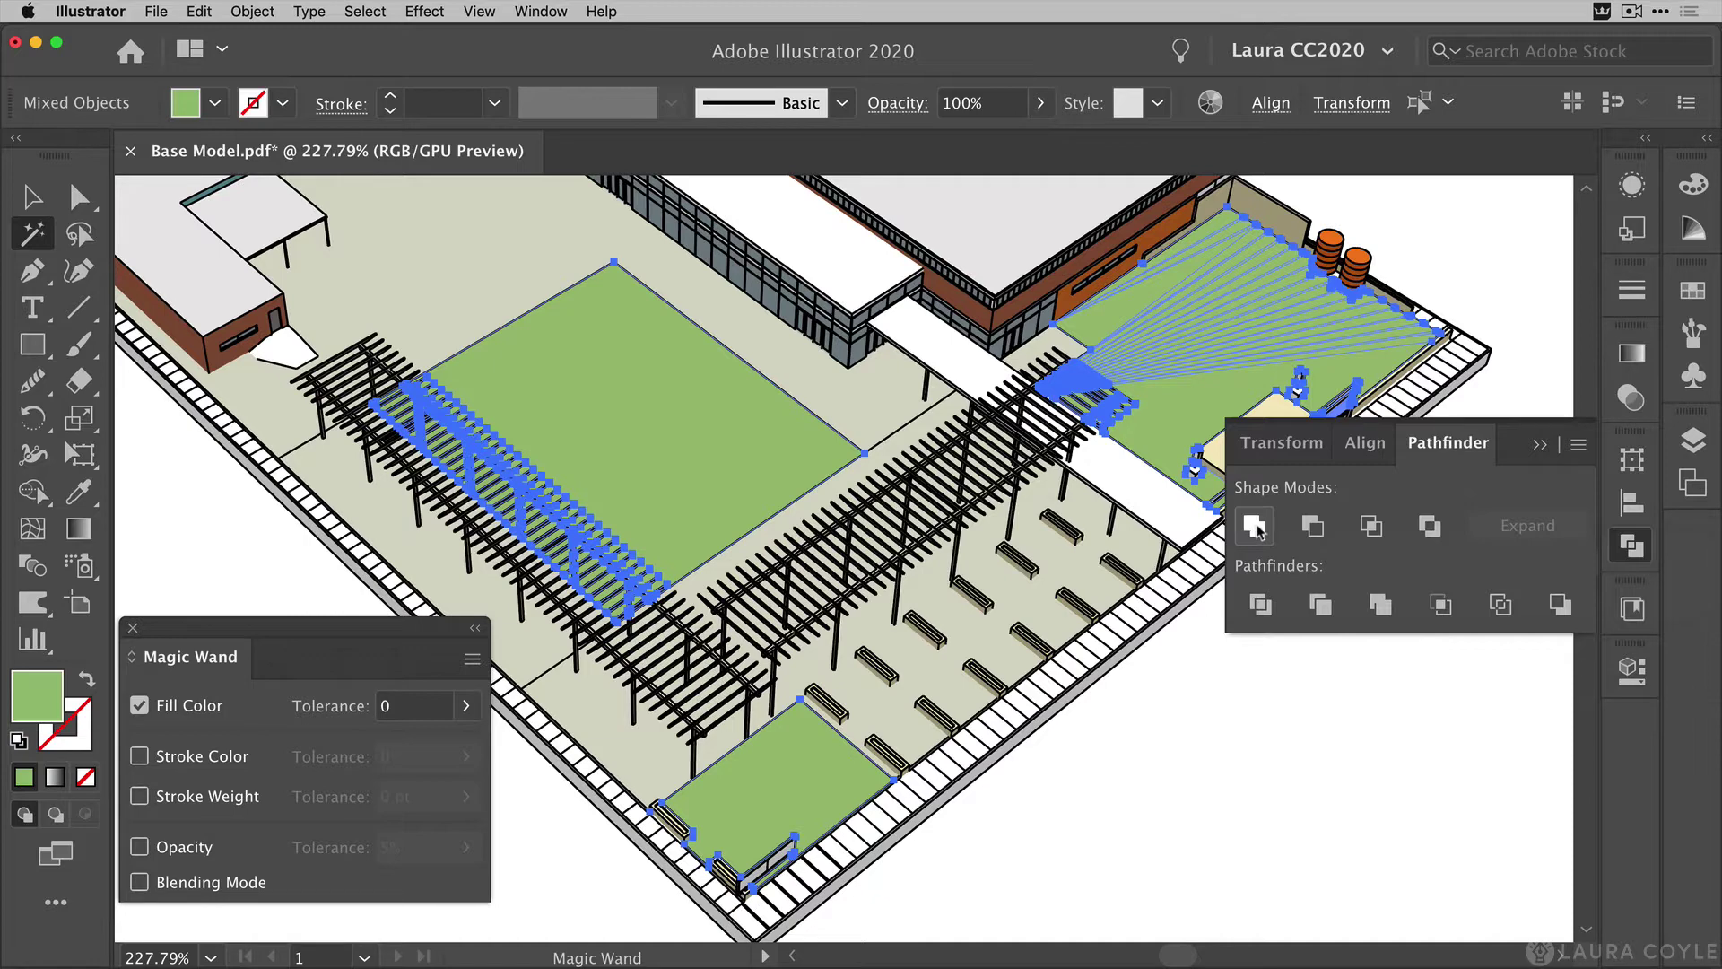
click(1256, 528)
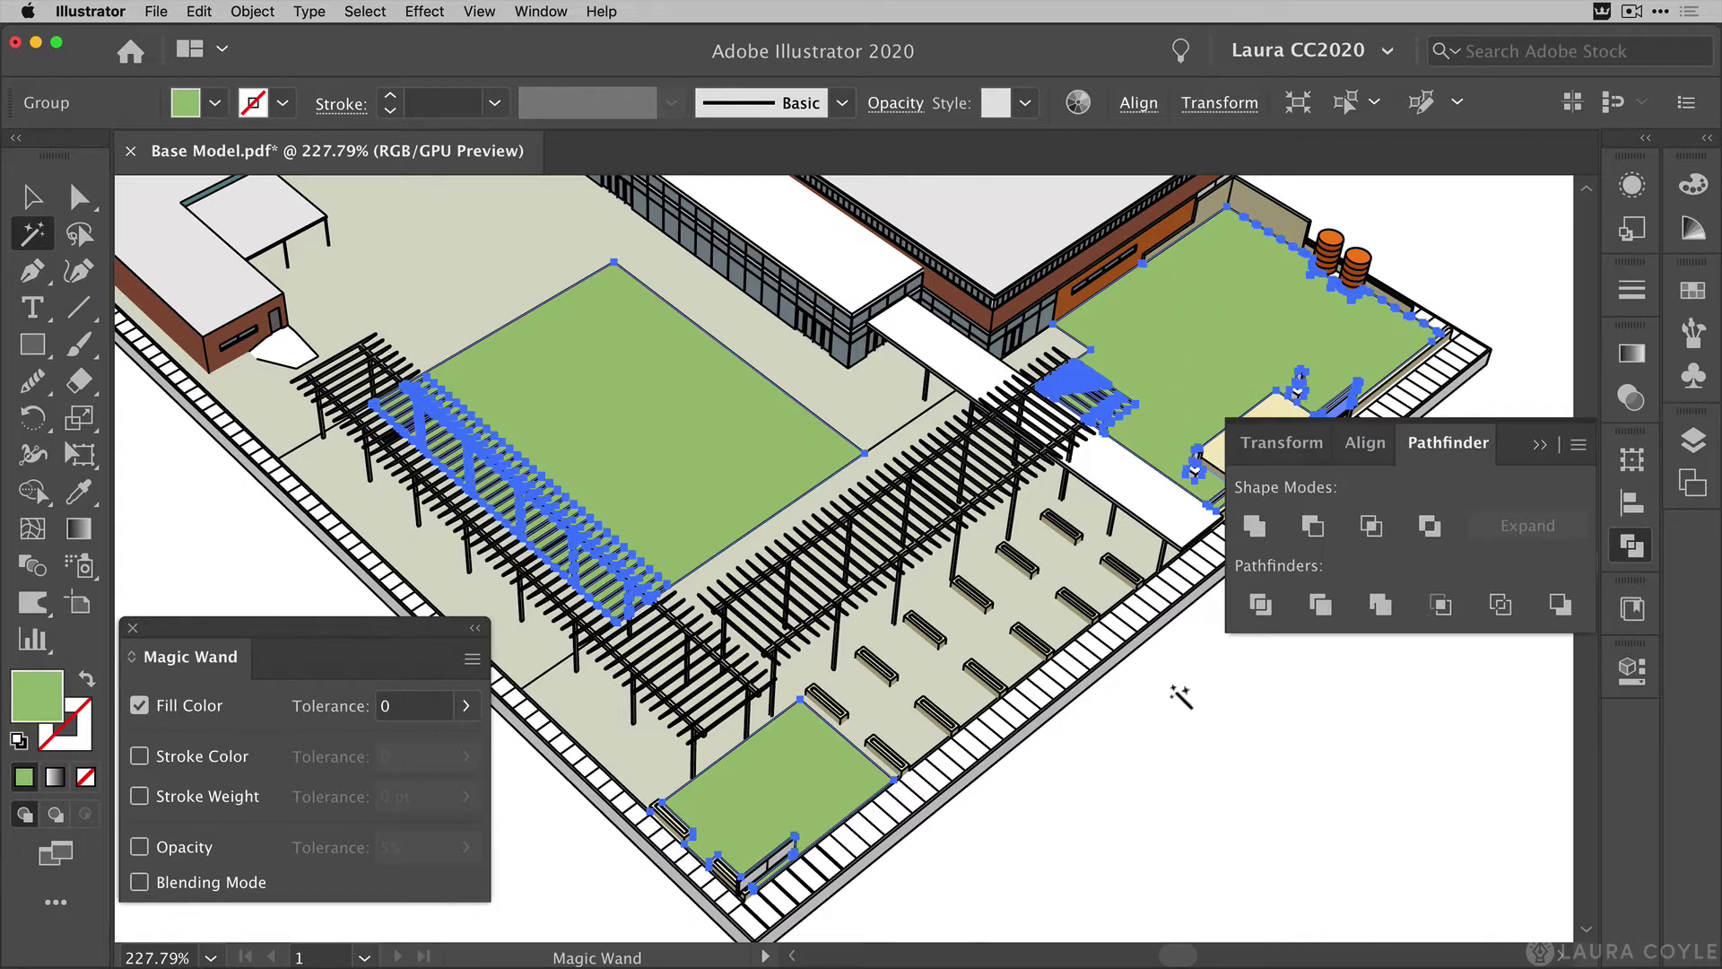
click(1542, 445)
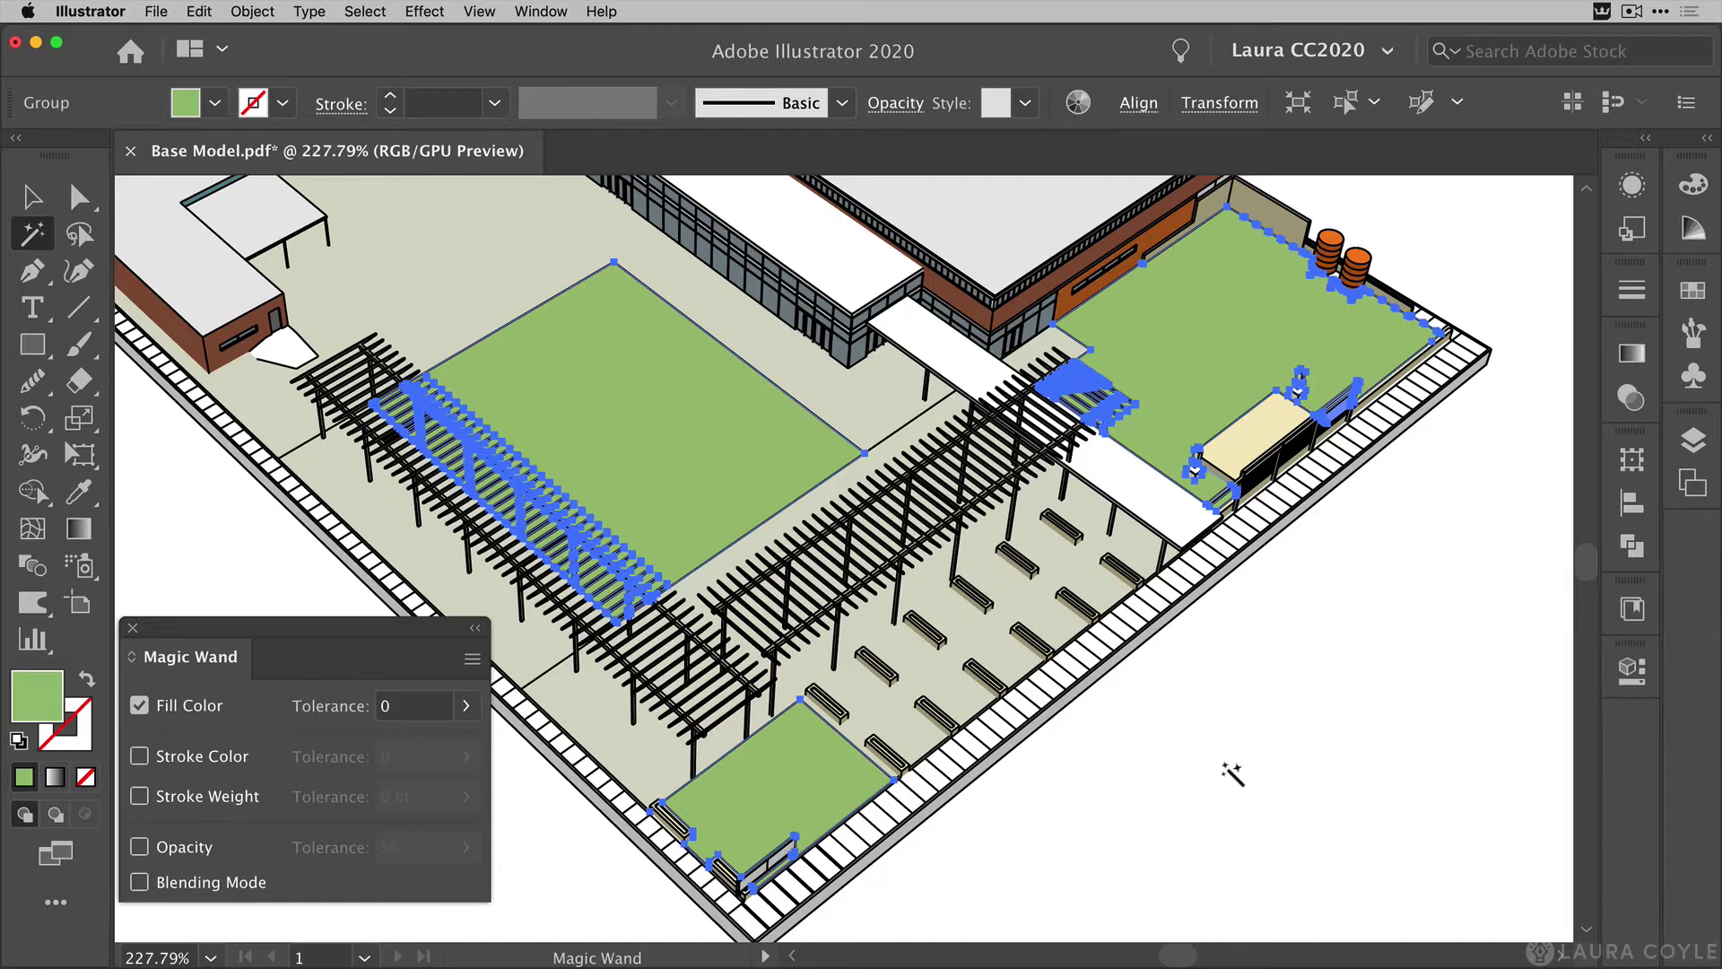
key(v)
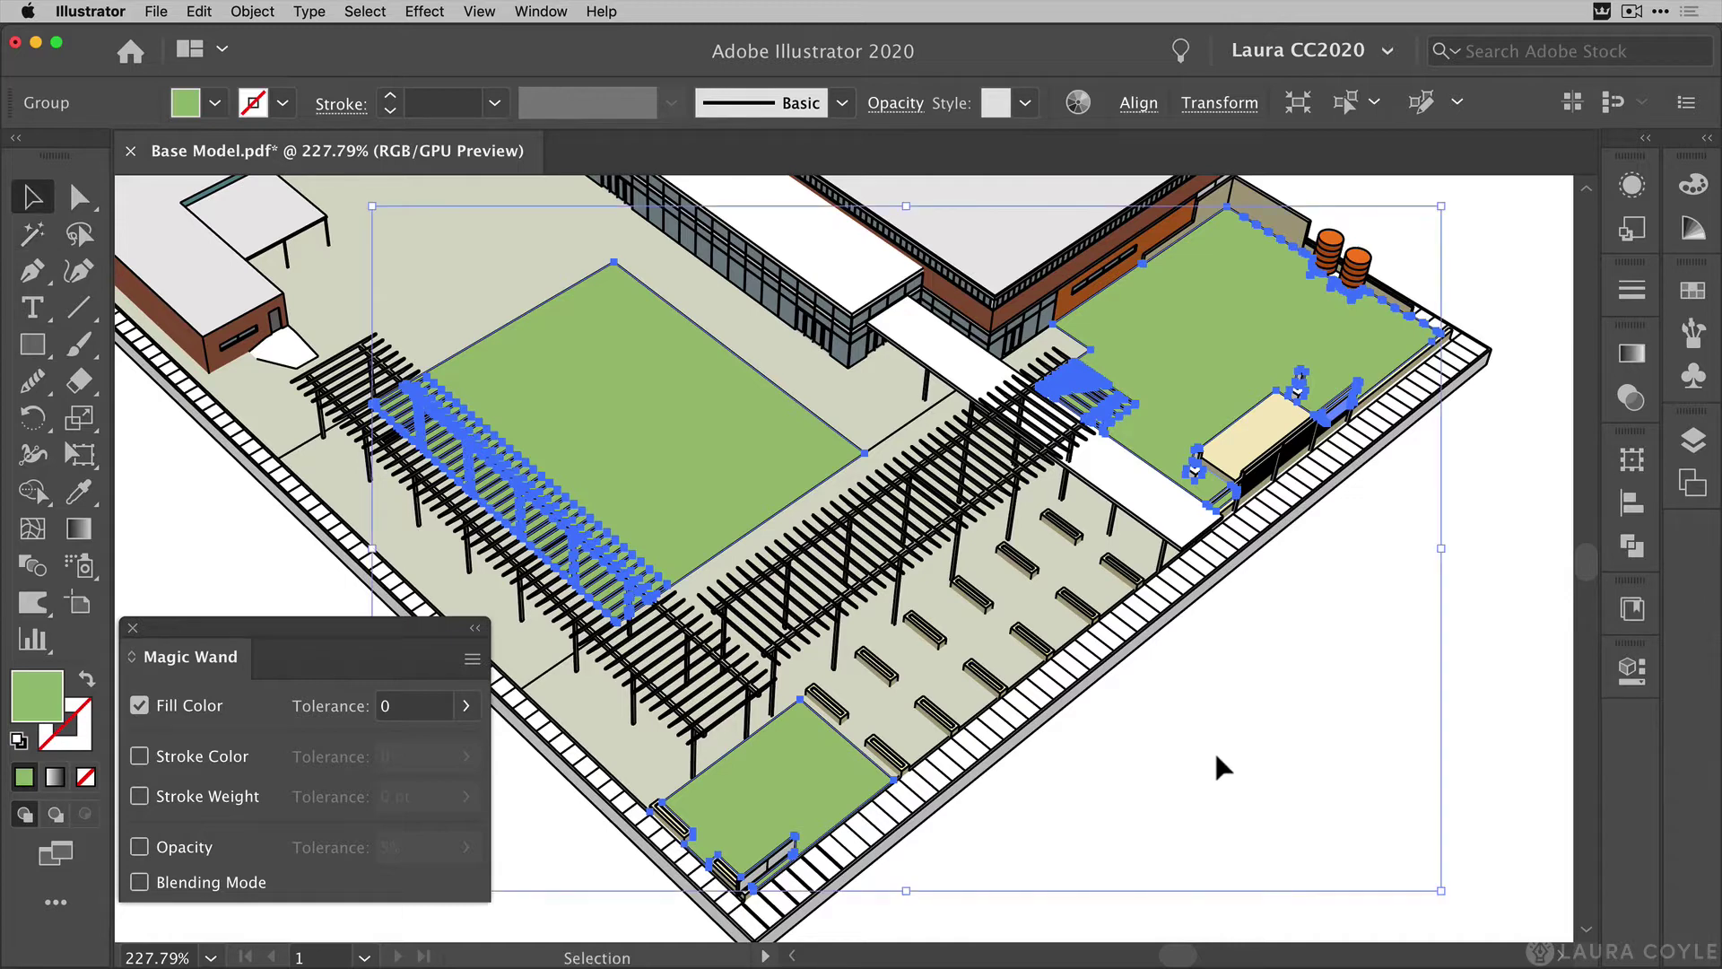
Select the merged green lawn group and zoom in on the rooftop garden lawn.
click(1217, 751)
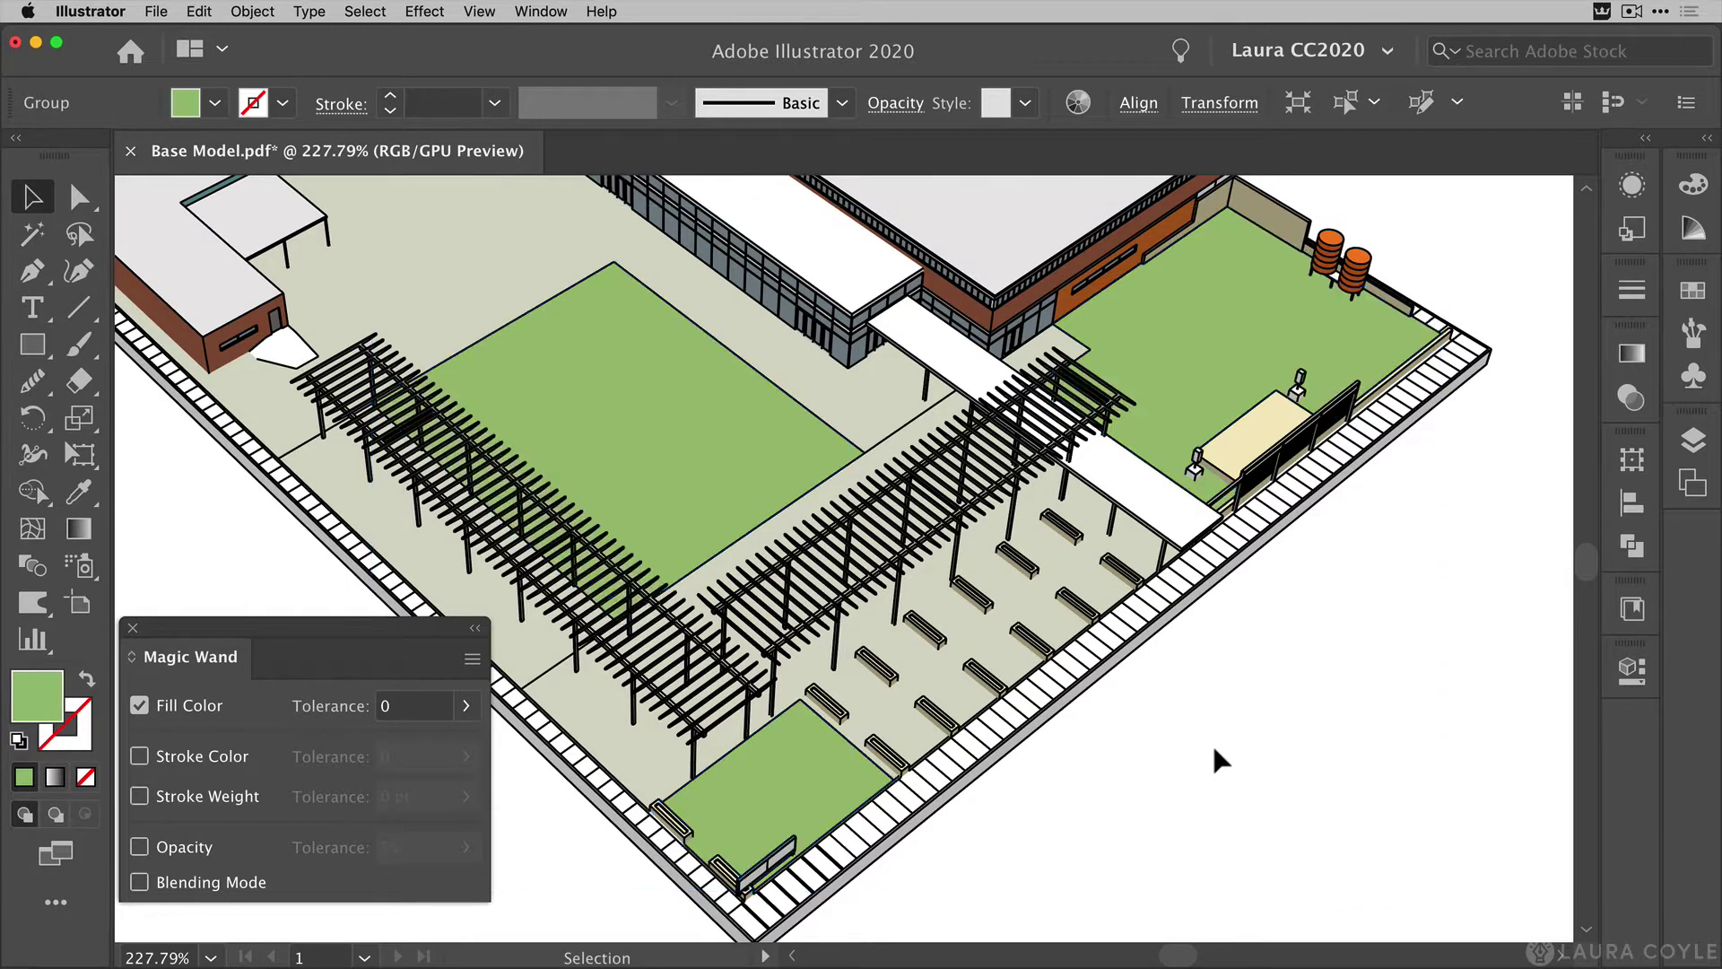
click(1253, 334)
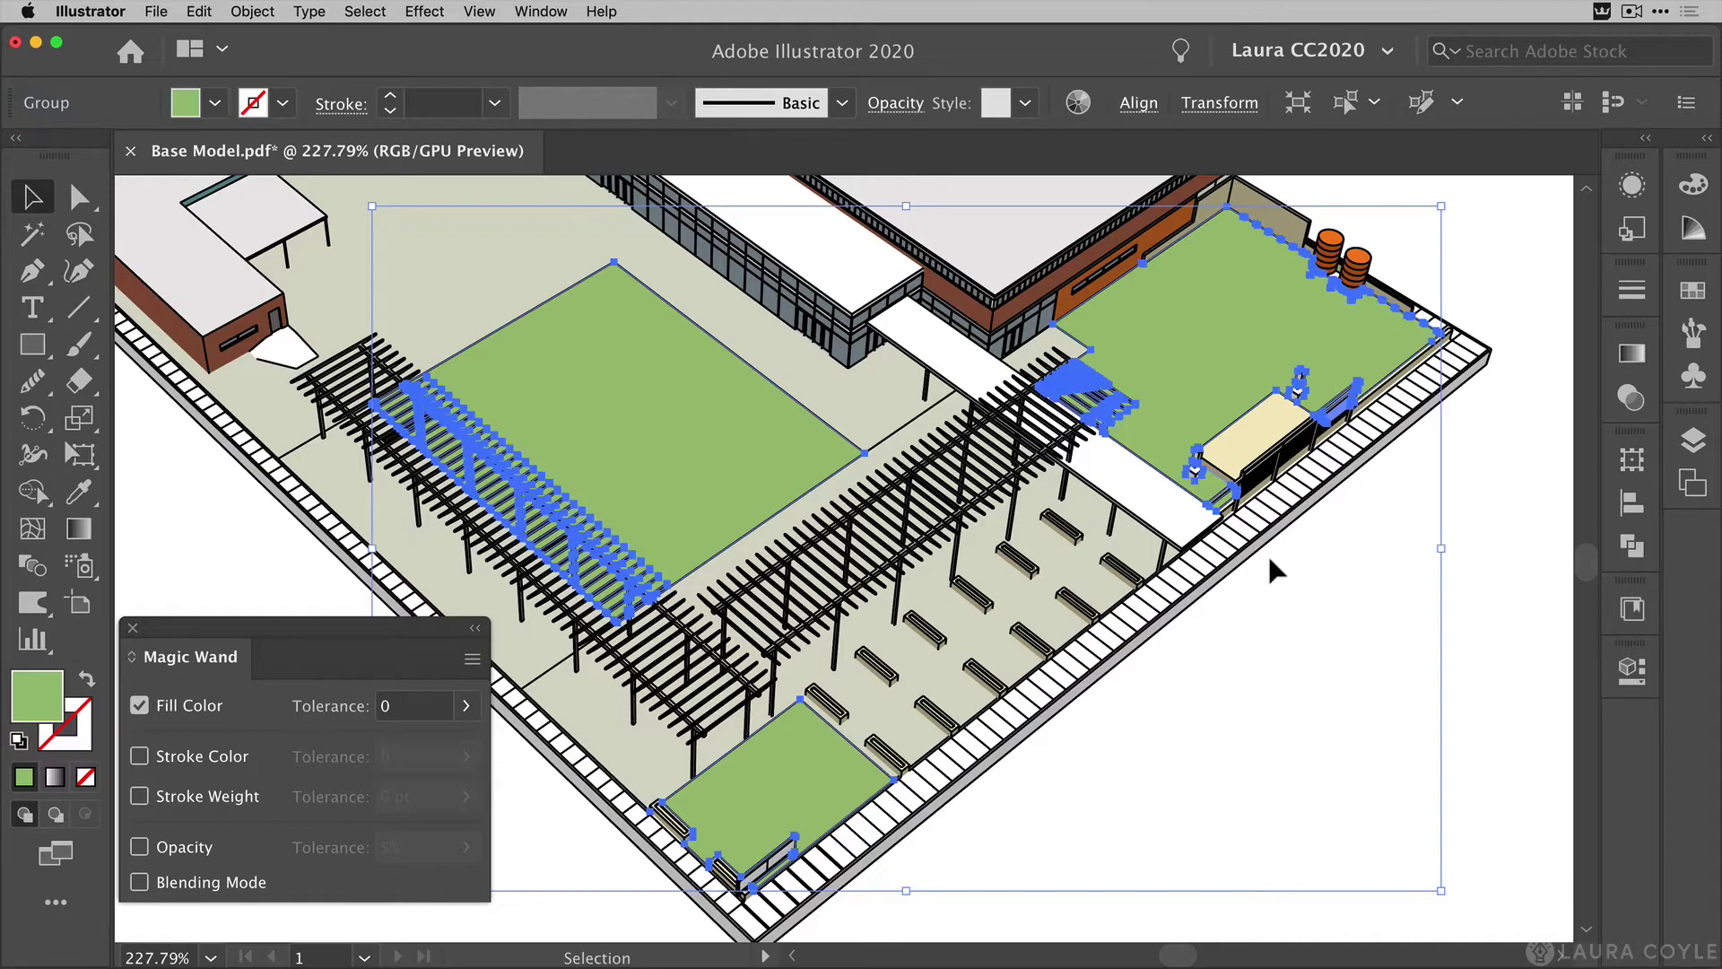
key(super+space)
drag(1098, 533, 899, 635)
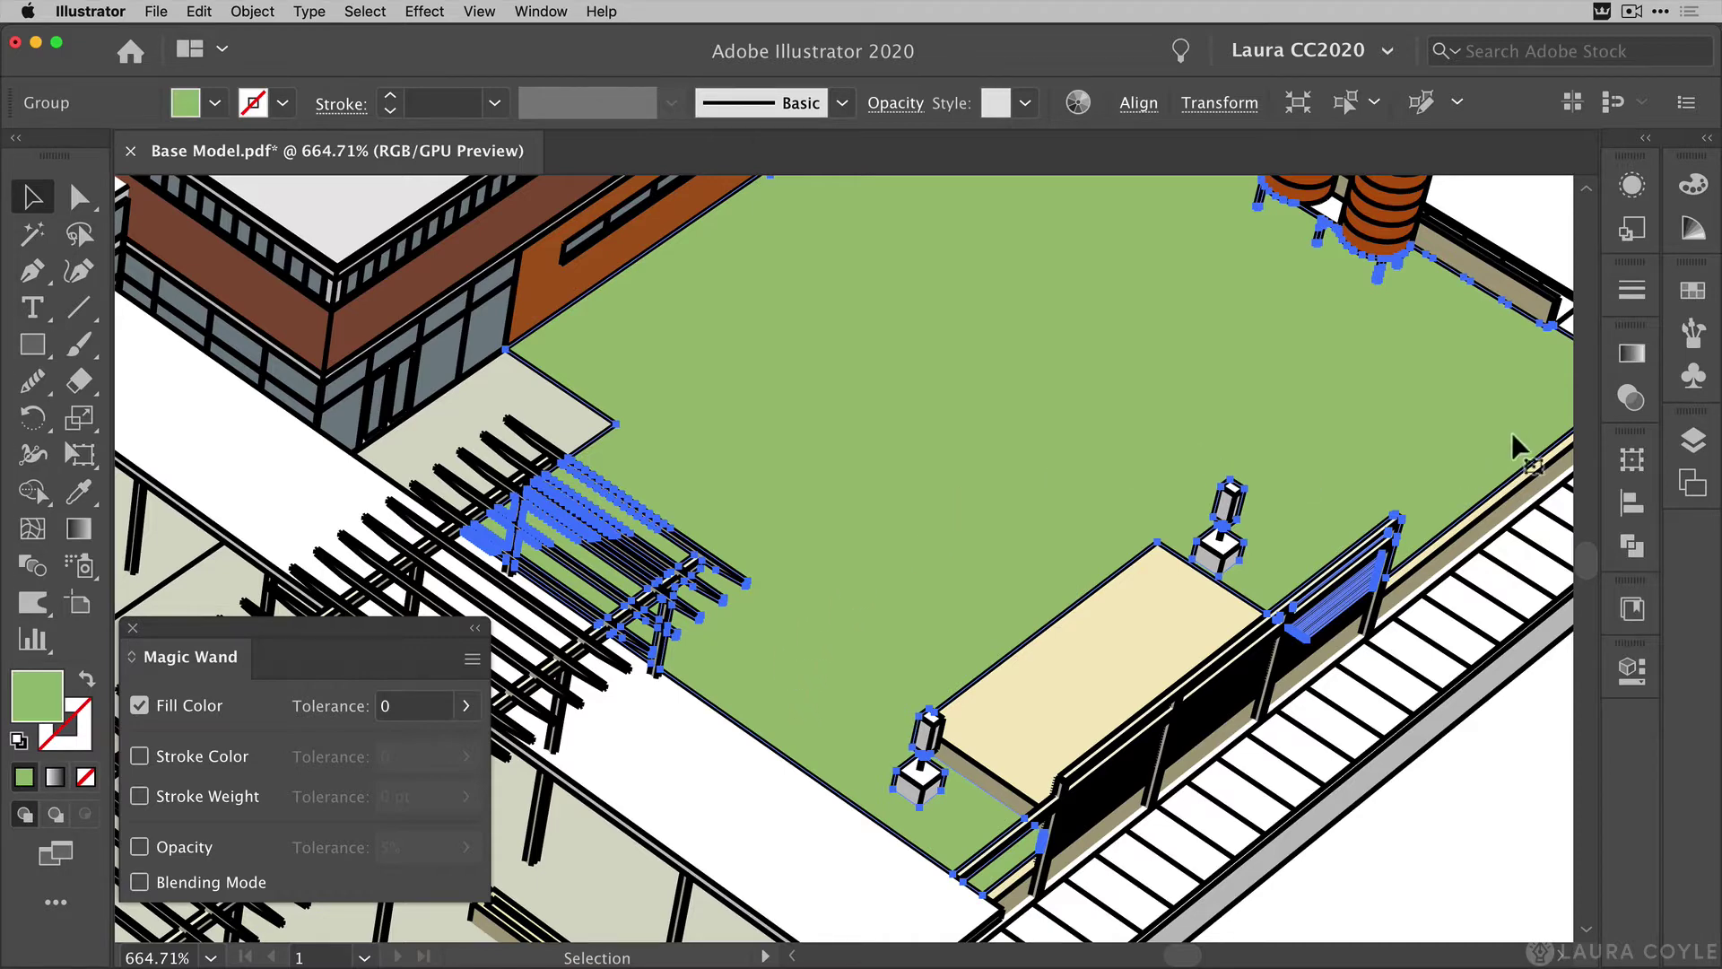
Set the Layers panel row size to a custom 40 pixels.
click(1694, 441)
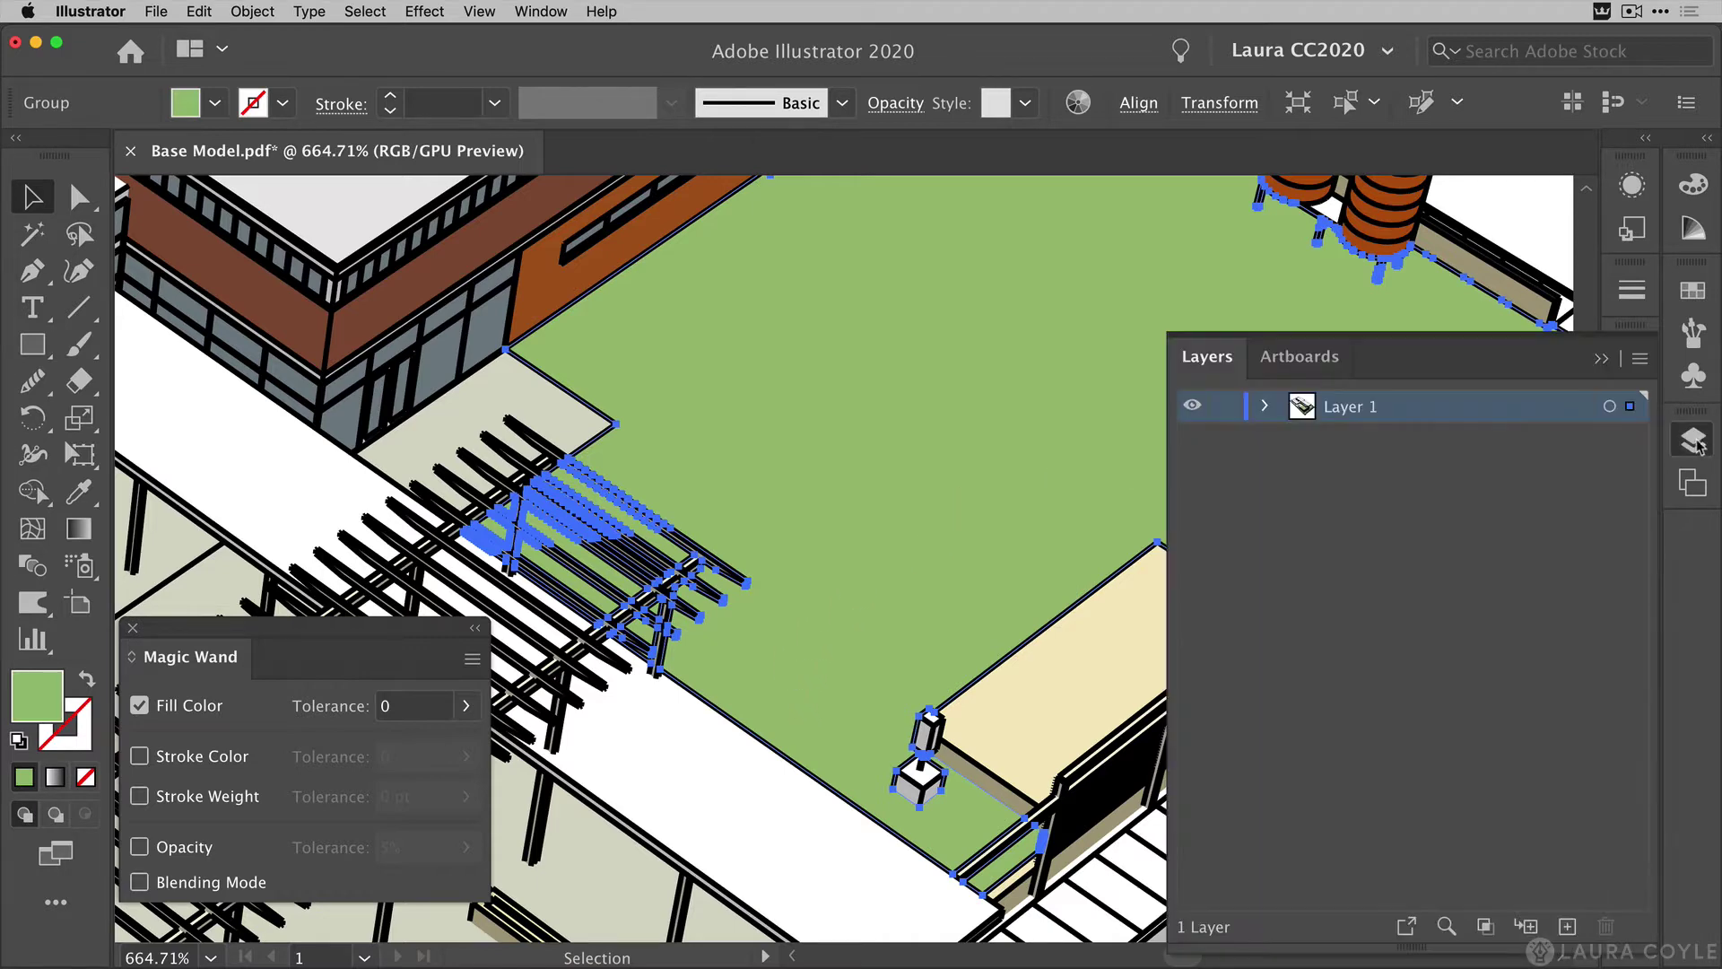
click(1639, 359)
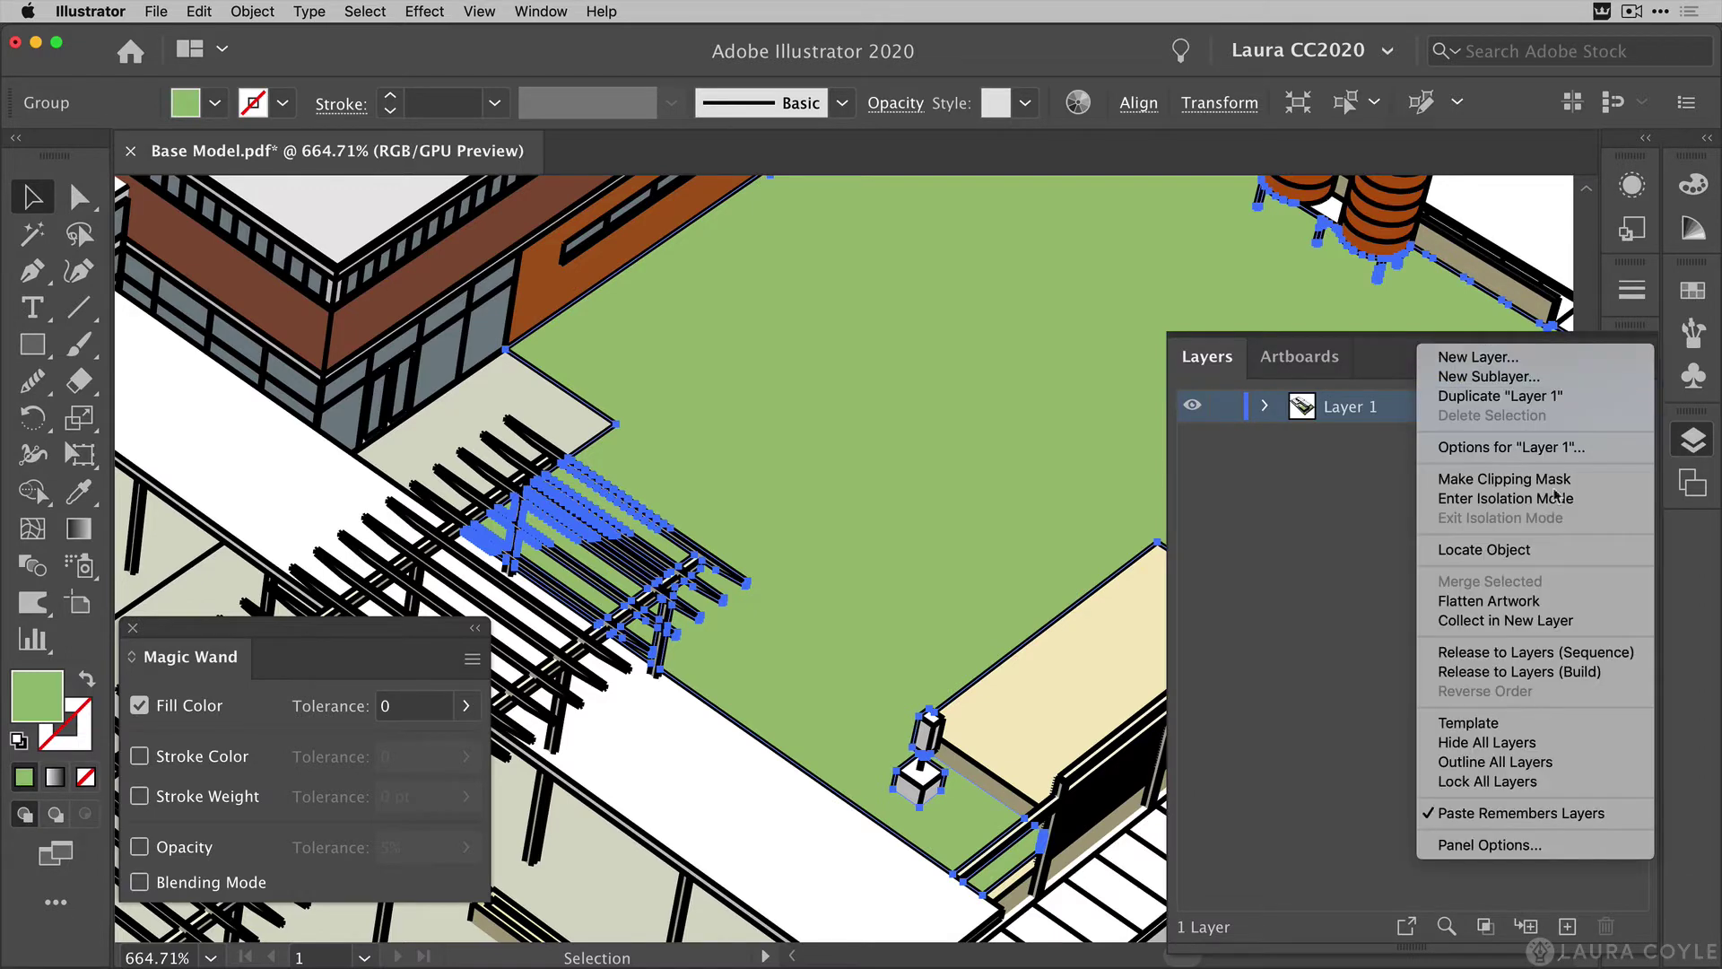
click(1491, 852)
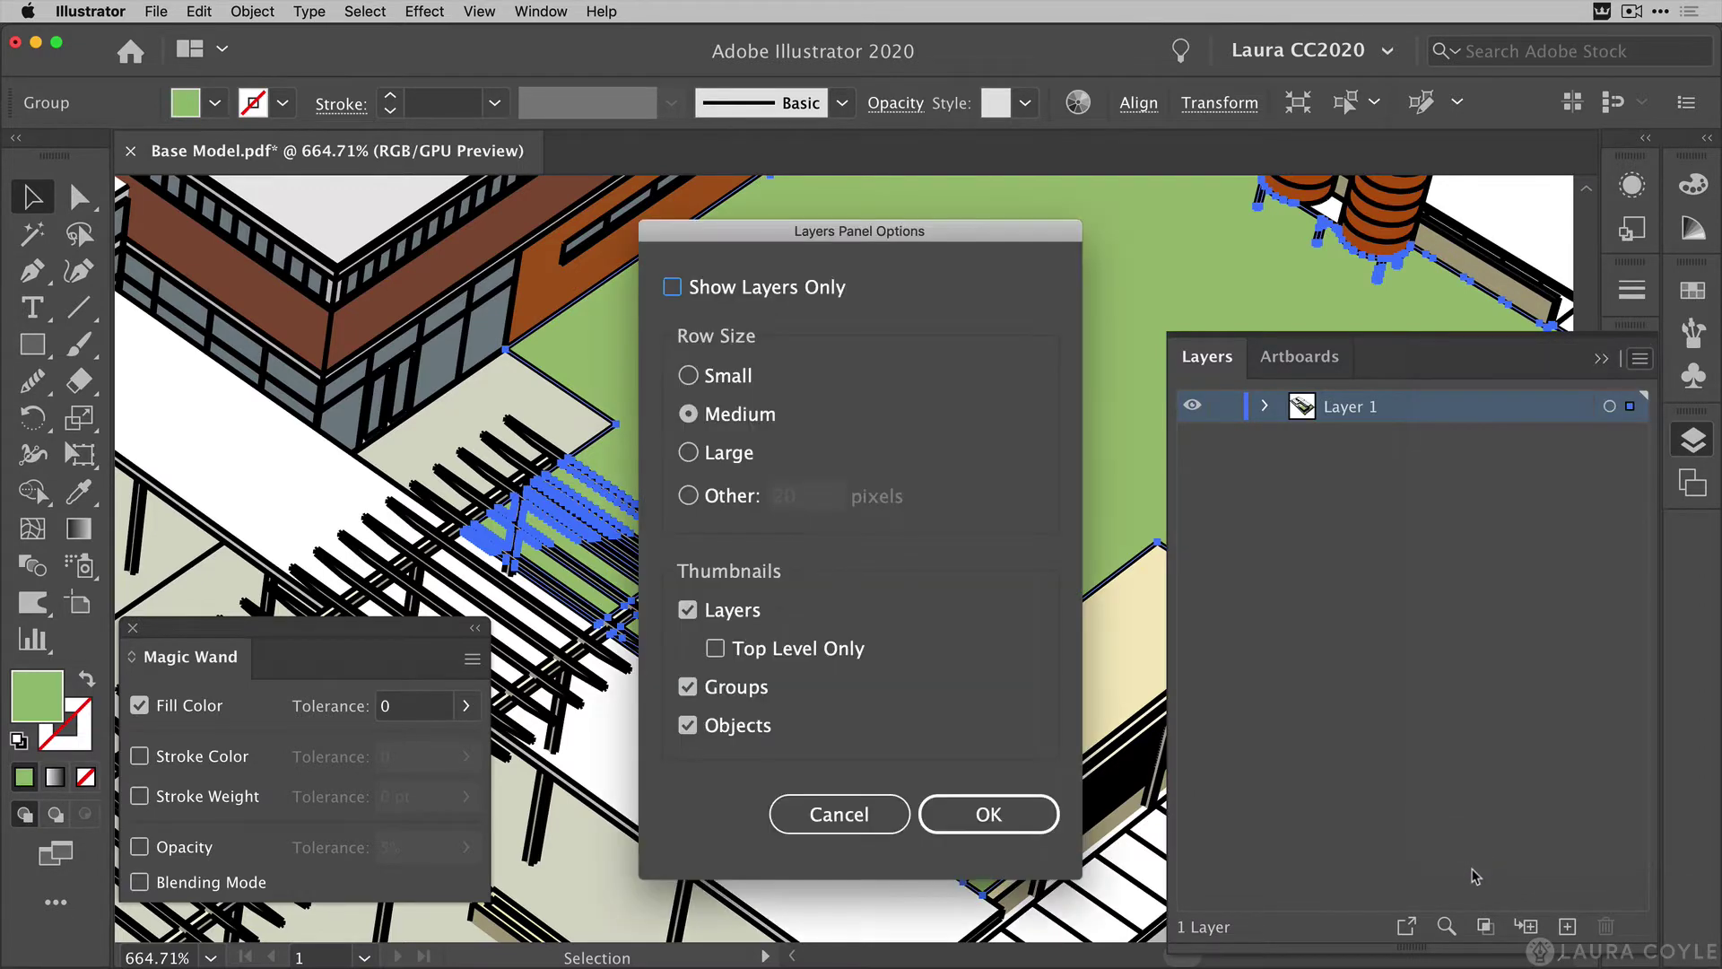
click(688, 495)
double_click(801, 501)
text(40)
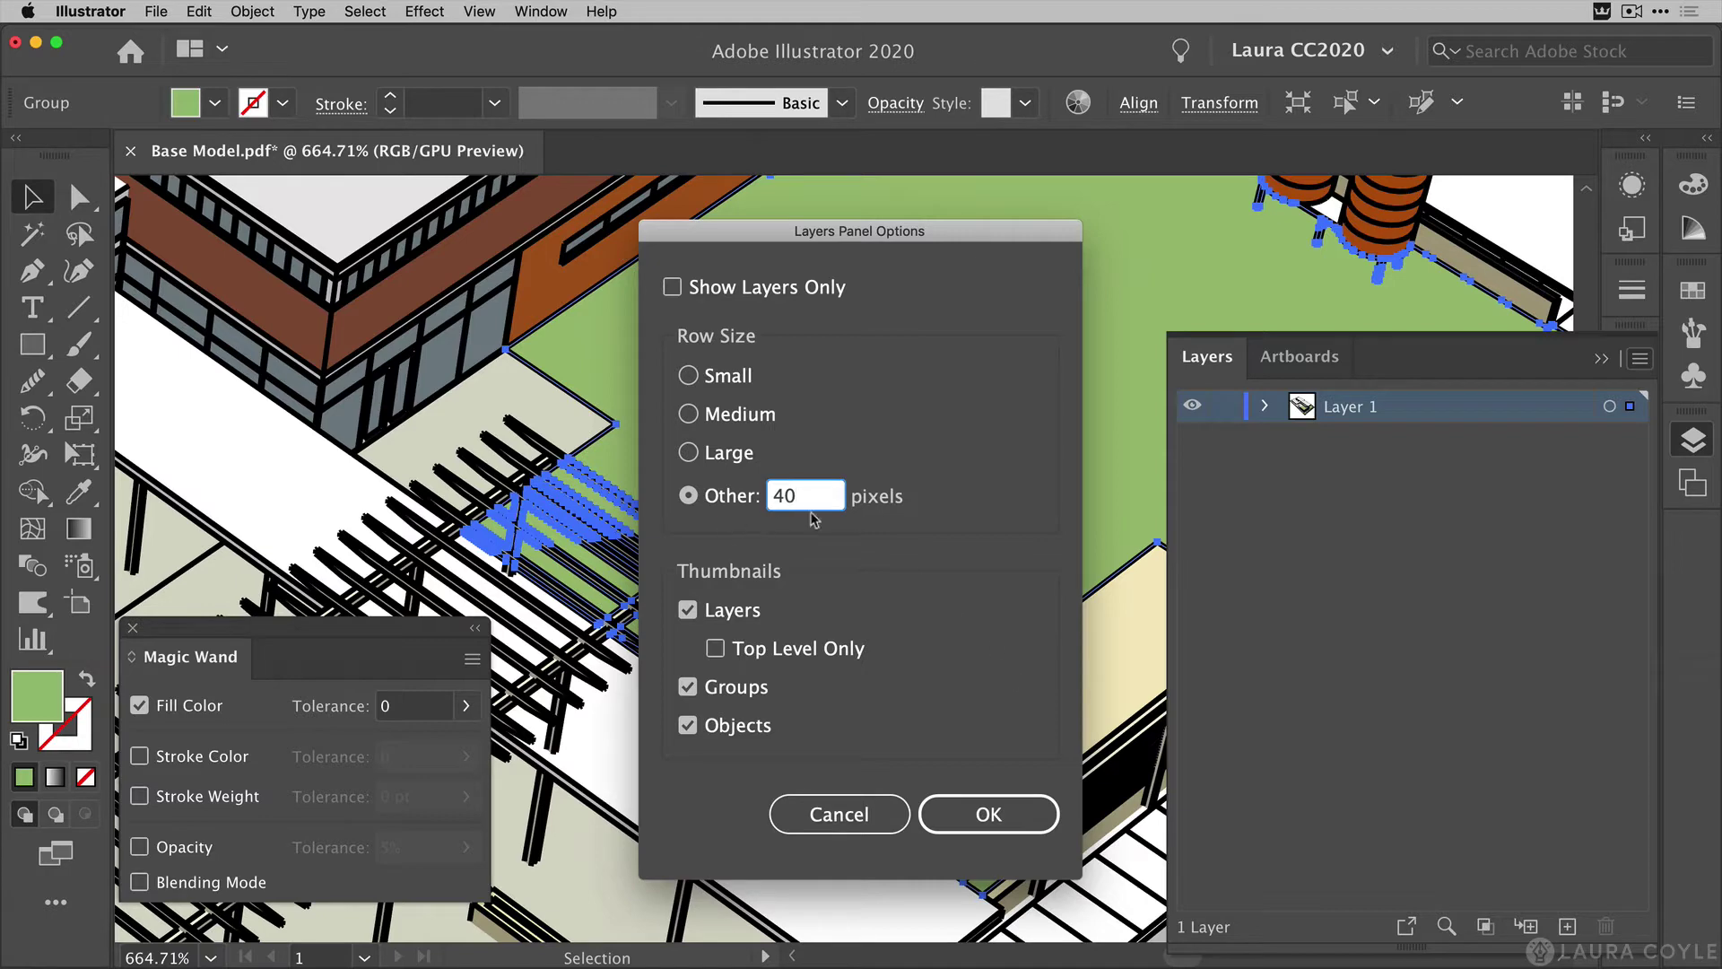
click(978, 823)
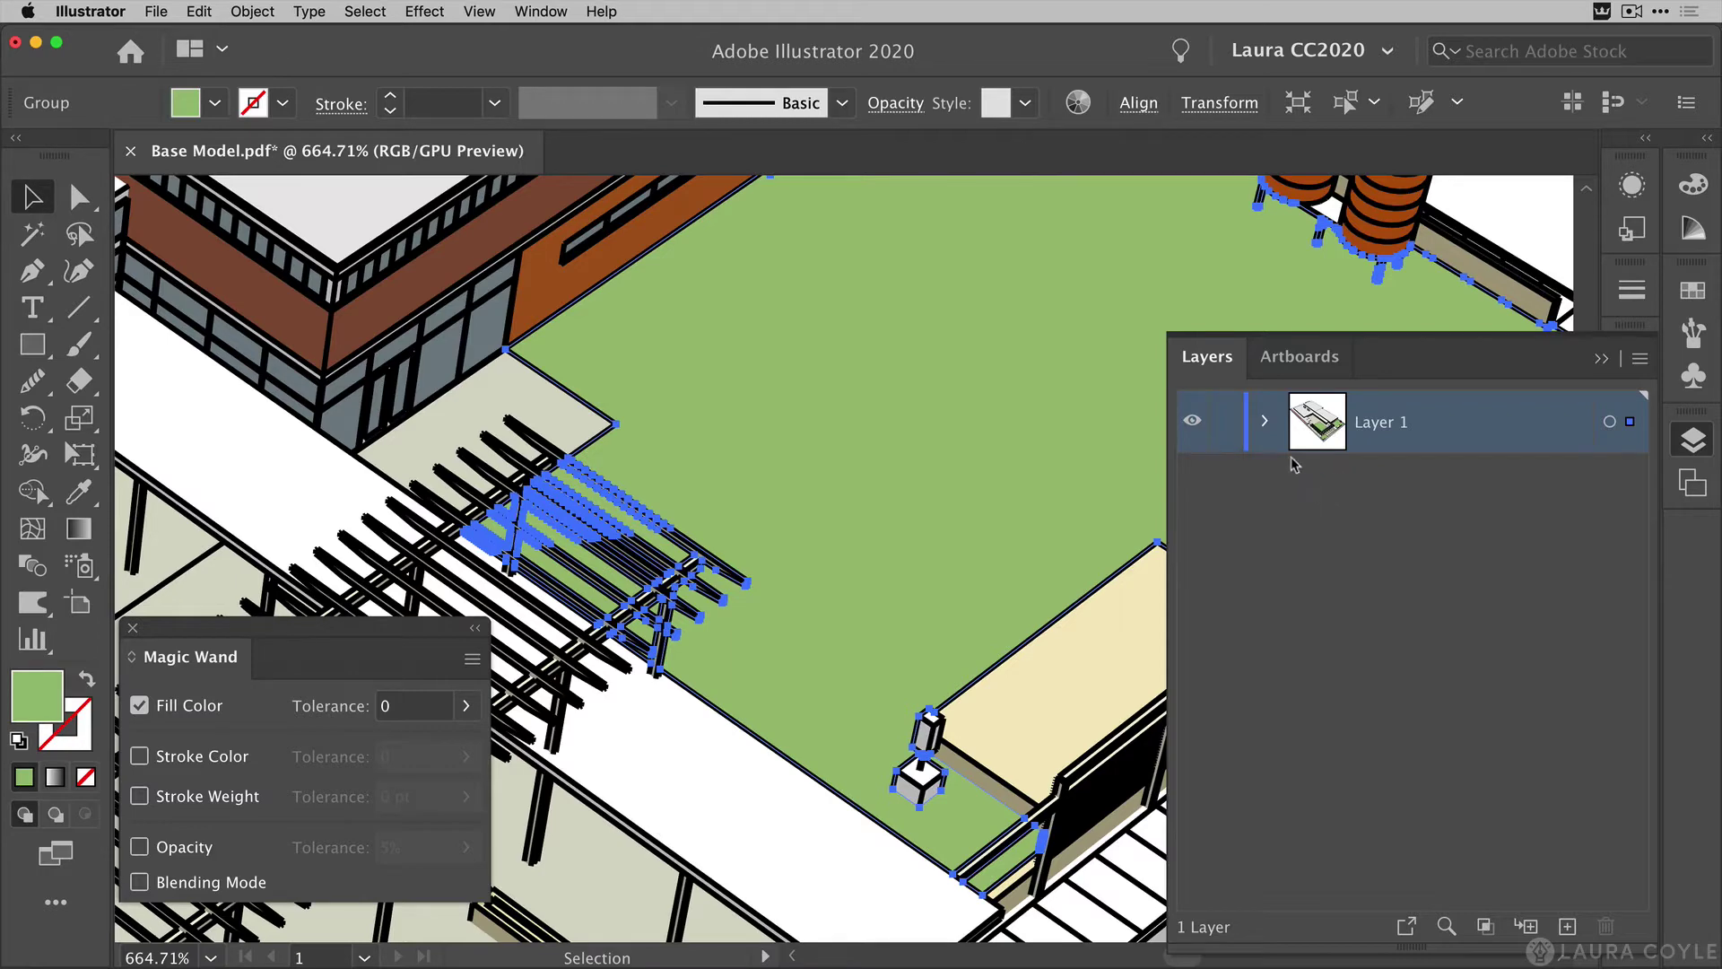
Expand Layer 1 and locate the selected grass path in the layer list.
click(1266, 422)
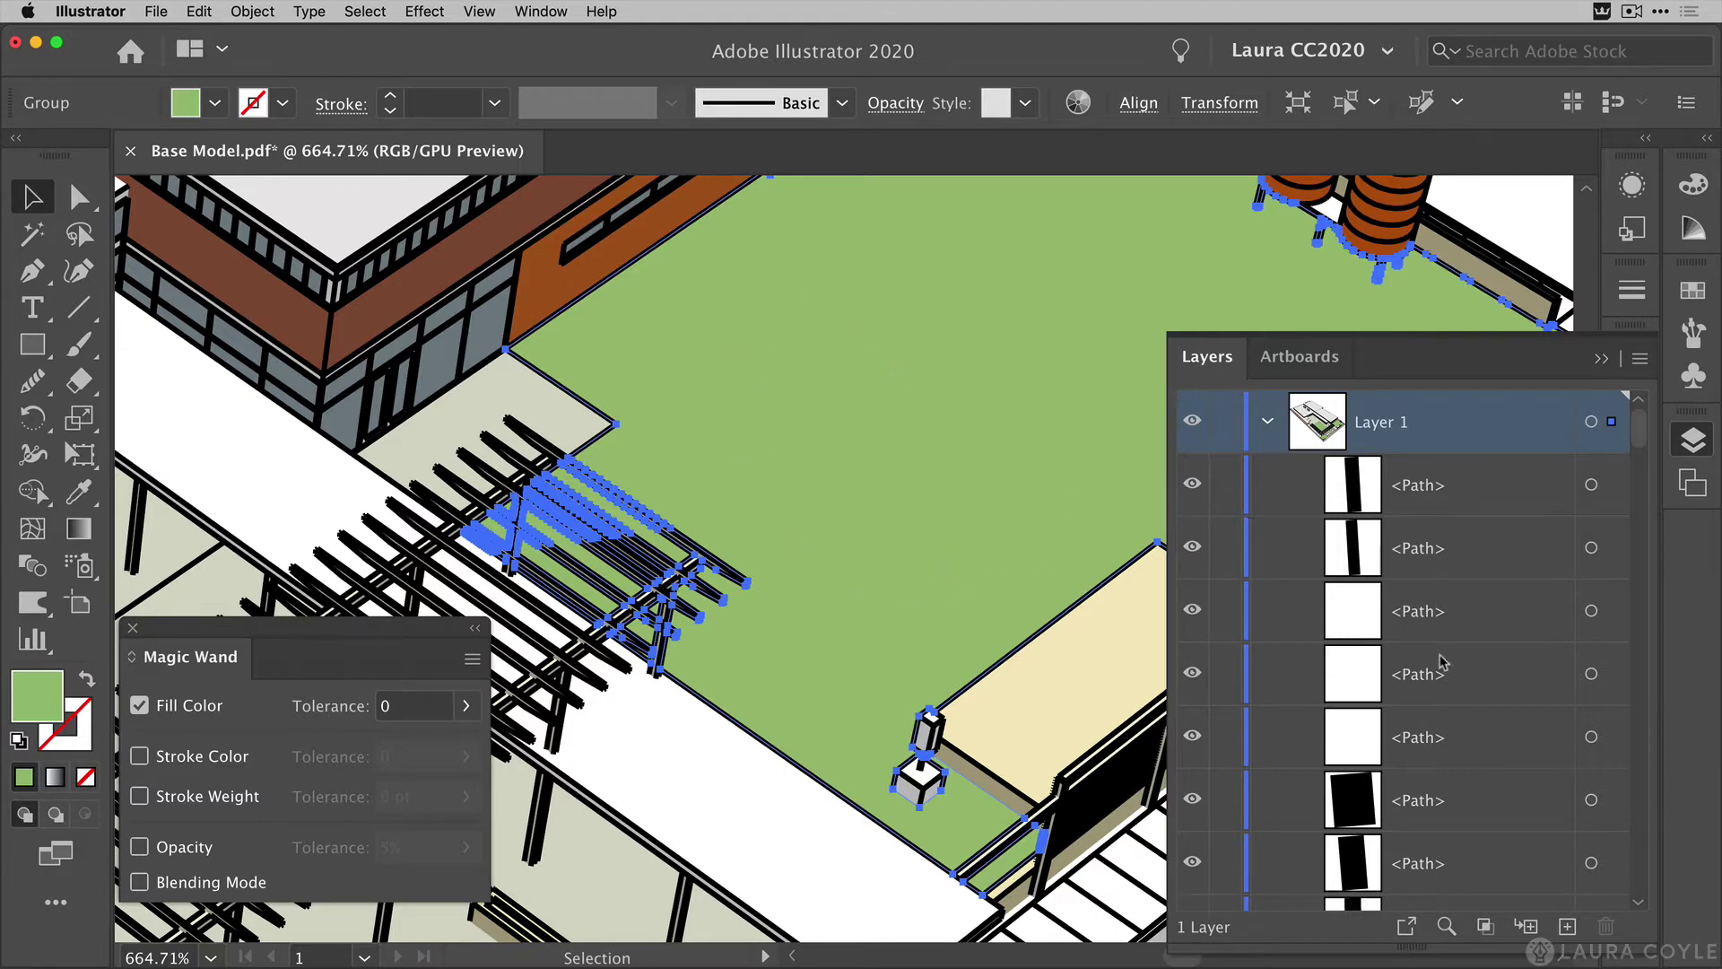
click(1447, 930)
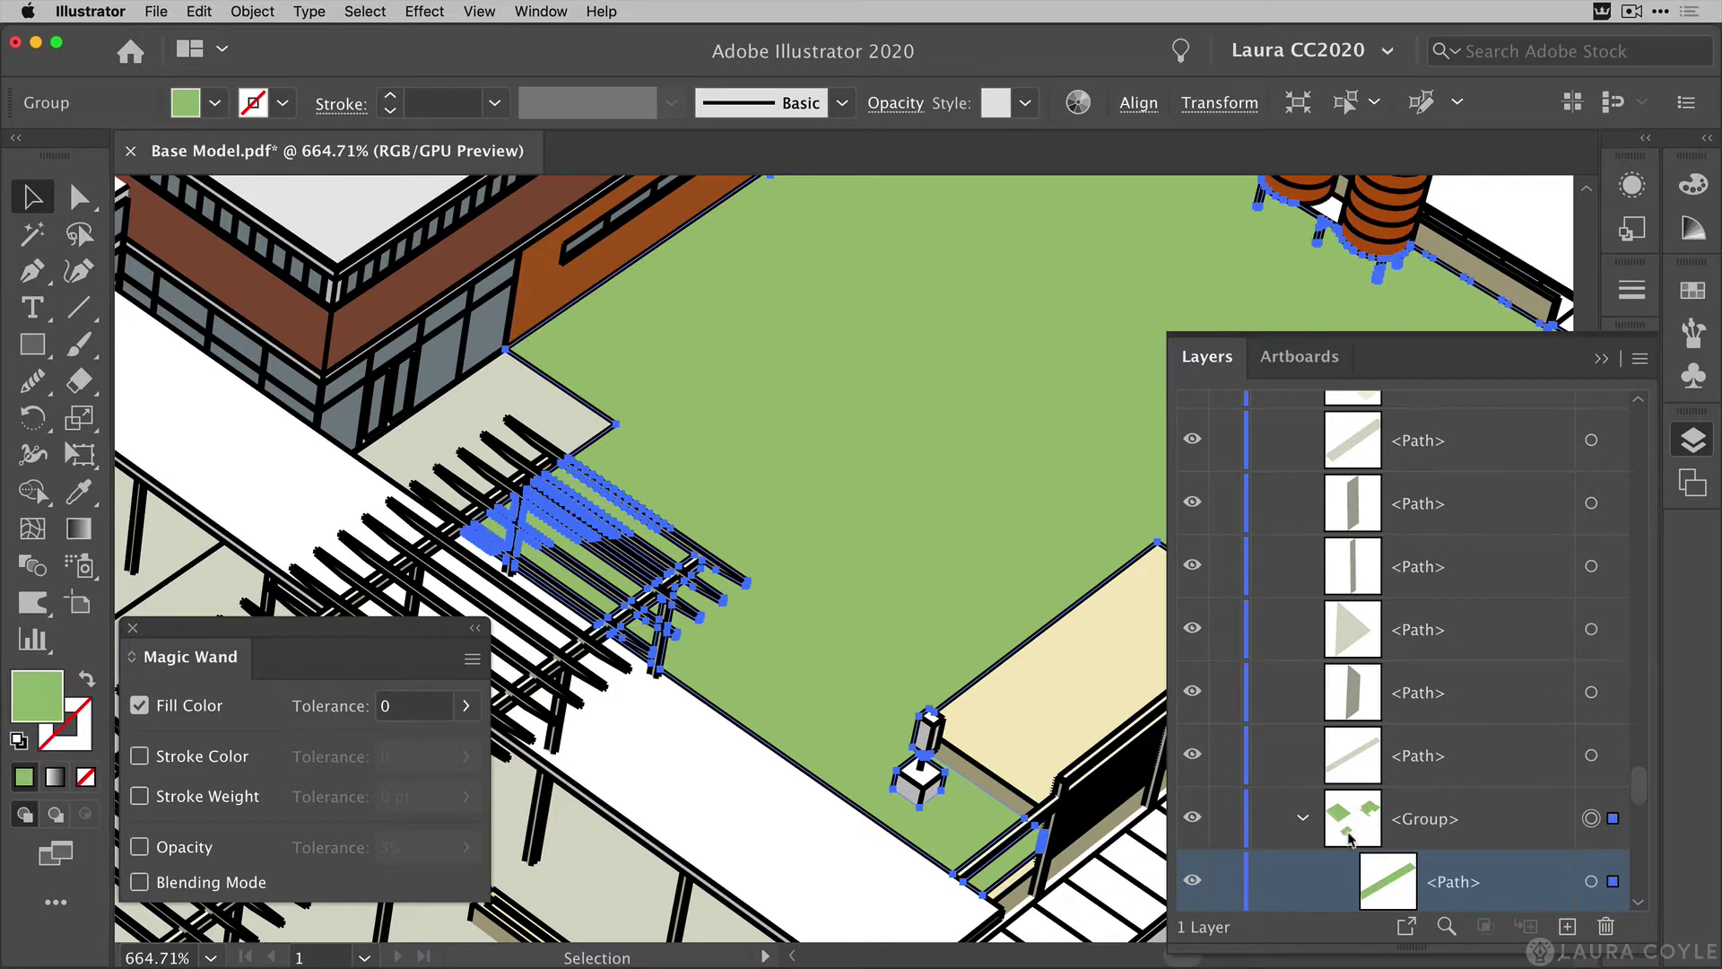
click(1640, 906)
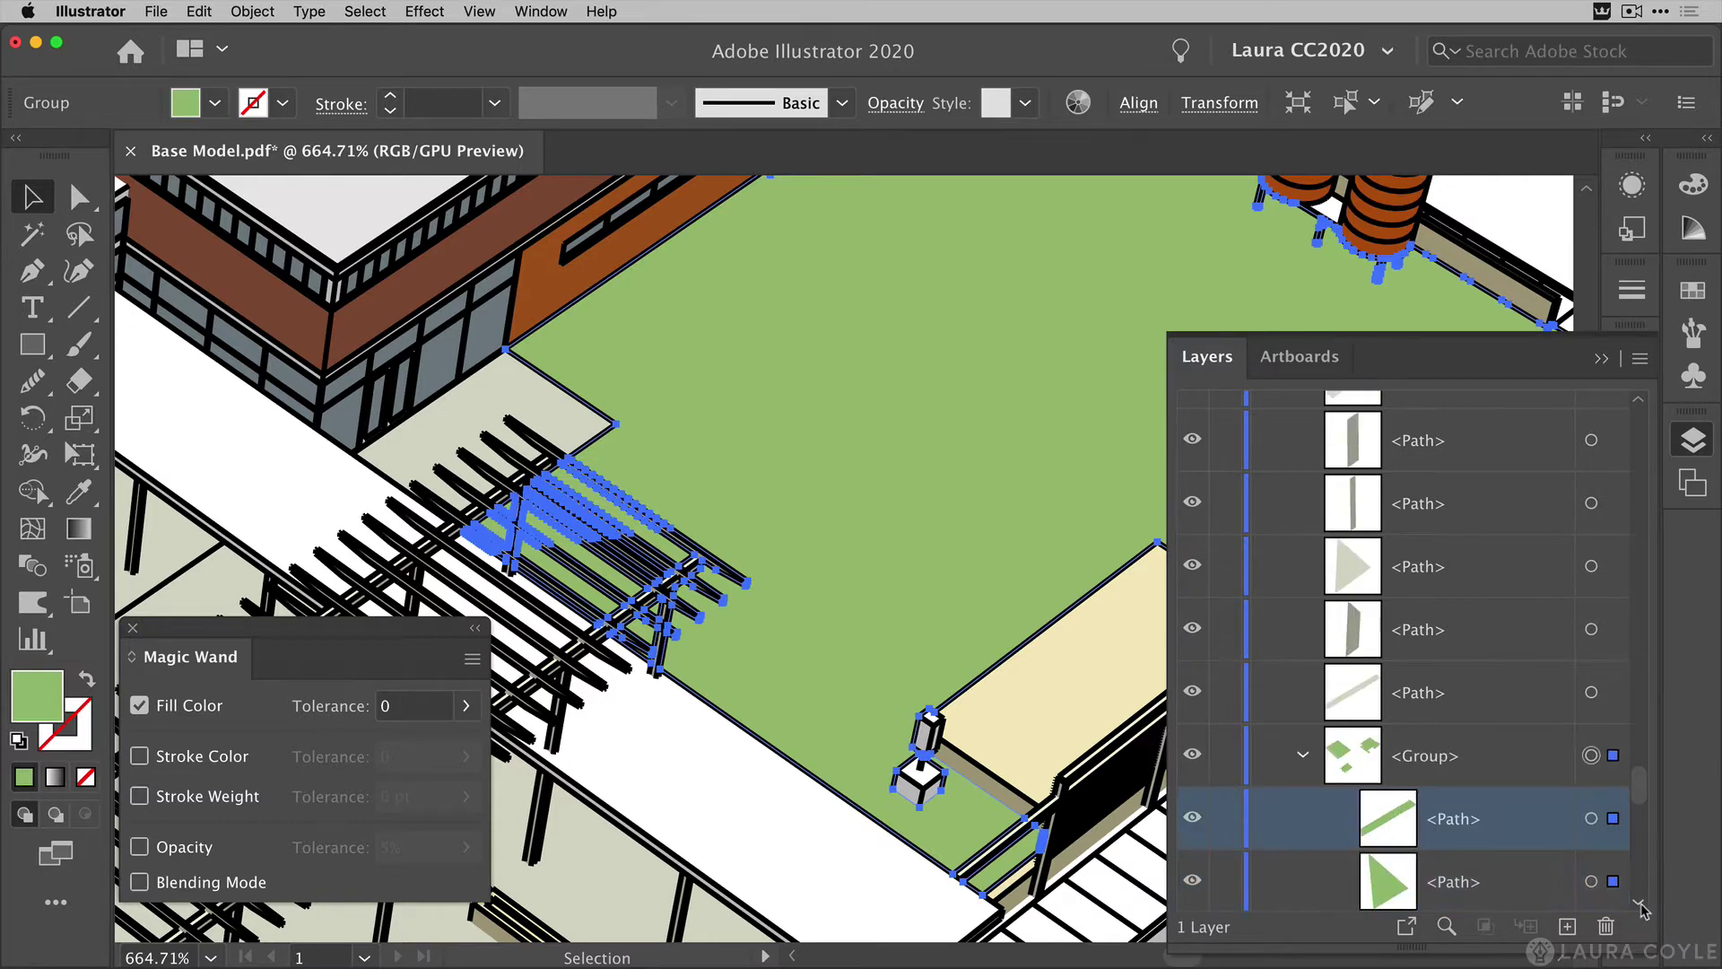
click(1640, 906)
click(1640, 906)
click(1639, 906)
click(1639, 906)
click(1640, 906)
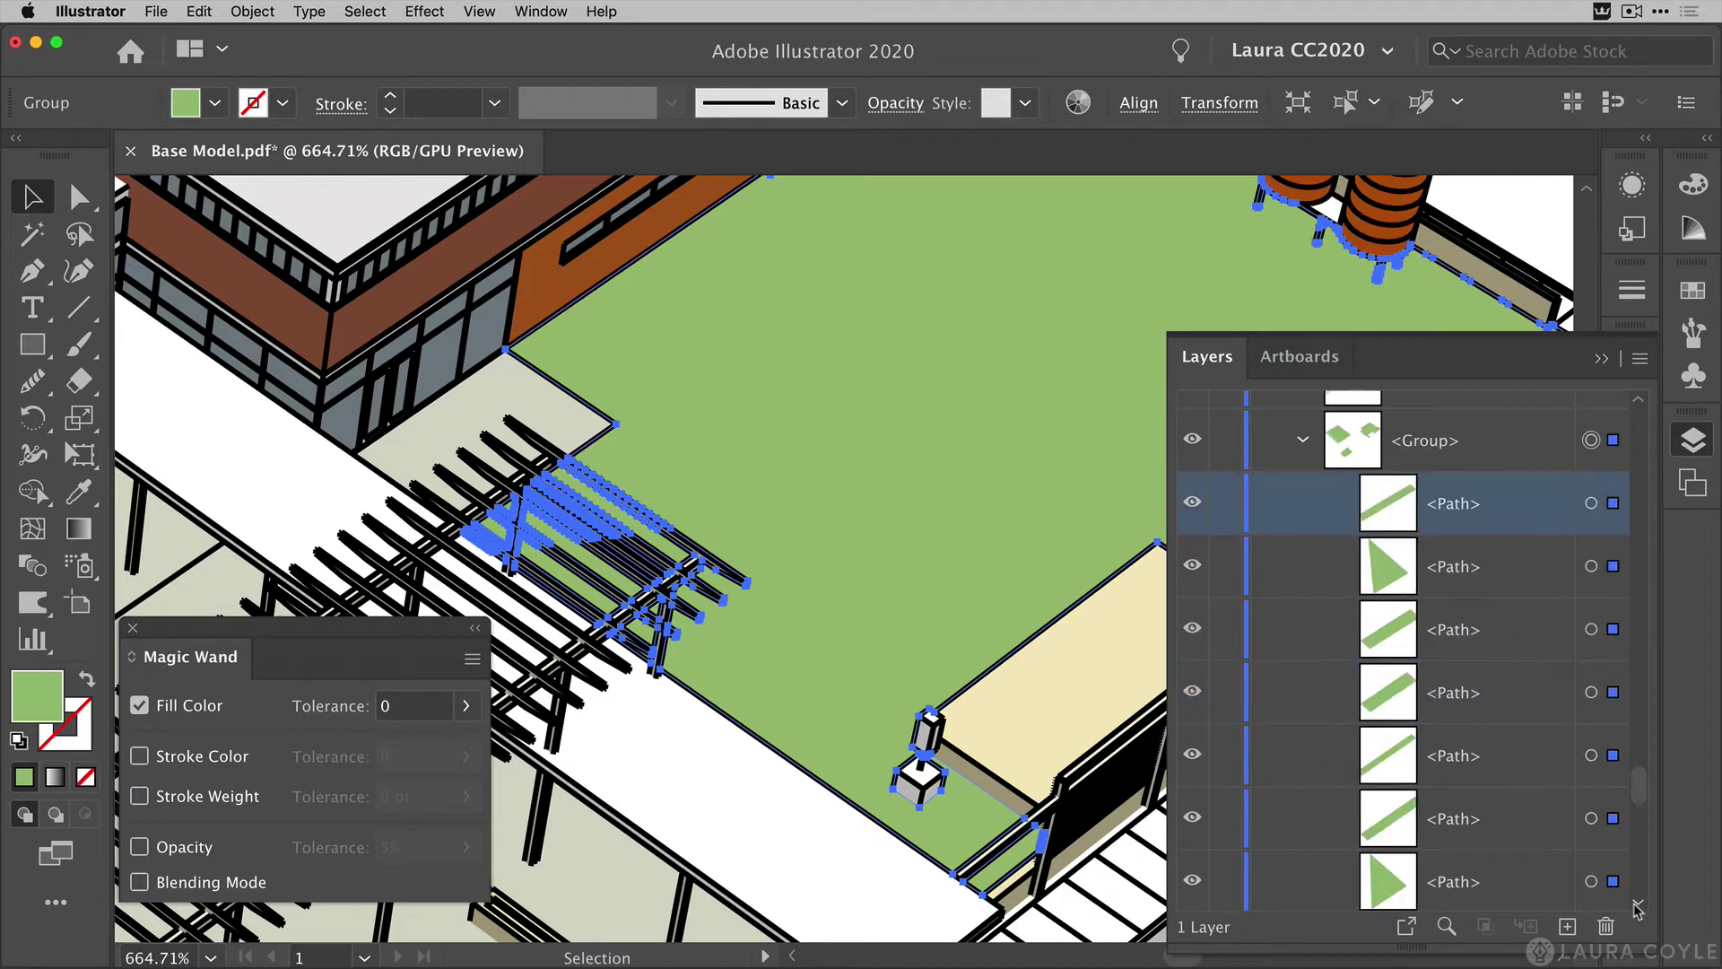
click(1639, 905)
click(1639, 906)
click(1639, 905)
click(1639, 906)
click(1639, 906)
click(1640, 905)
click(1640, 906)
click(1639, 906)
click(1639, 906)
click(1639, 906)
click(1640, 906)
click(1639, 906)
click(1640, 906)
click(1640, 906)
click(1640, 906)
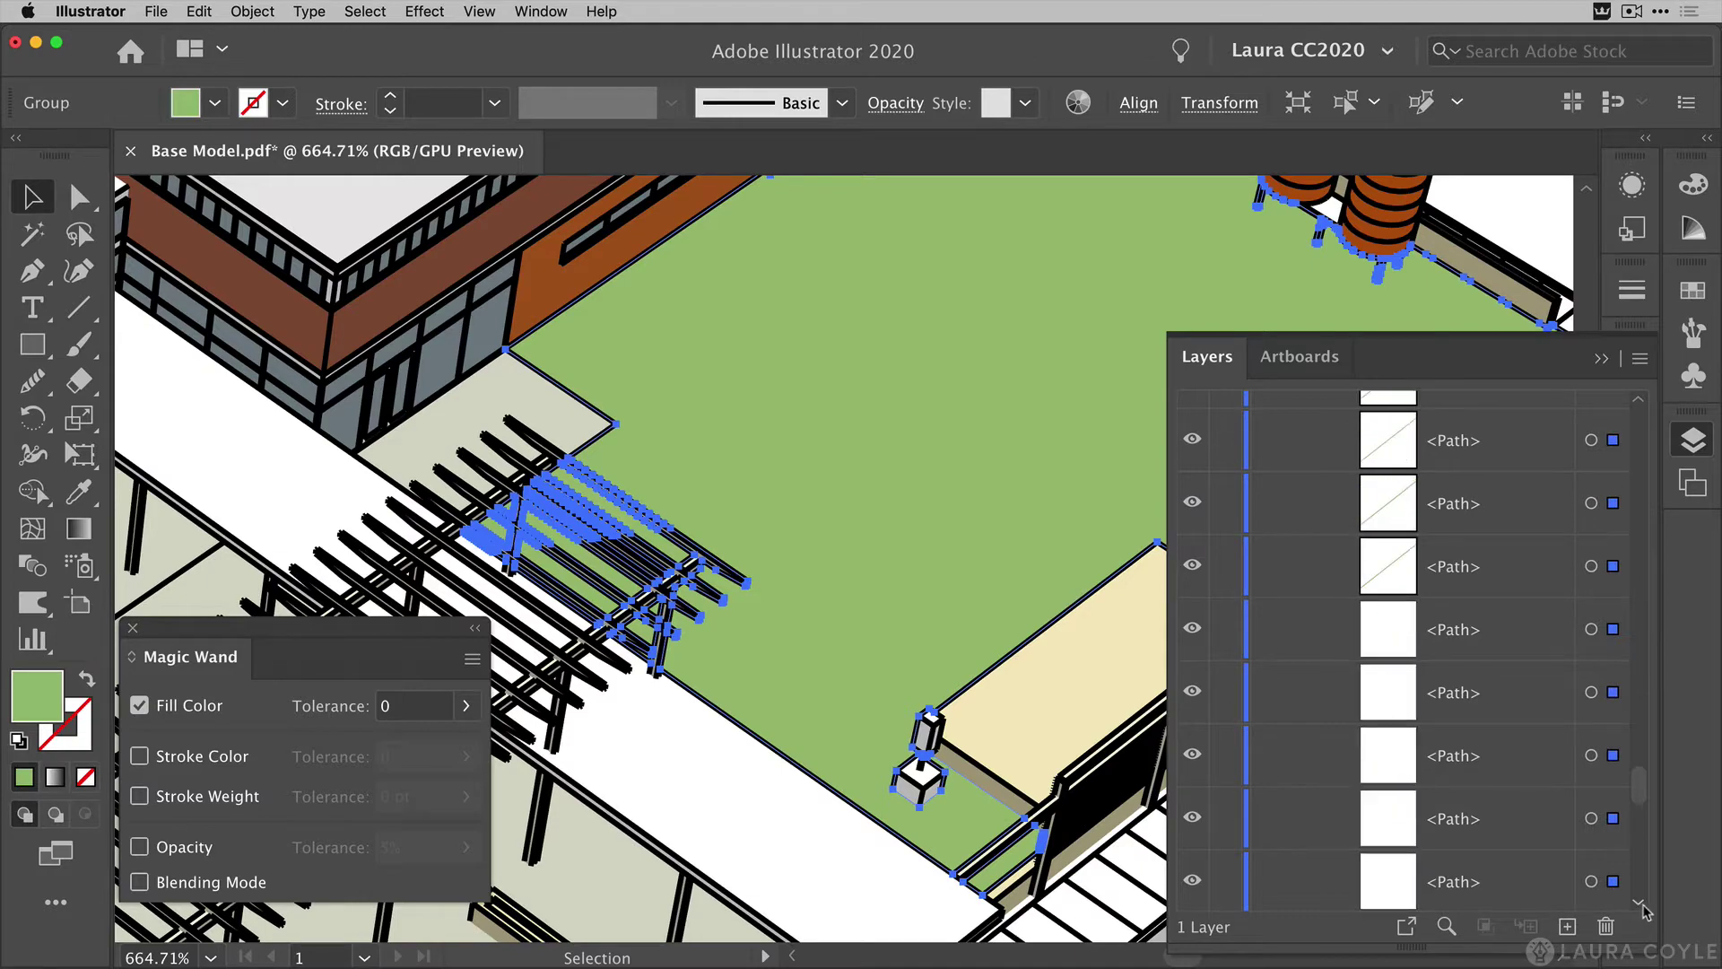
Zoom out on the courtyard and select the grass group containing all lawns.
scroll(1036, 746, down, 5)
click(1033, 747)
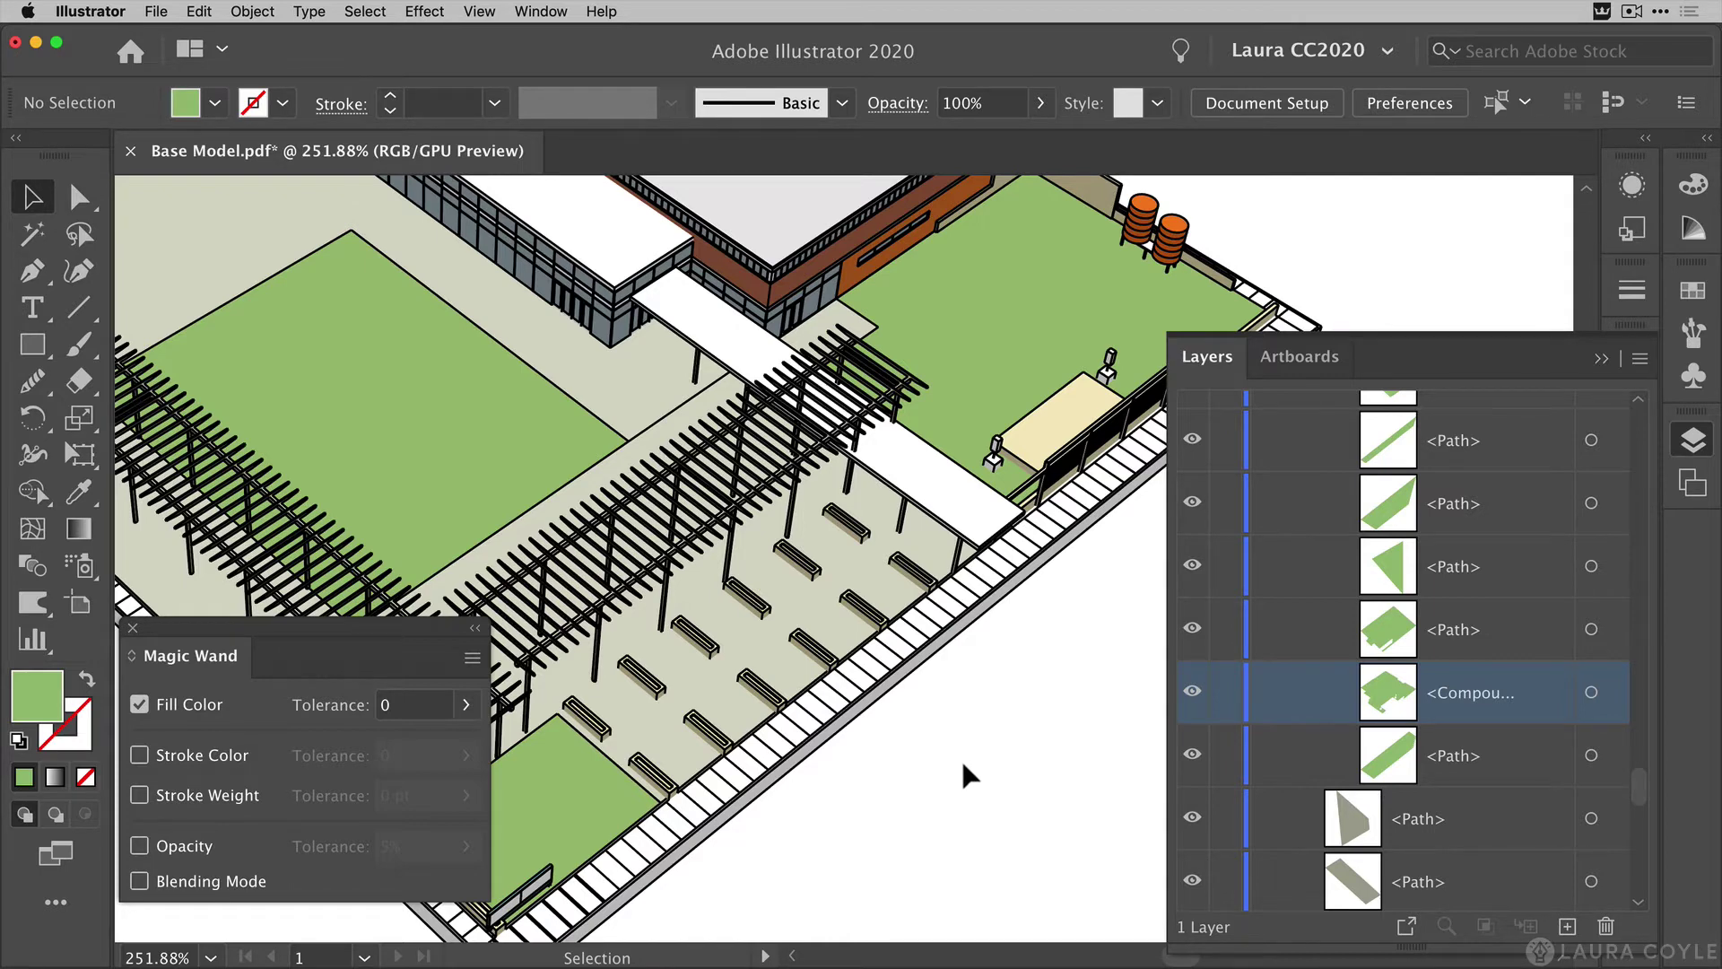
click(988, 473)
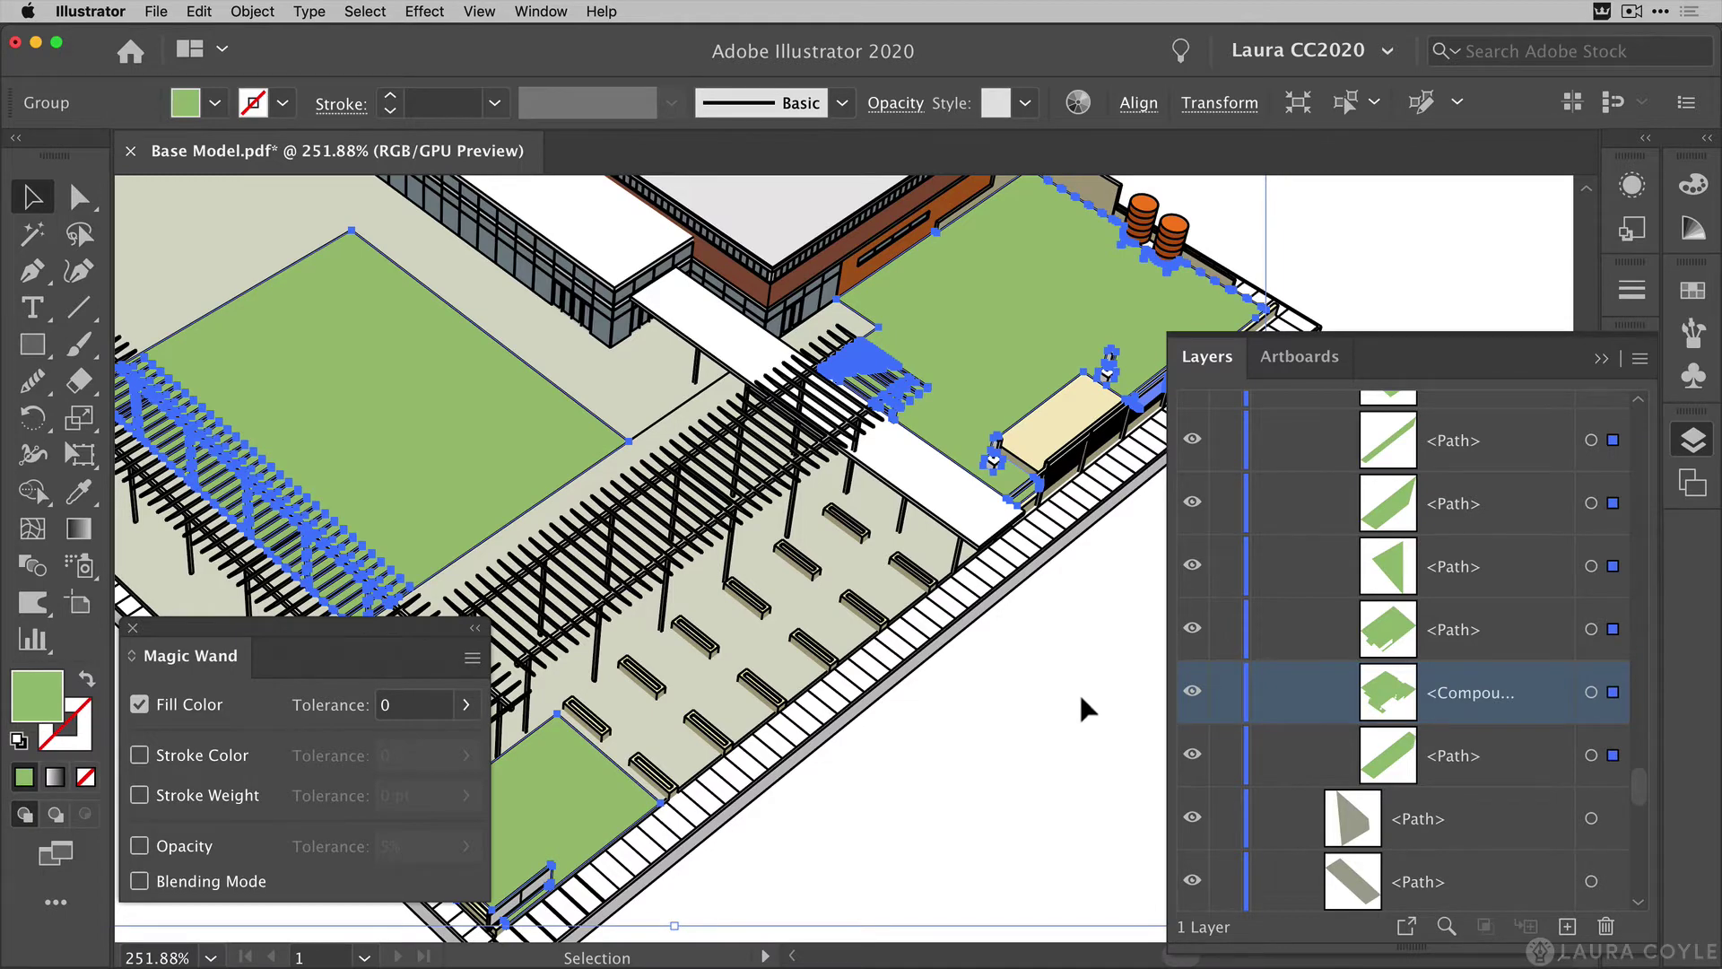
Change the lawns' fill from 88b264 to the lighter green 90c959.
double_click(31, 705)
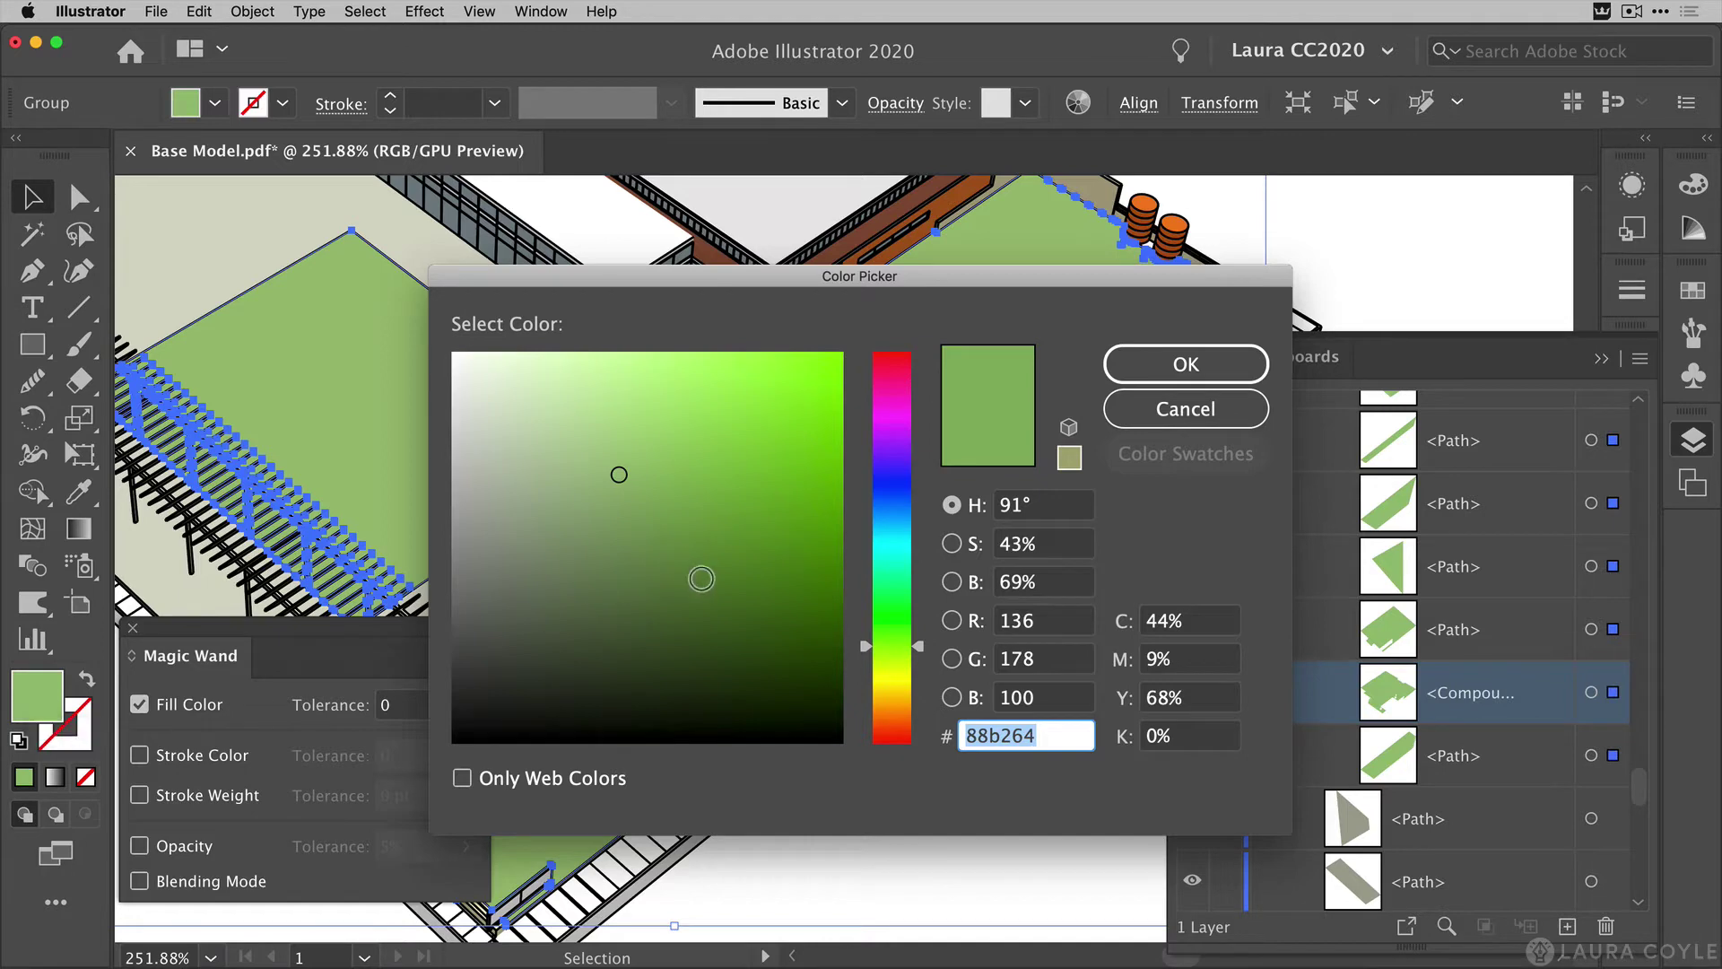
click(670, 470)
click(672, 434)
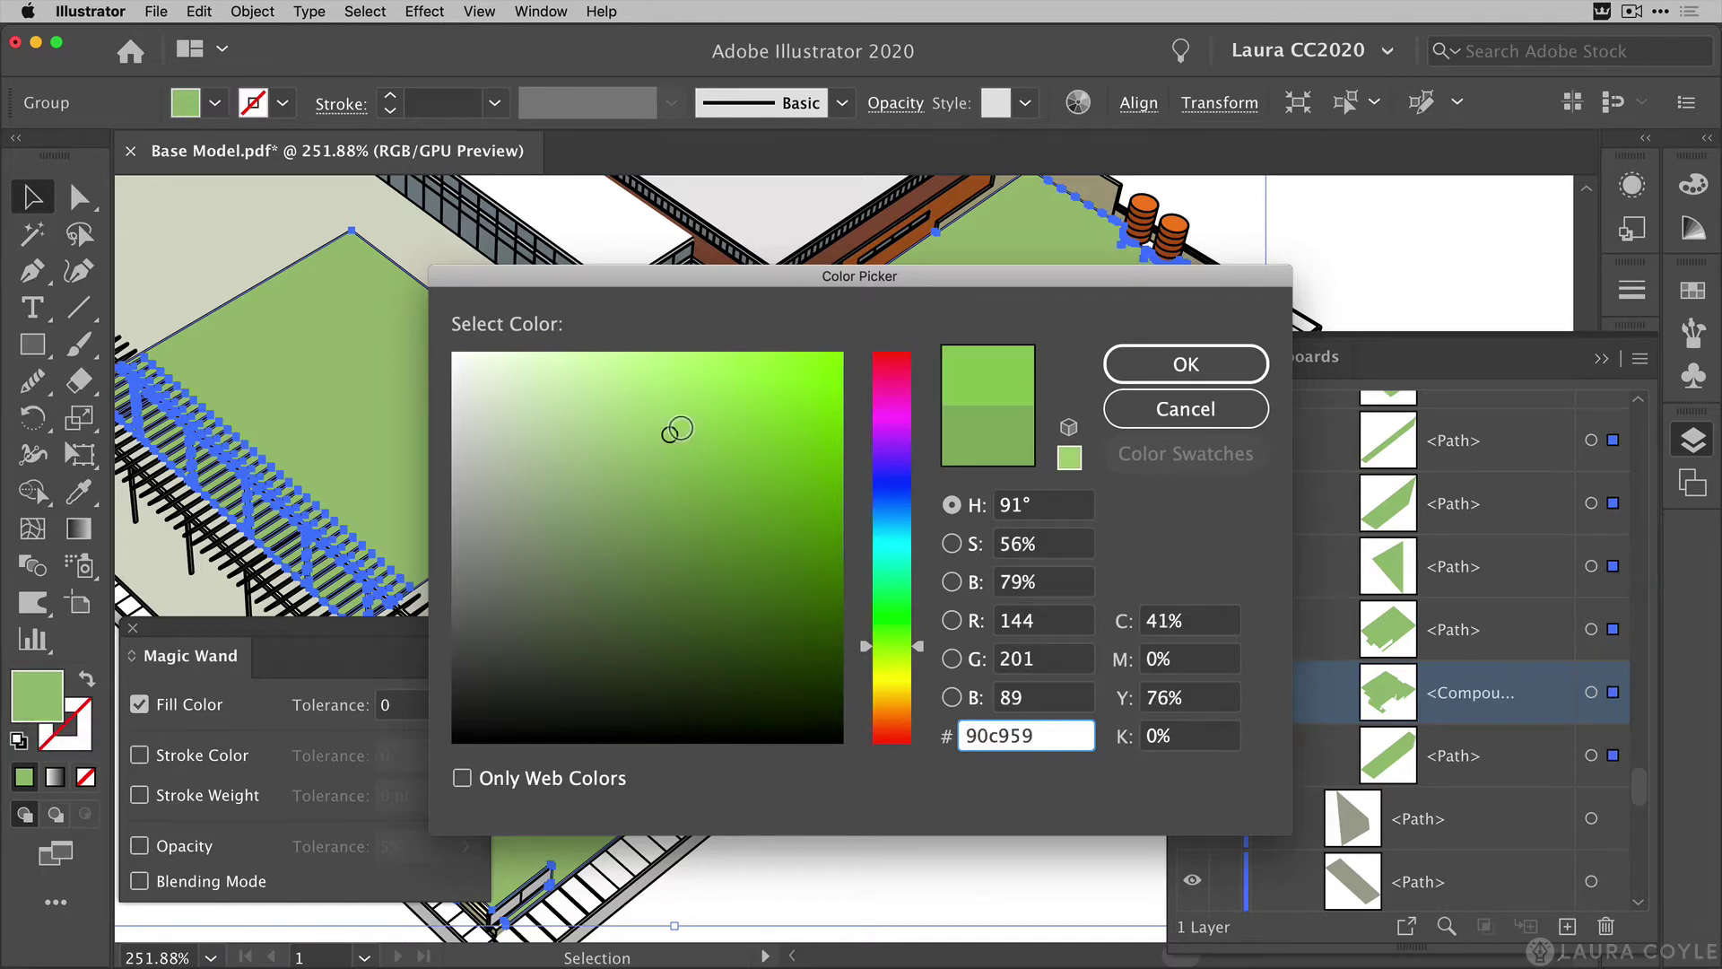
click(1186, 365)
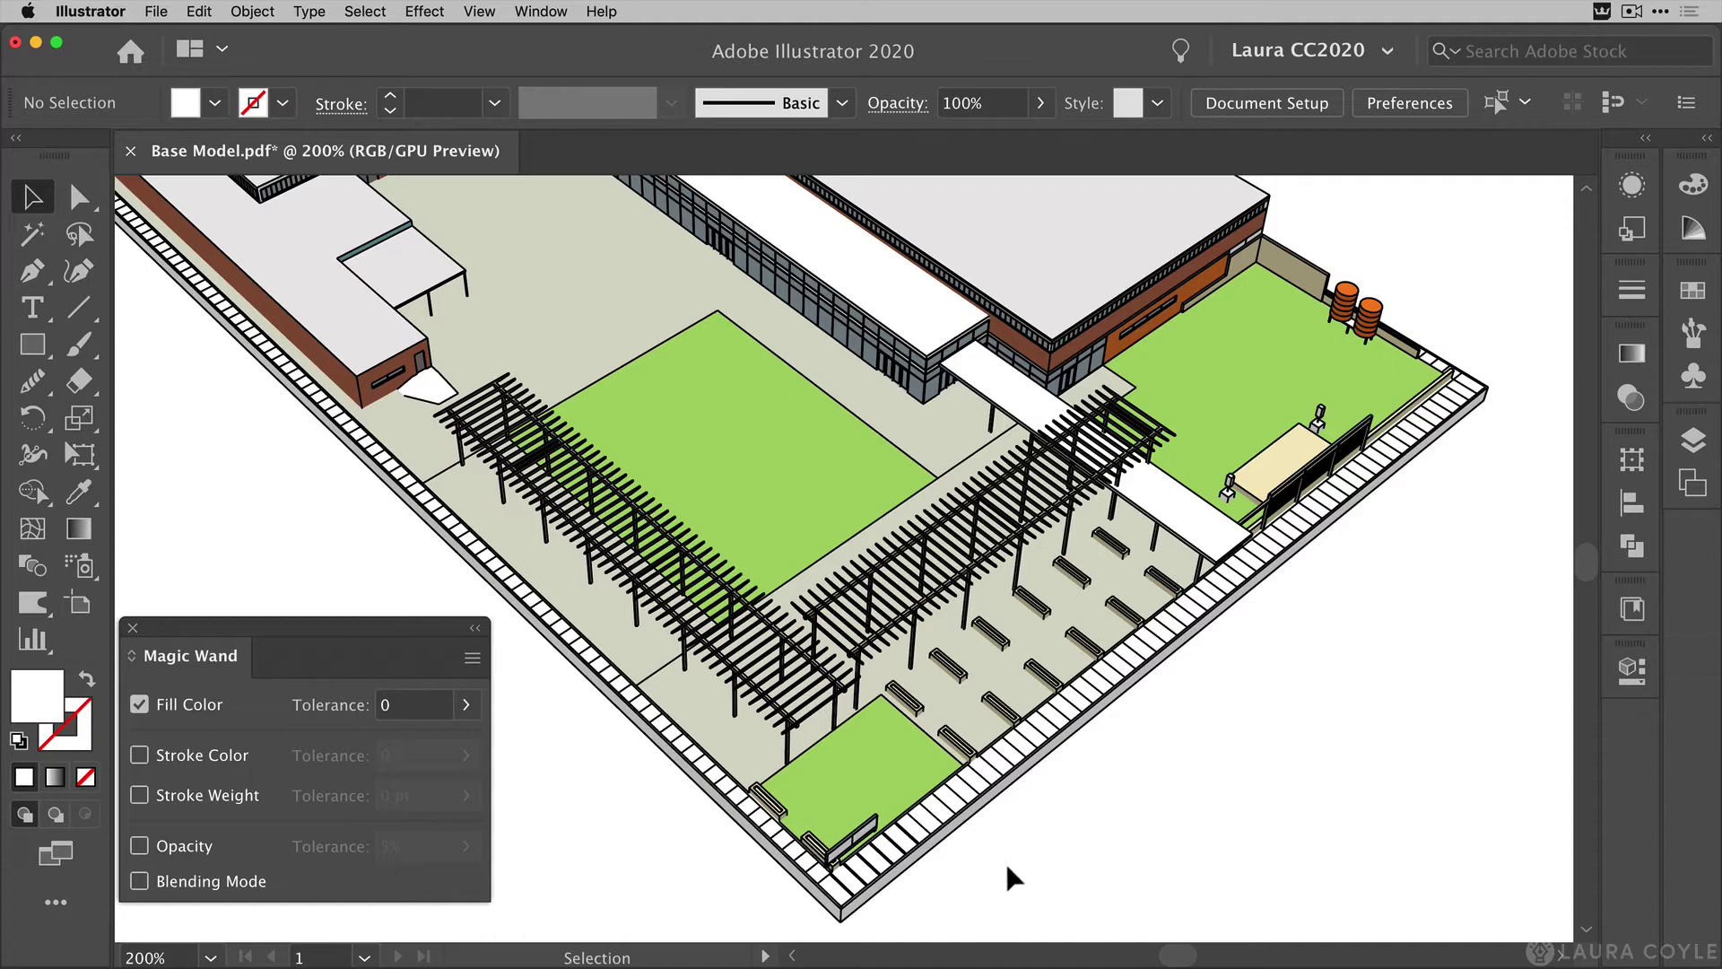
Zoom in on the bottom-corner benches and select the walkway's black 0.5 pt outer edge.
key(z)
drag(711, 906, 1162, 651)
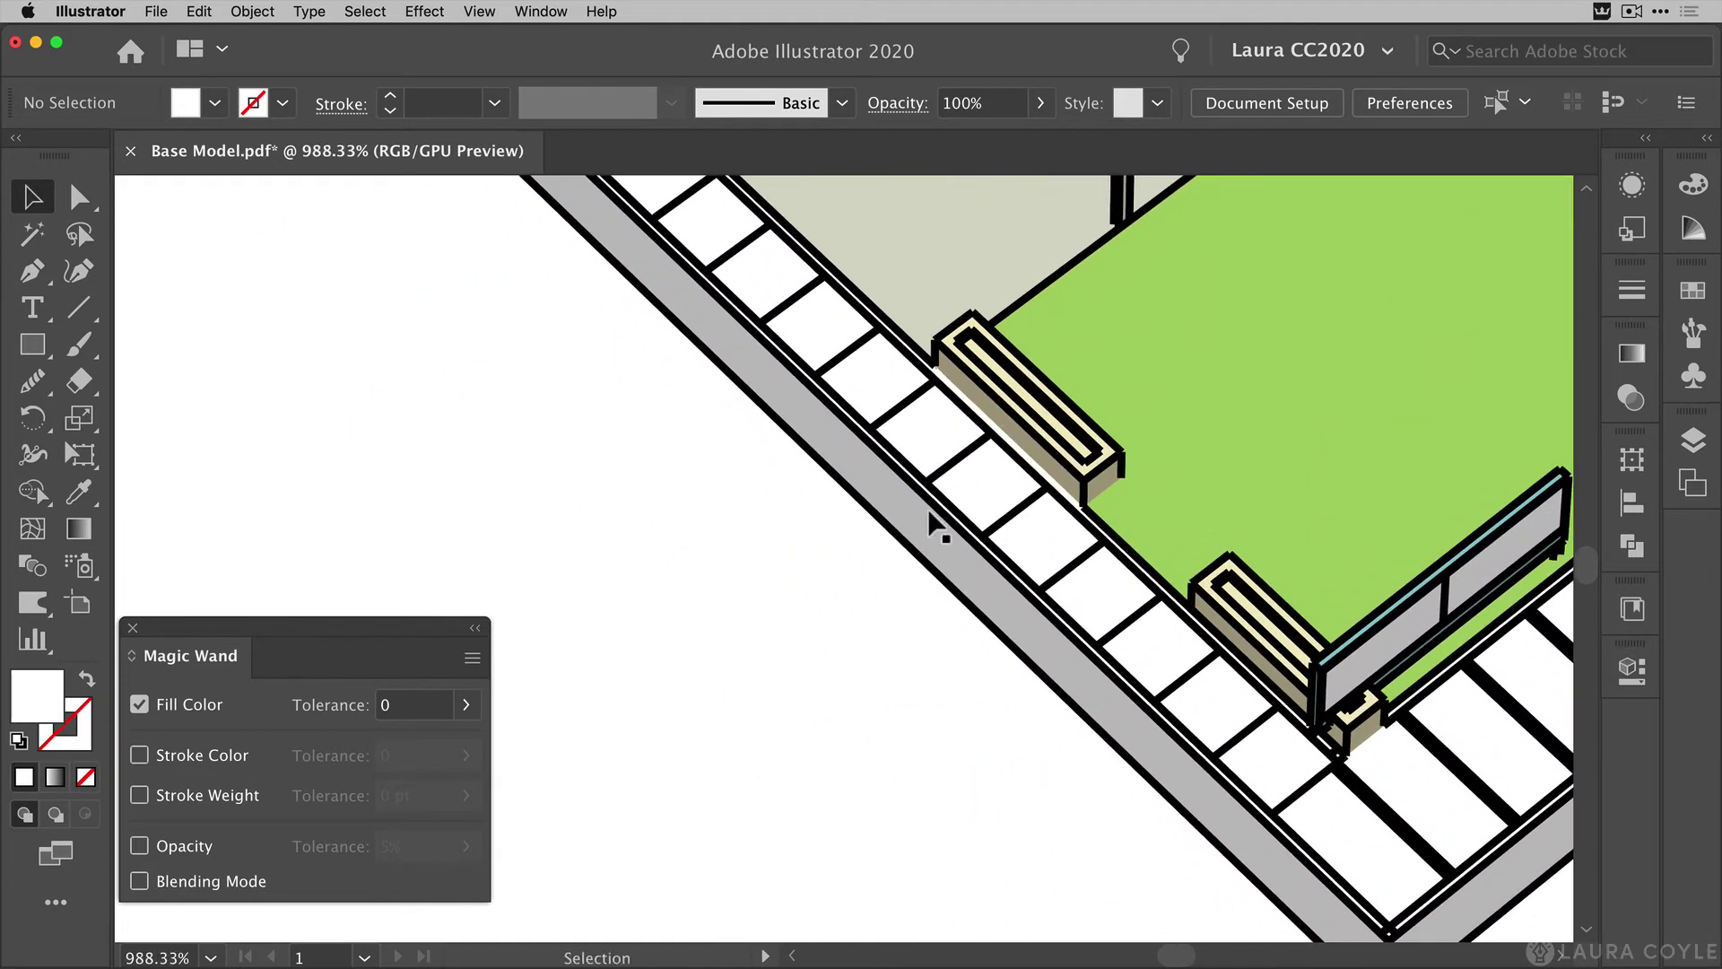
click(859, 499)
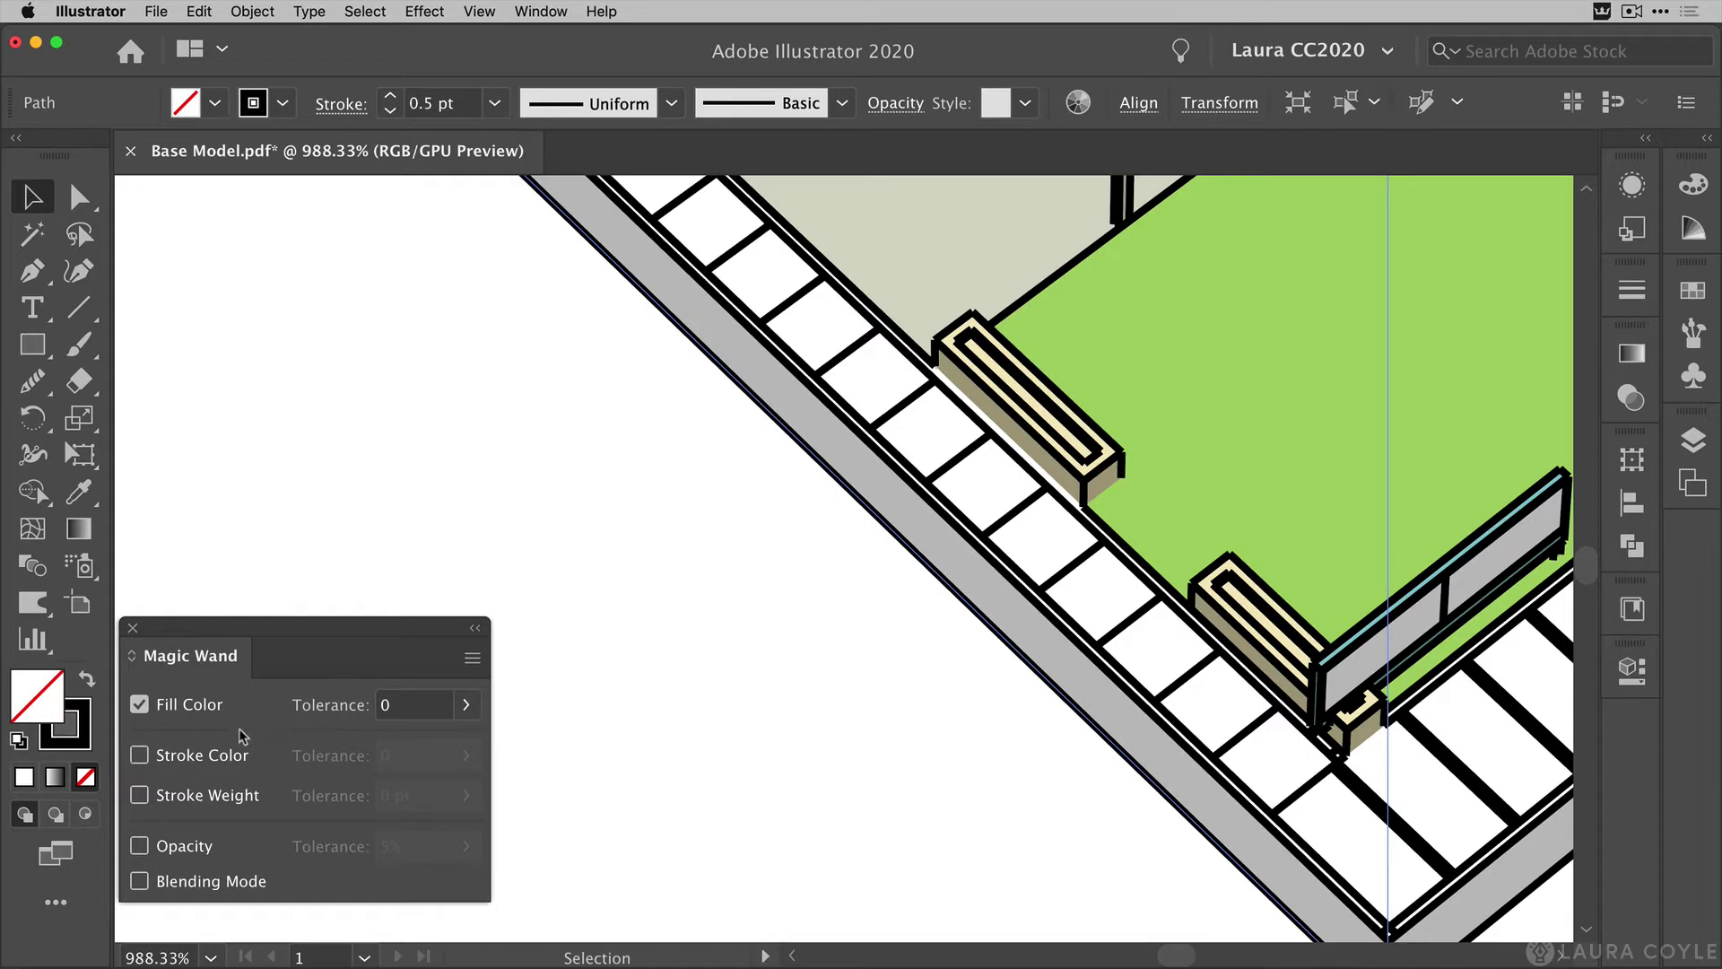
Add stroke colour and weight matching to the Magic Wand and select all matching black outlines.
click(139, 756)
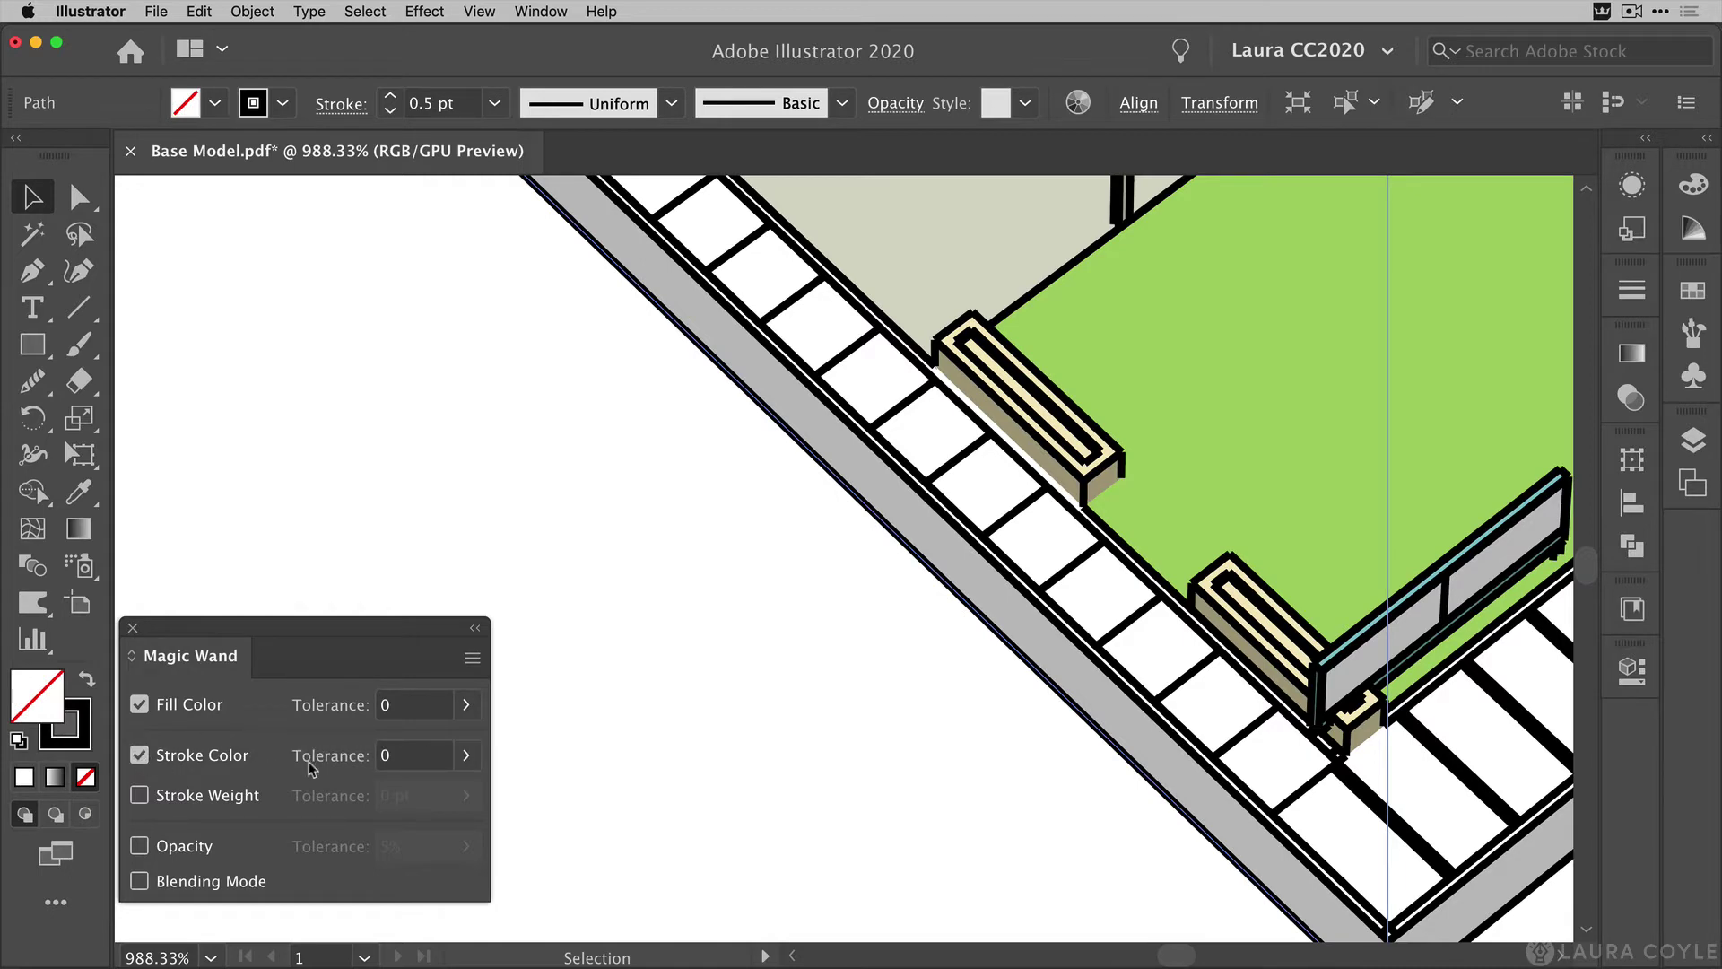
click(140, 796)
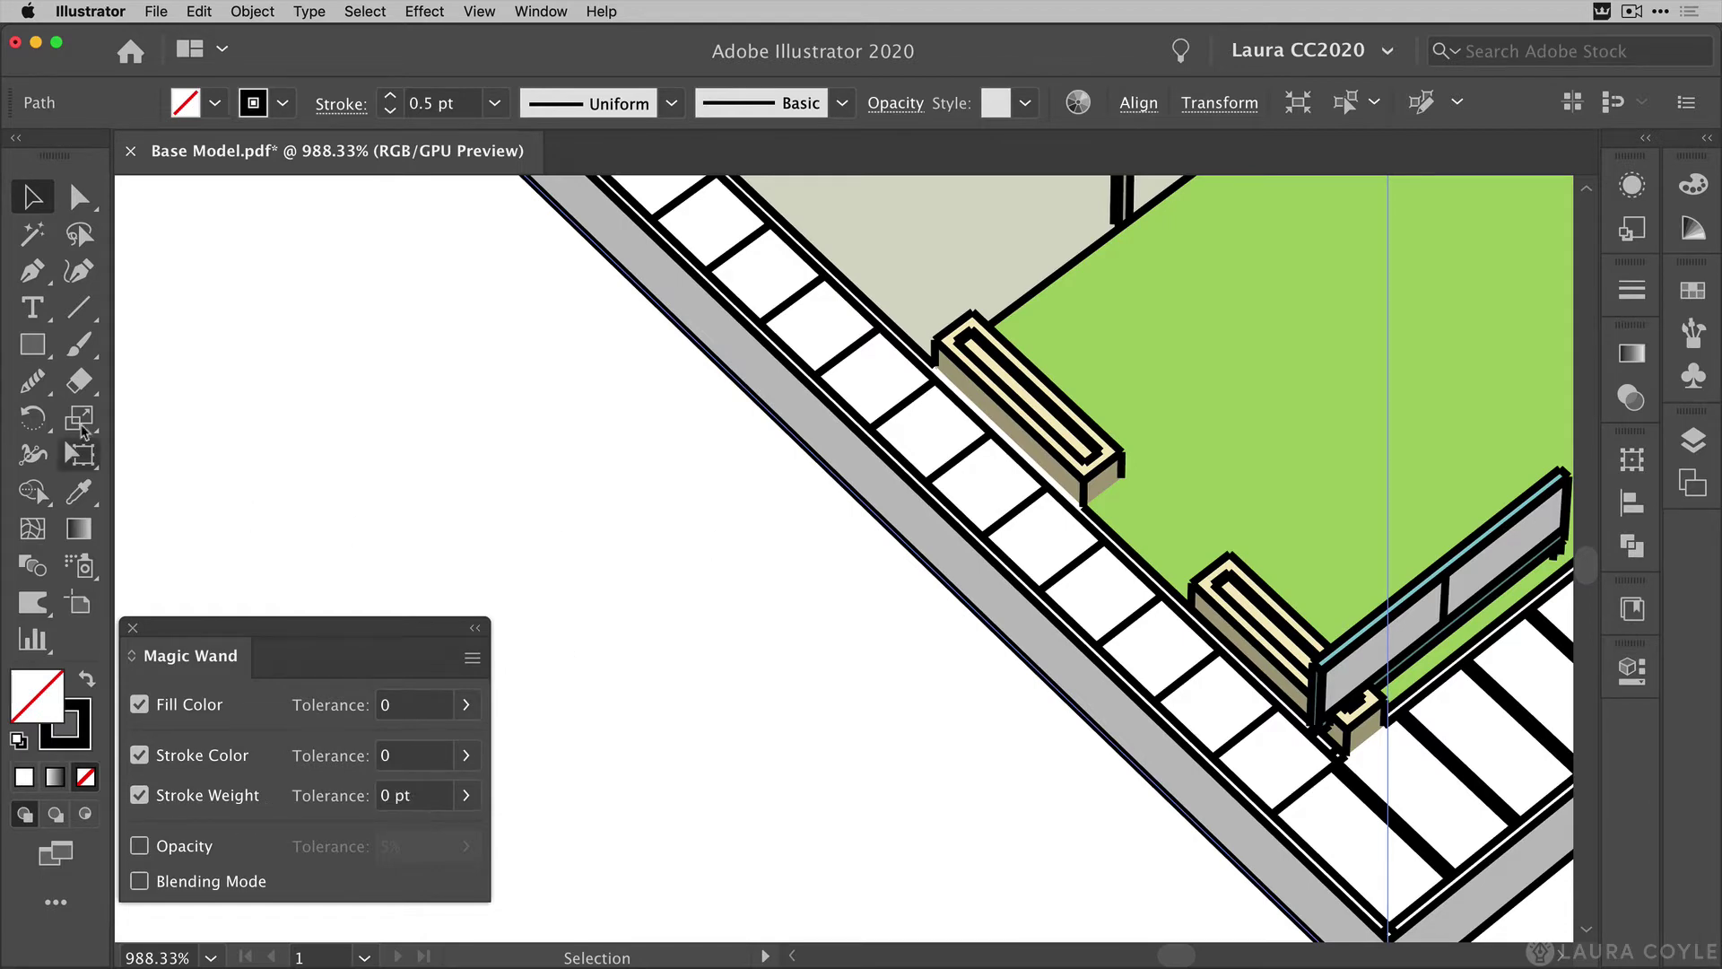
click(32, 234)
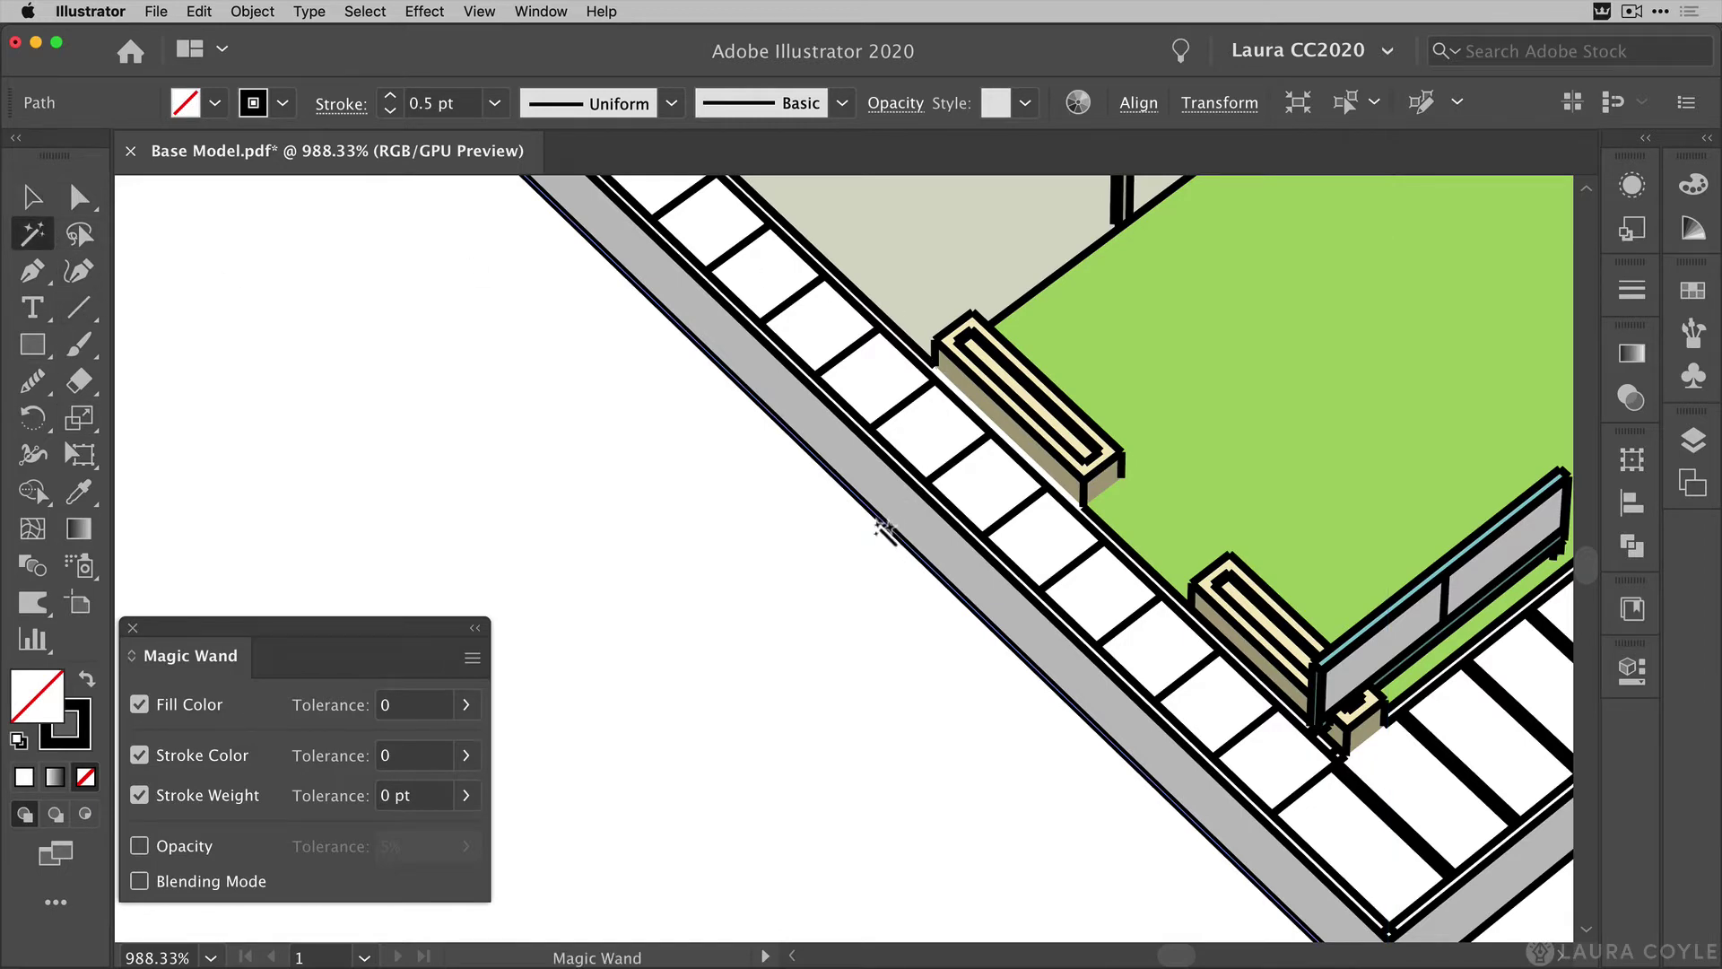
click(917, 549)
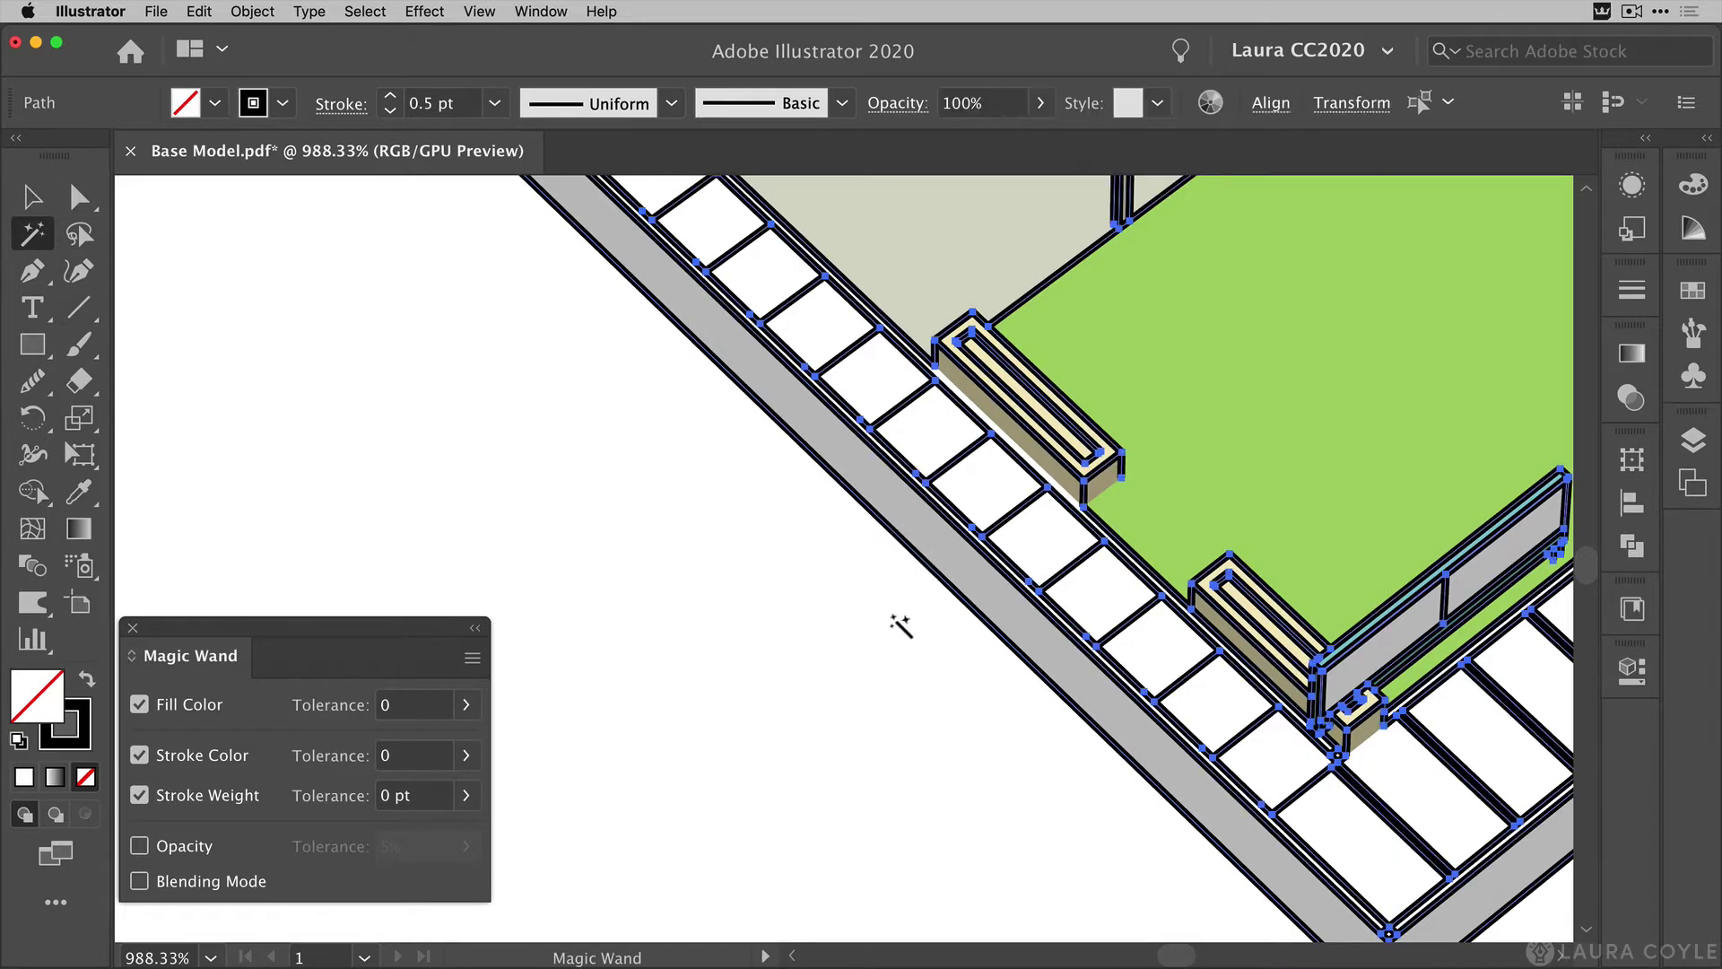
Set the selected outlines' stroke weight to 0.25 pt with the whole model in view.
key(super+1)
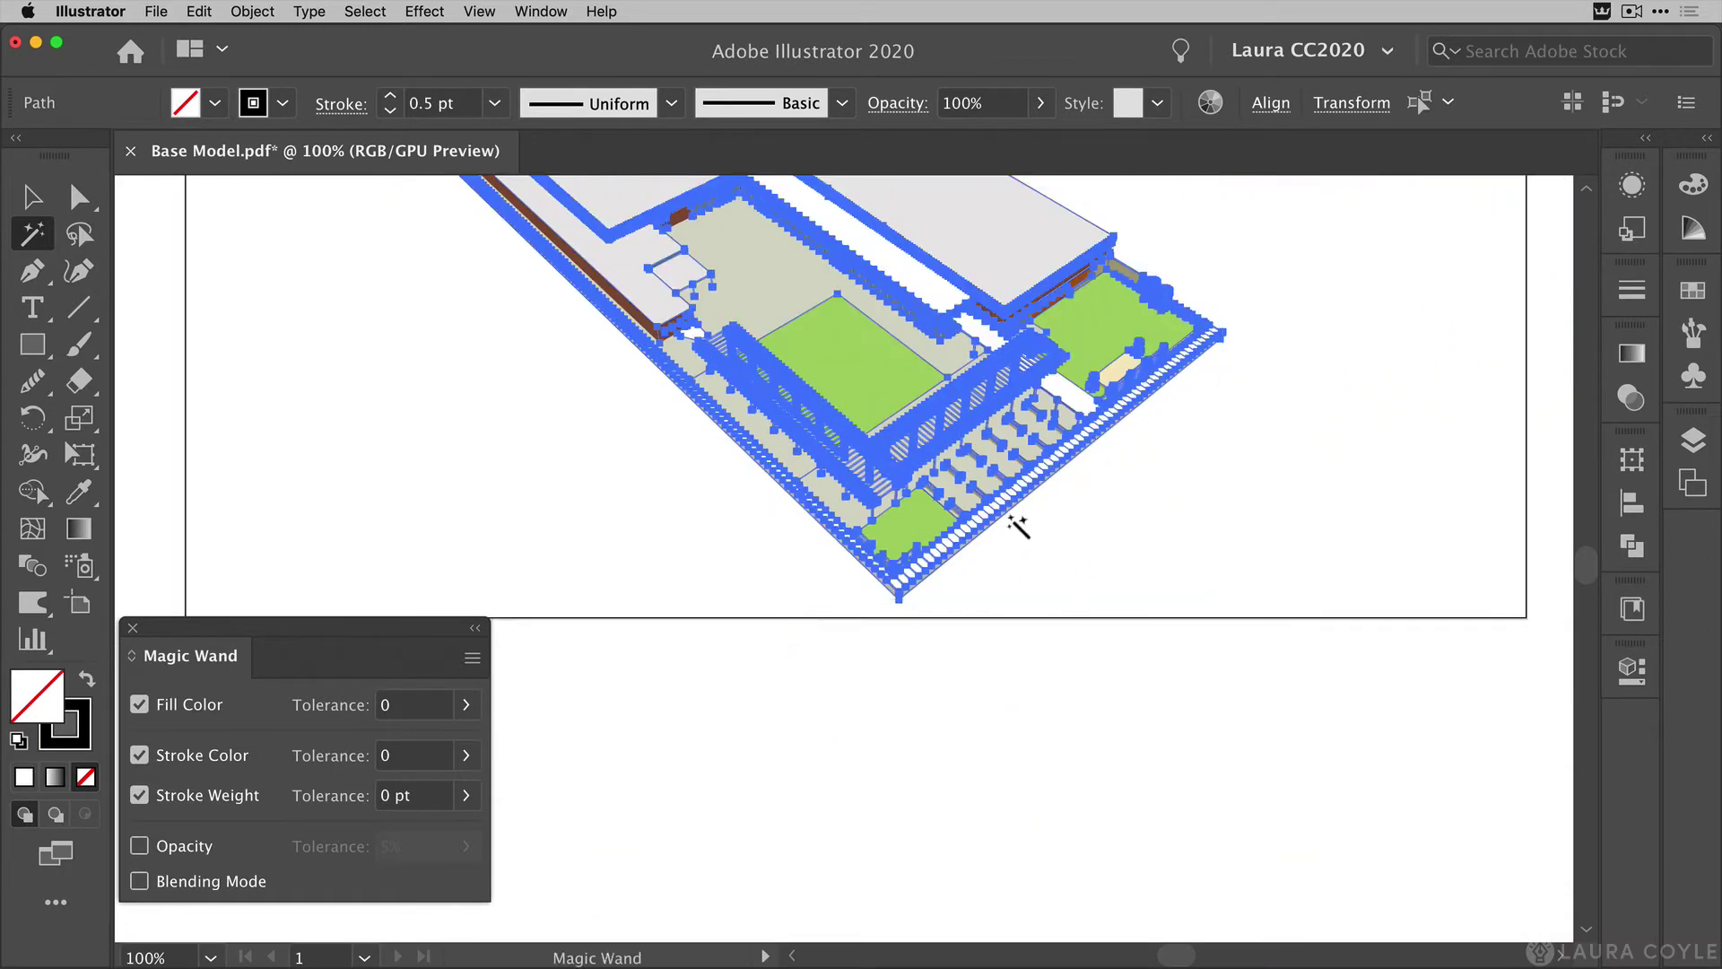
drag(523, 339, 598, 624)
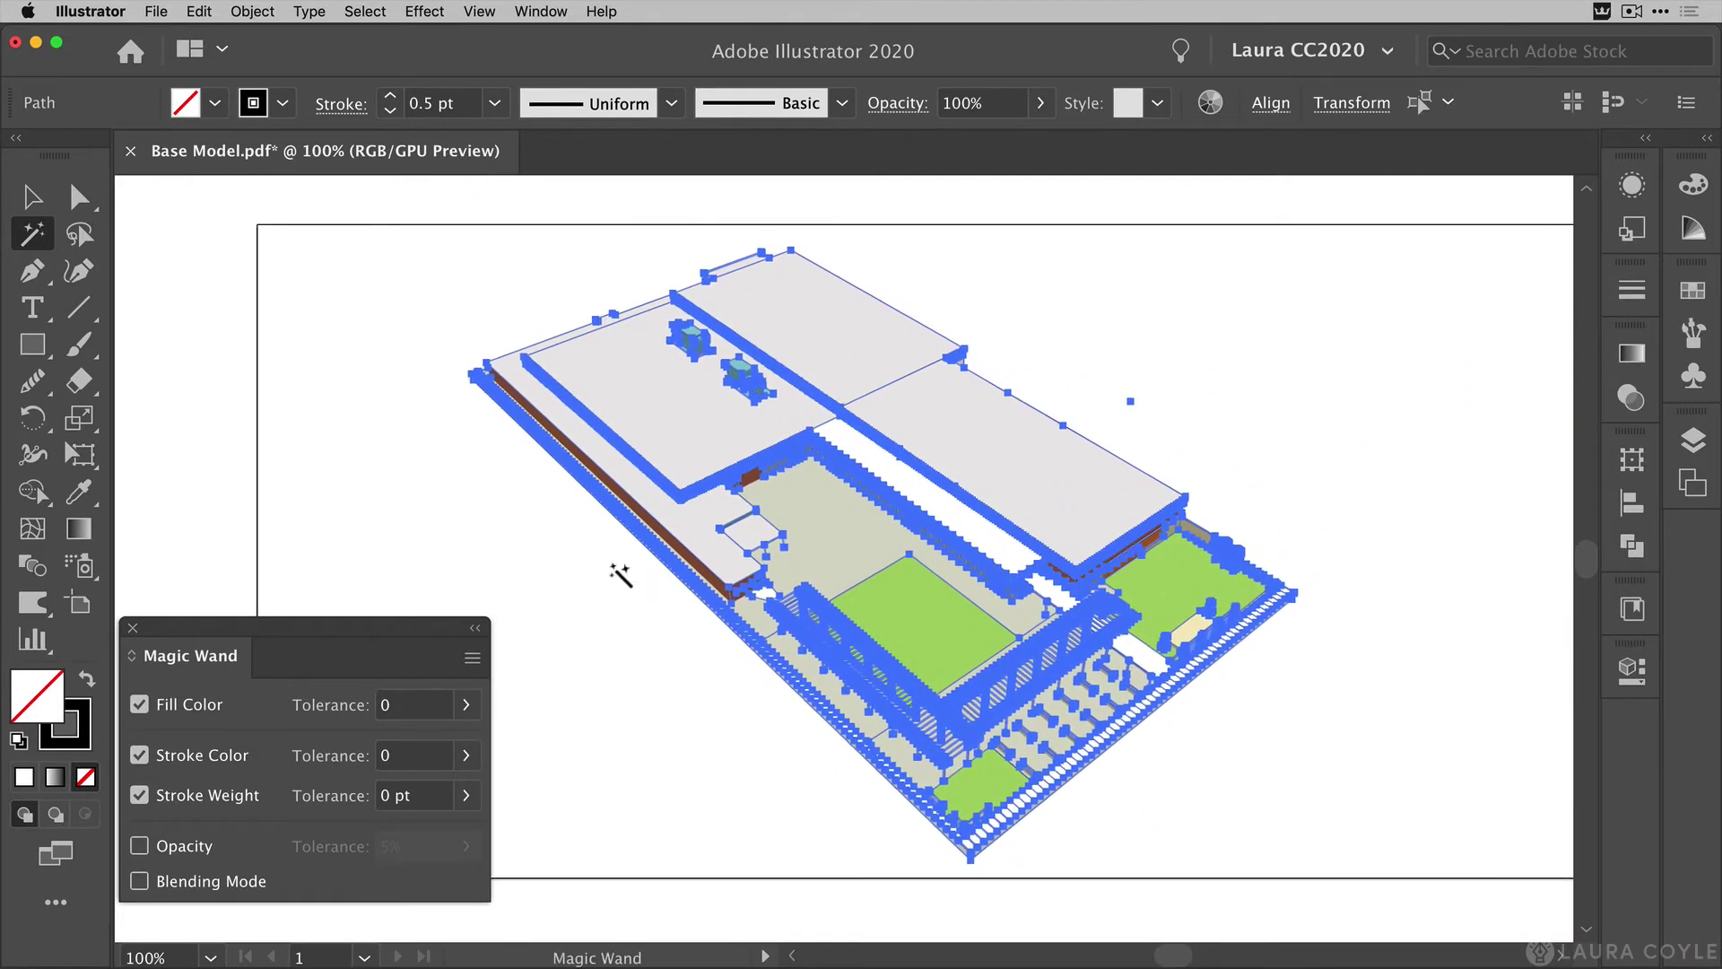
click(496, 104)
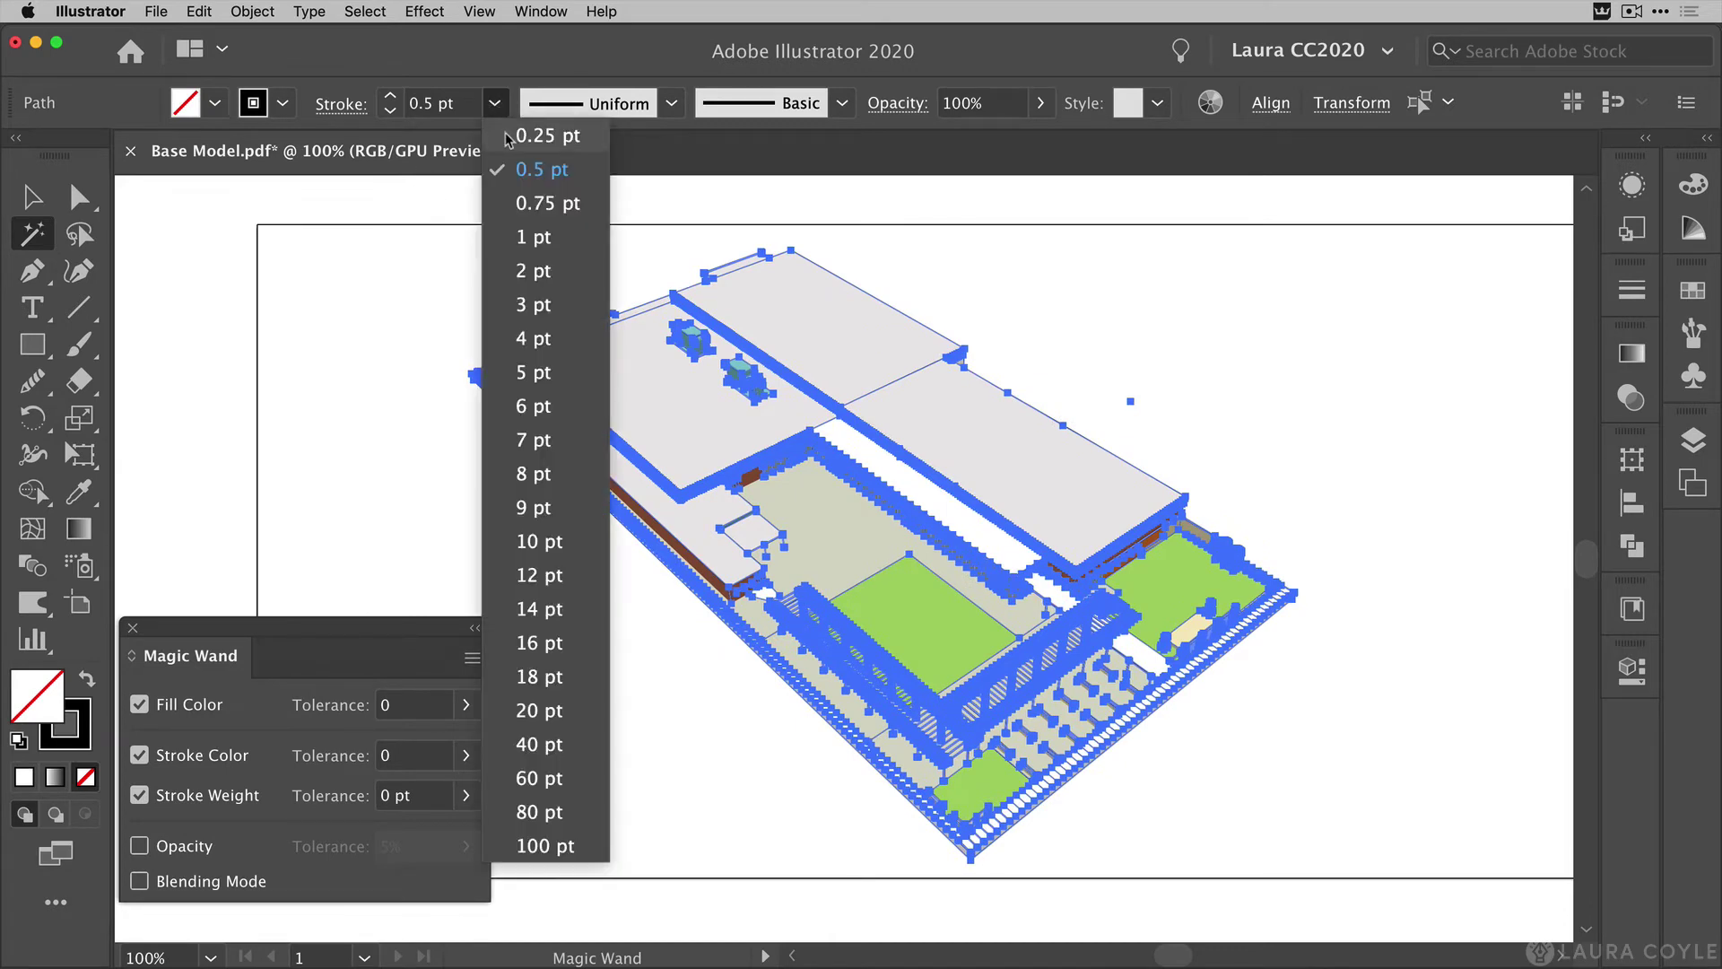
click(507, 138)
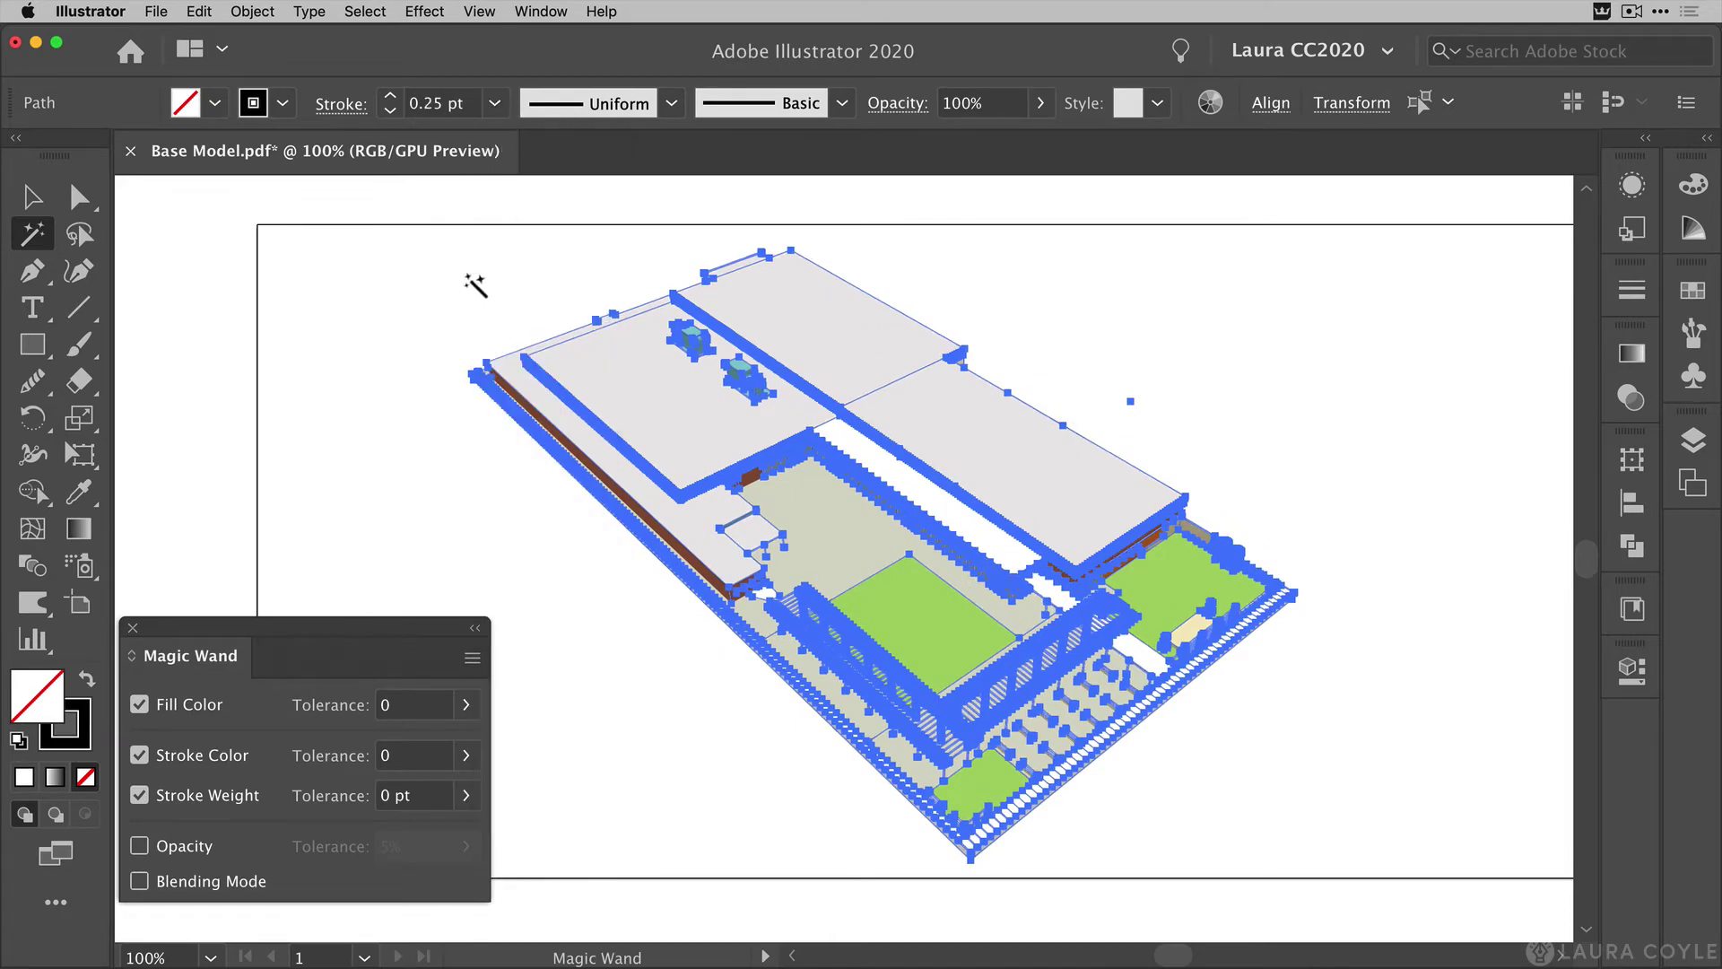
Deselect and zoom into the beige planter boxes beside the lower lawn.
super+click(418, 332)
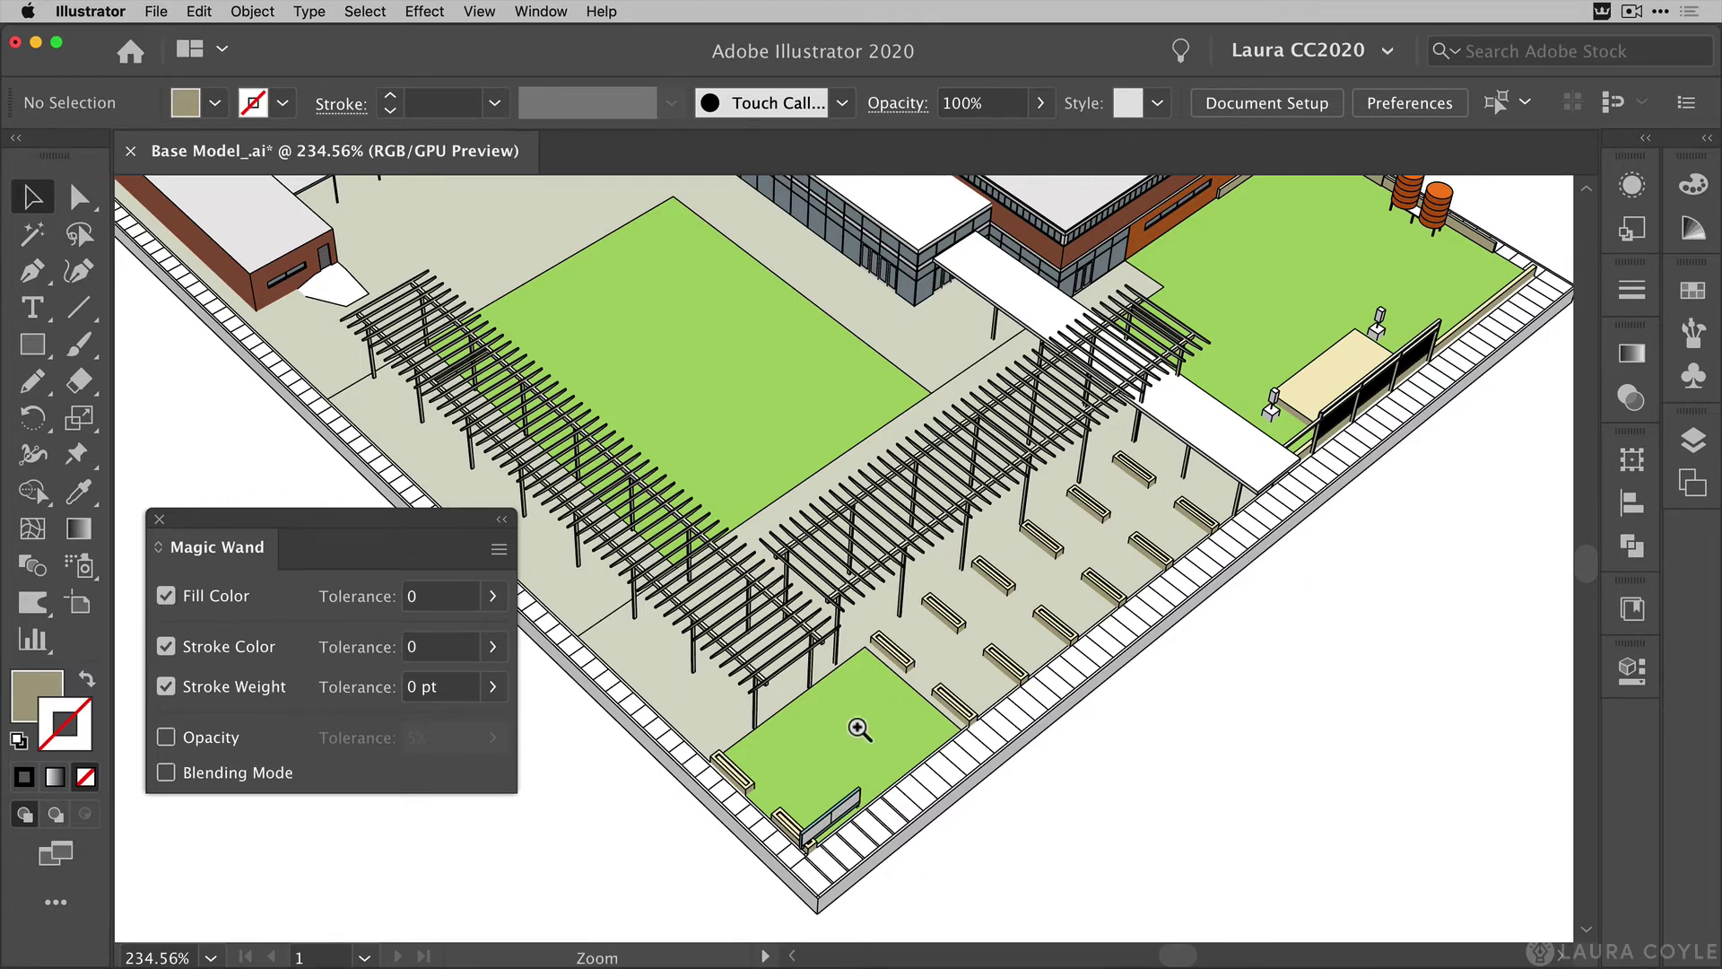
key(super+space)
click(866, 720)
drag(866, 720, 1268, 511)
drag(1245, 427, 1086, 610)
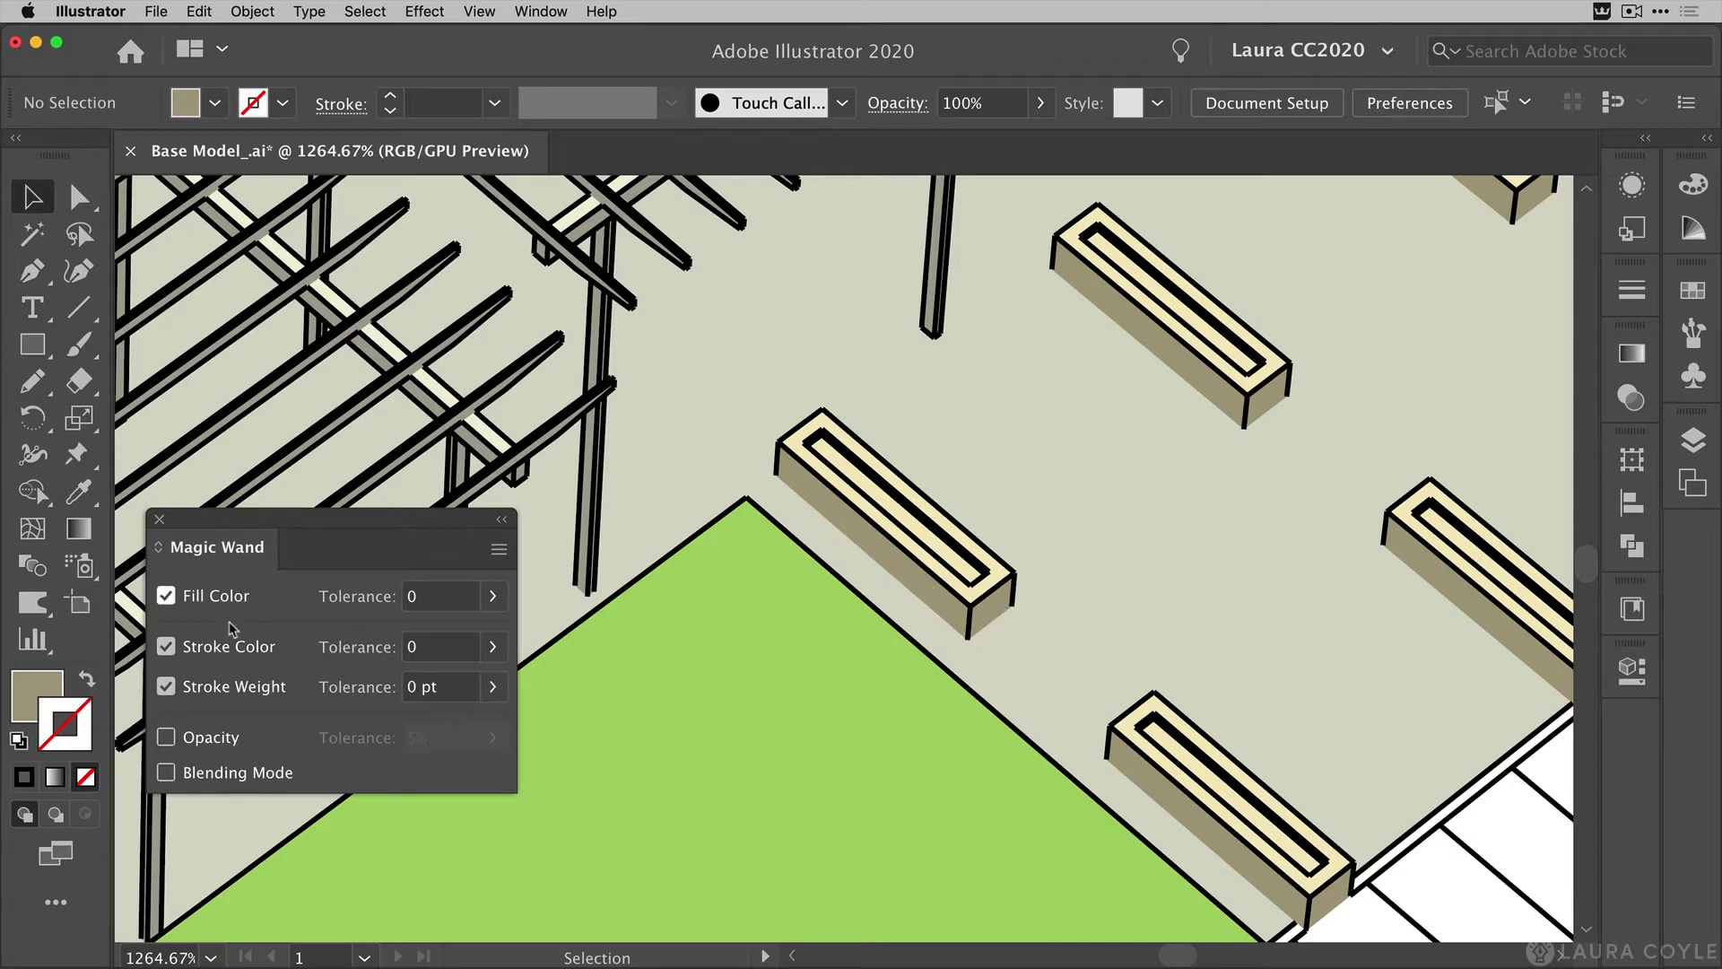
Set the Magic Wand to match fill colour only, then select all planter tan sides and cream tops.
click(166, 647)
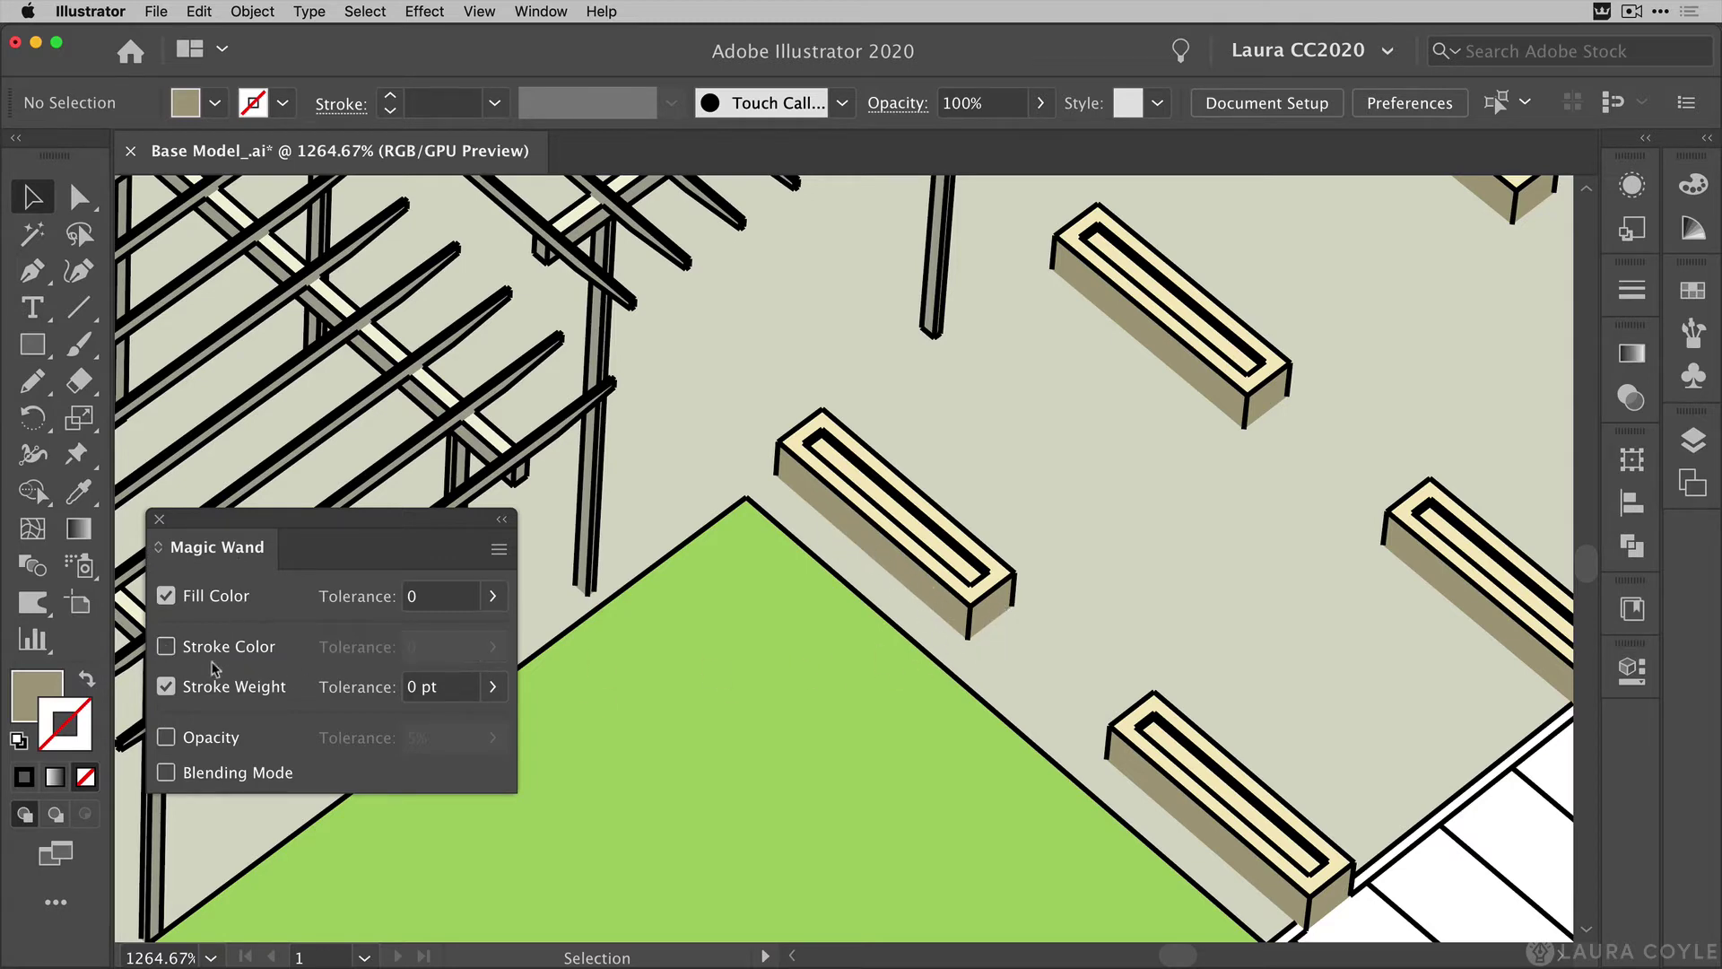
click(166, 687)
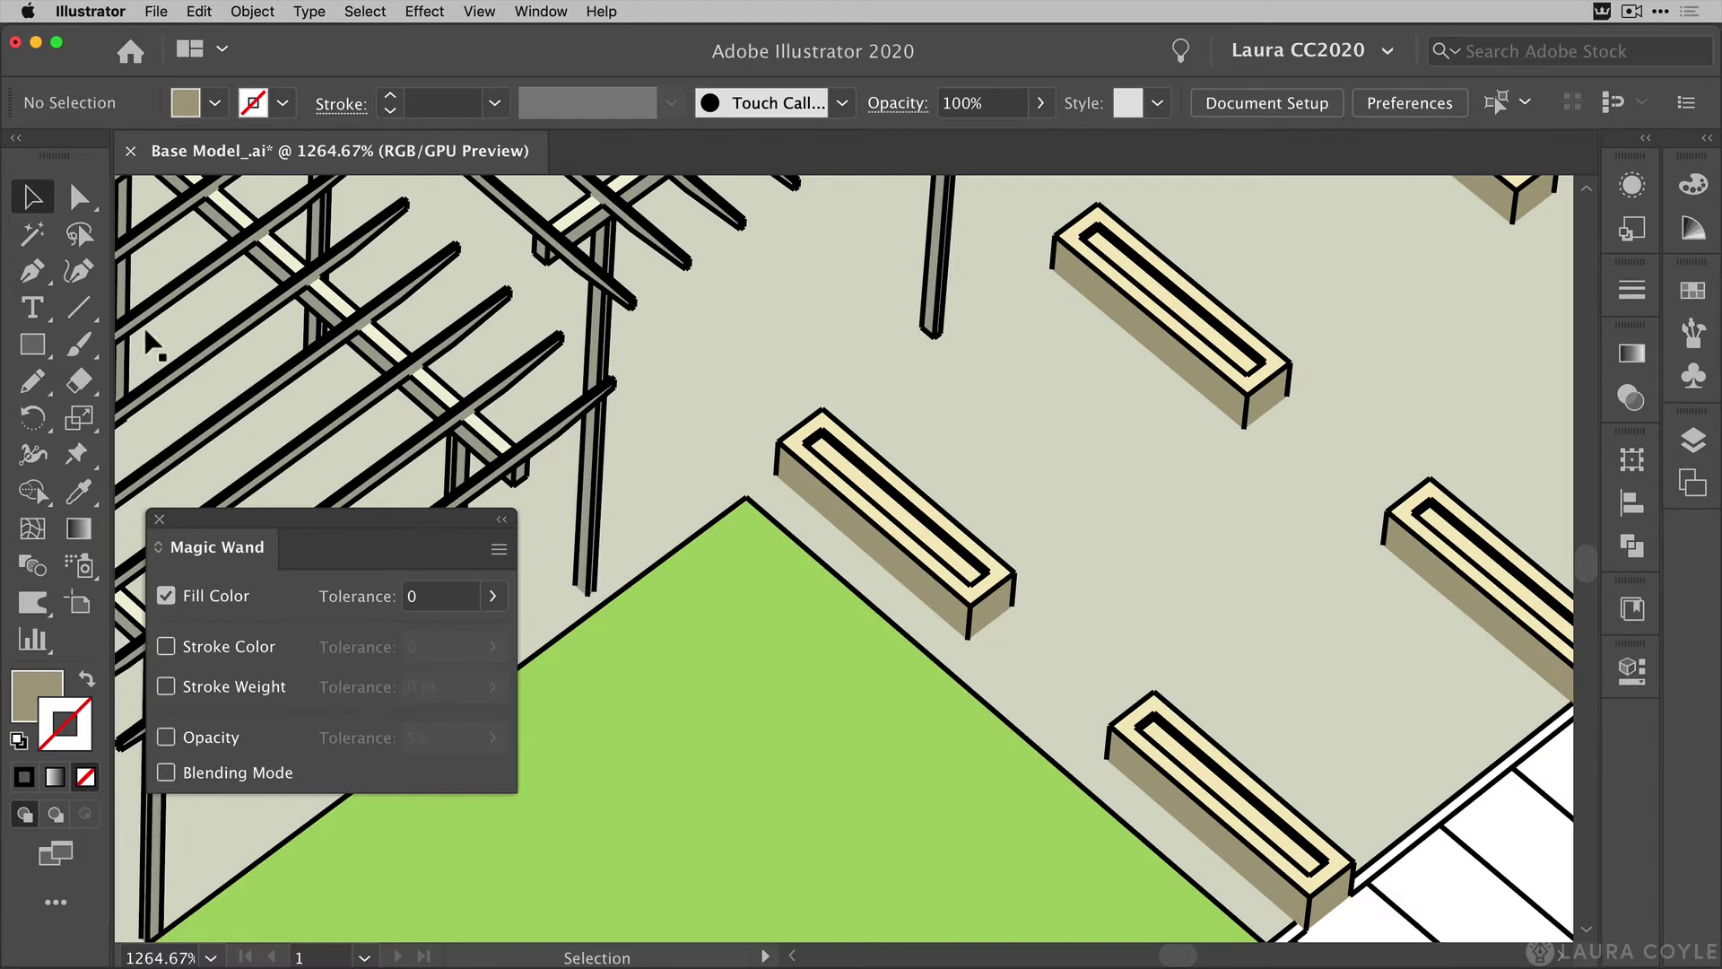
click(32, 234)
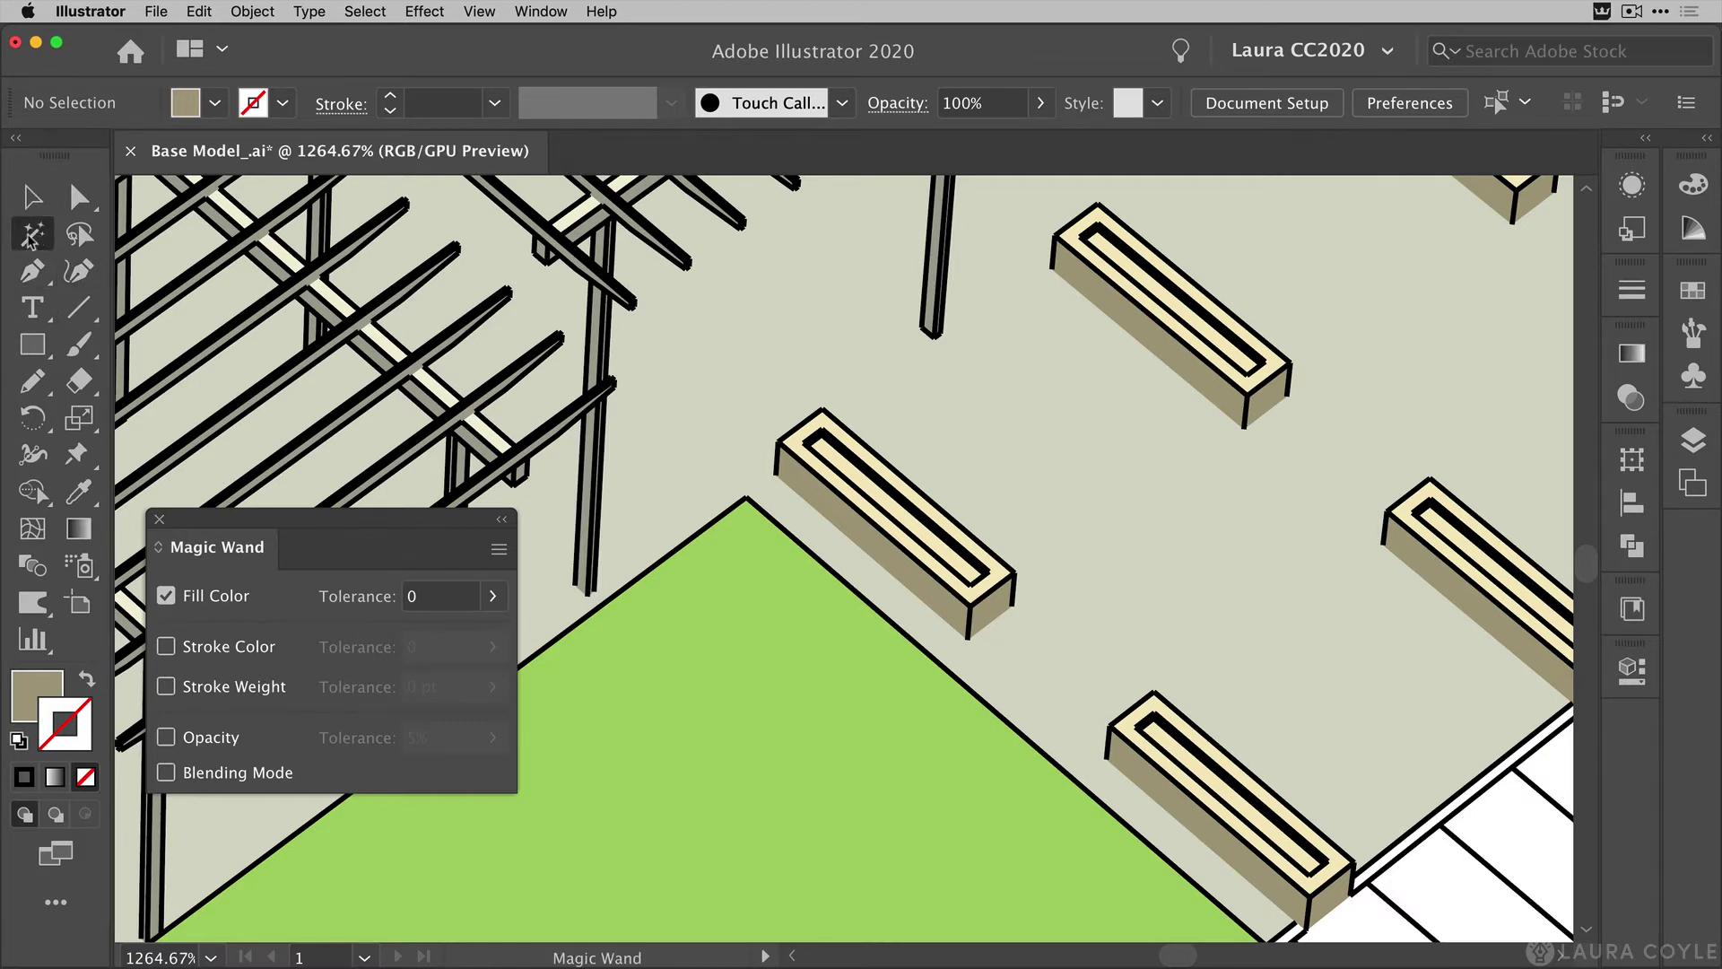
click(898, 565)
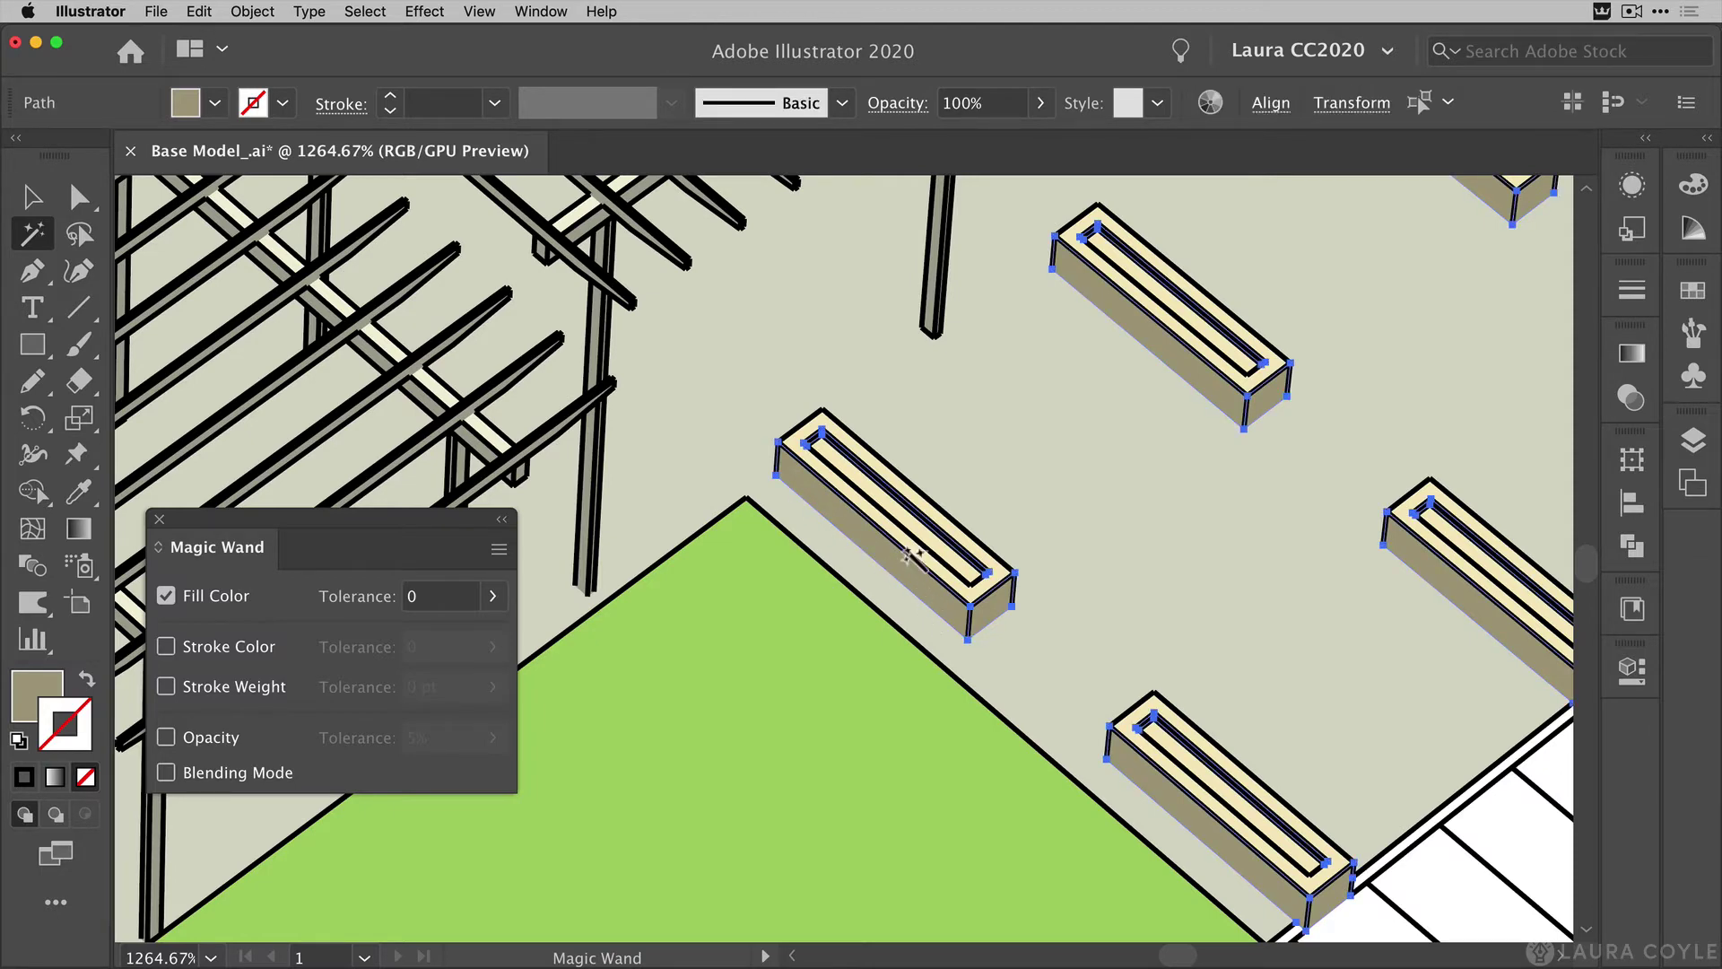
drag(906, 561, 1111, 471)
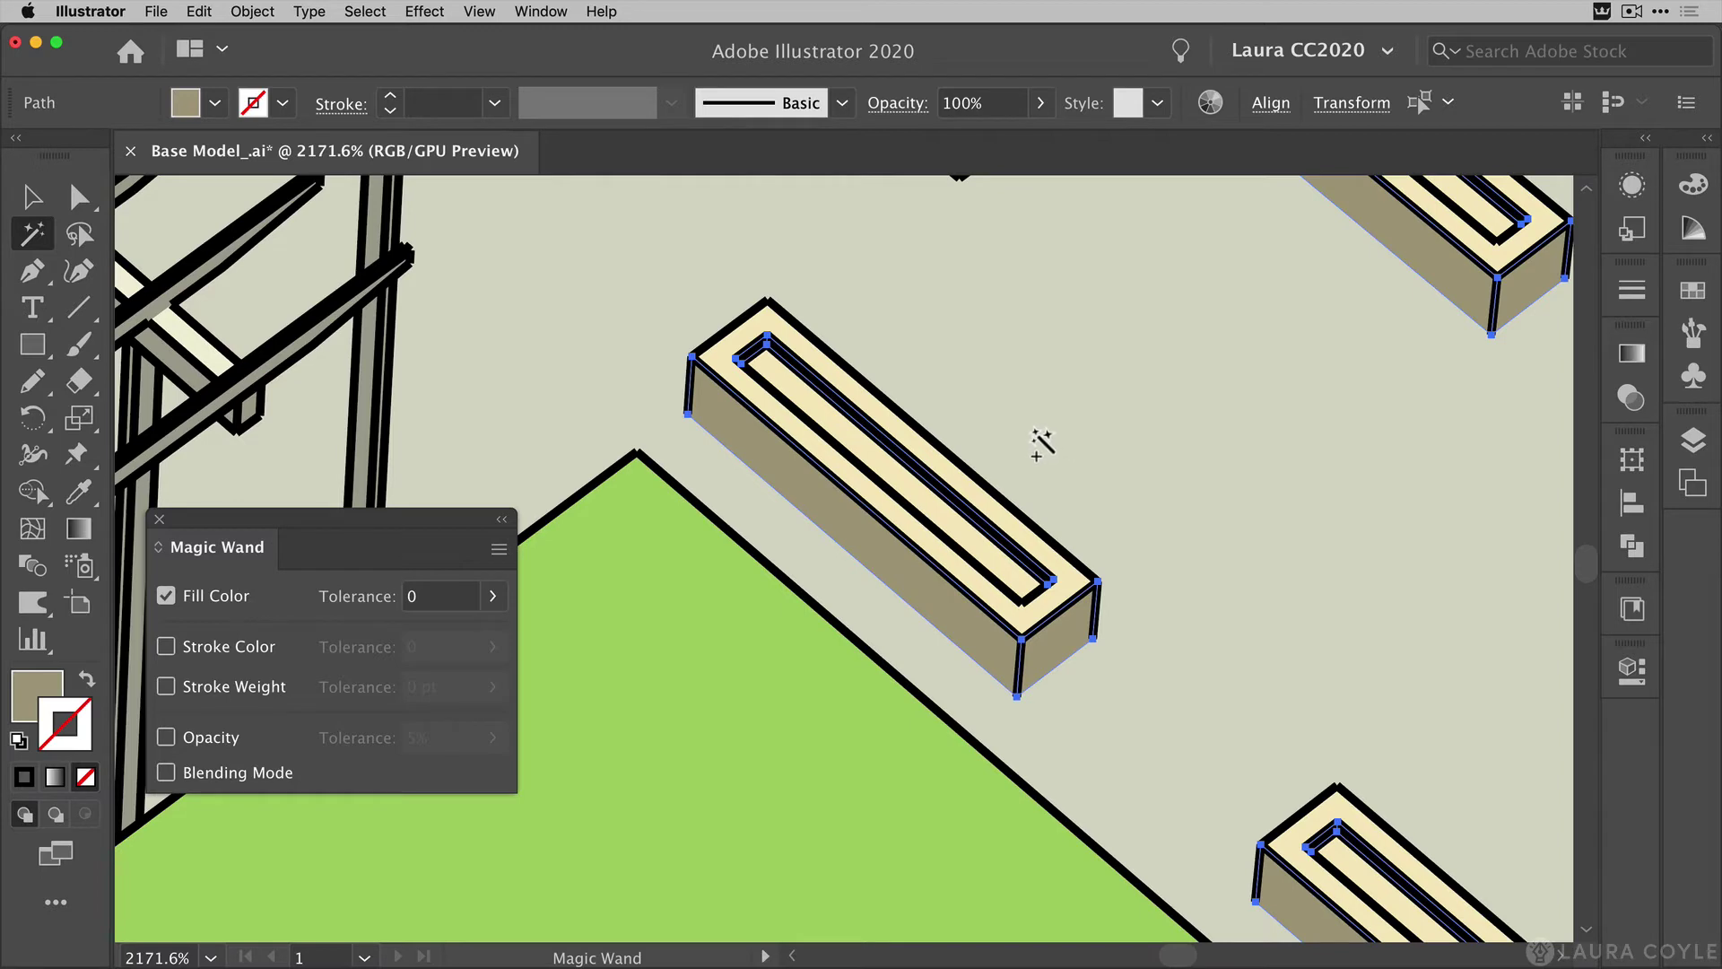
shift+click(1069, 581)
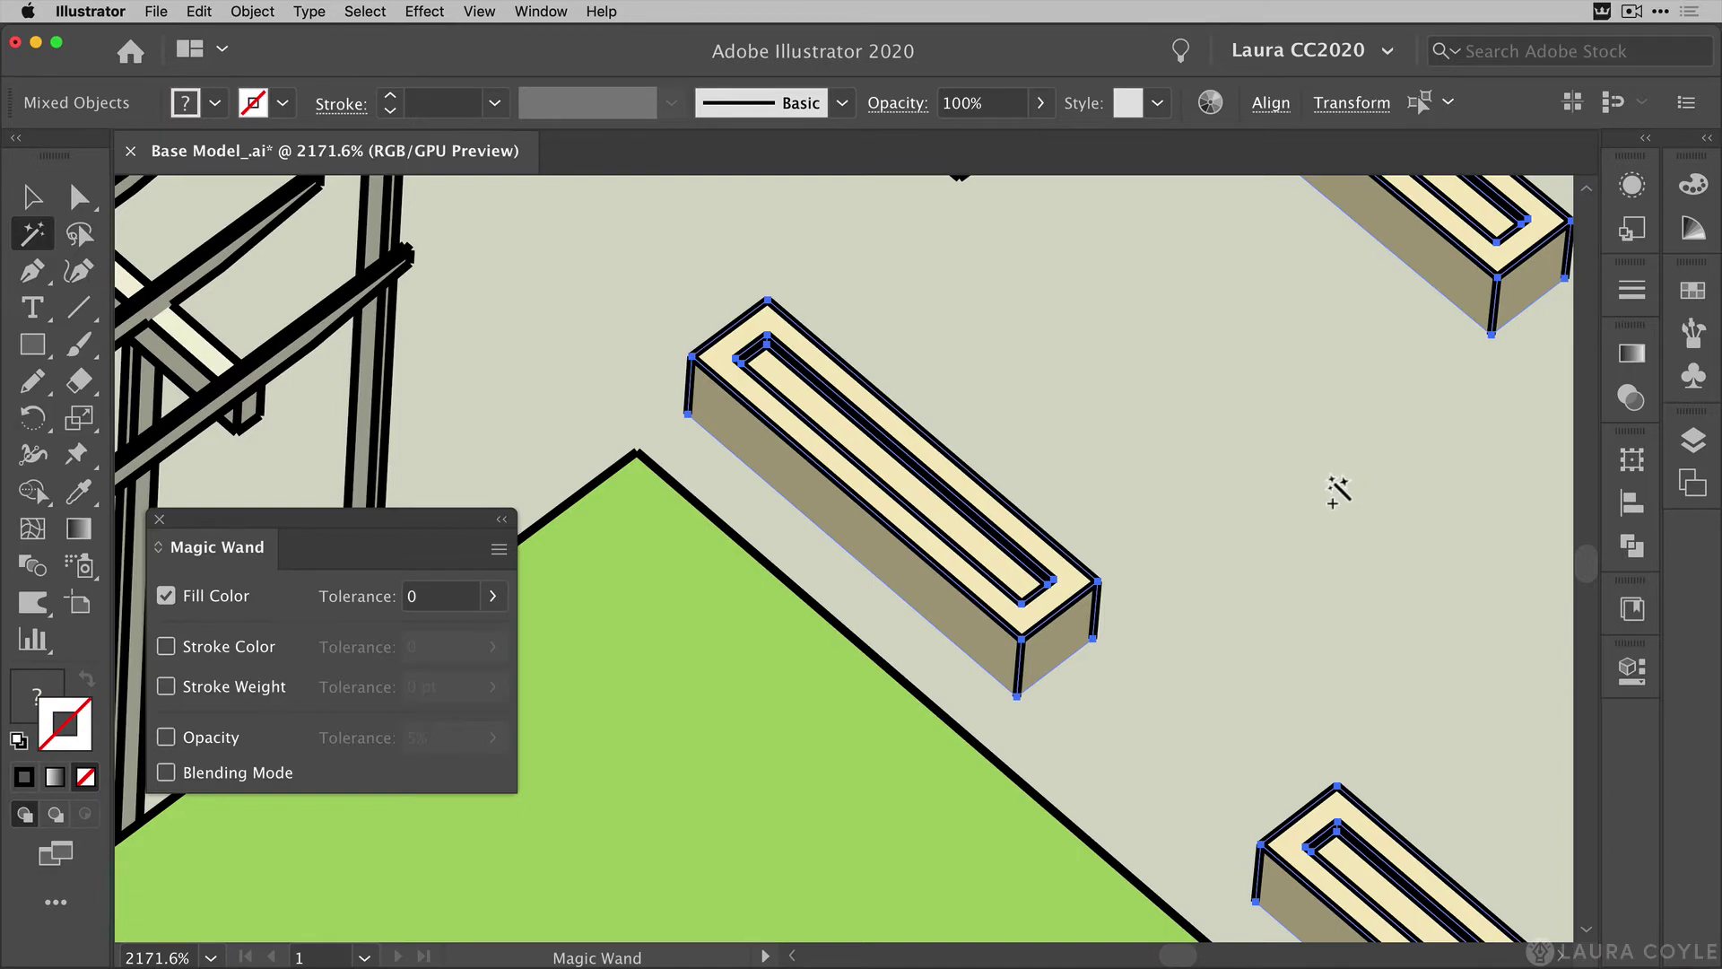
scroll(1195, 443, down, 10)
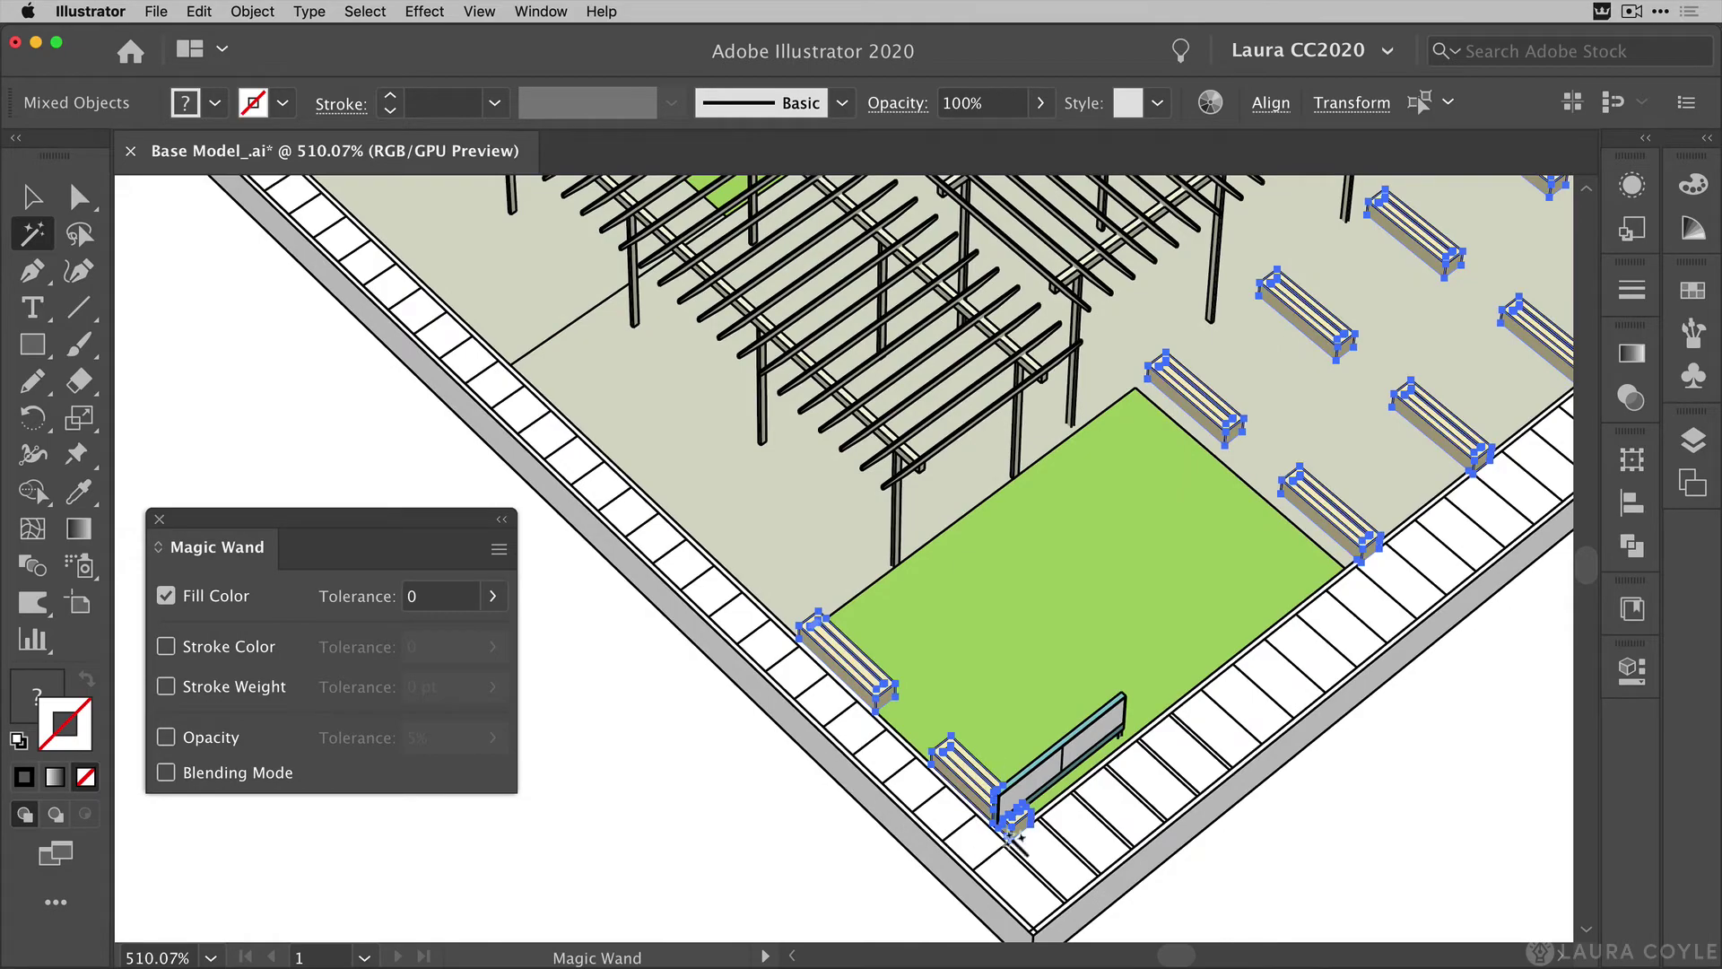
key(space)
drag(1249, 464, 761, 784)
drag(1155, 488, 800, 835)
scroll(1236, 575, down, 3)
scroll(1236, 575, down, 1)
drag(1323, 490, 1059, 730)
drag(1237, 654, 1234, 601)
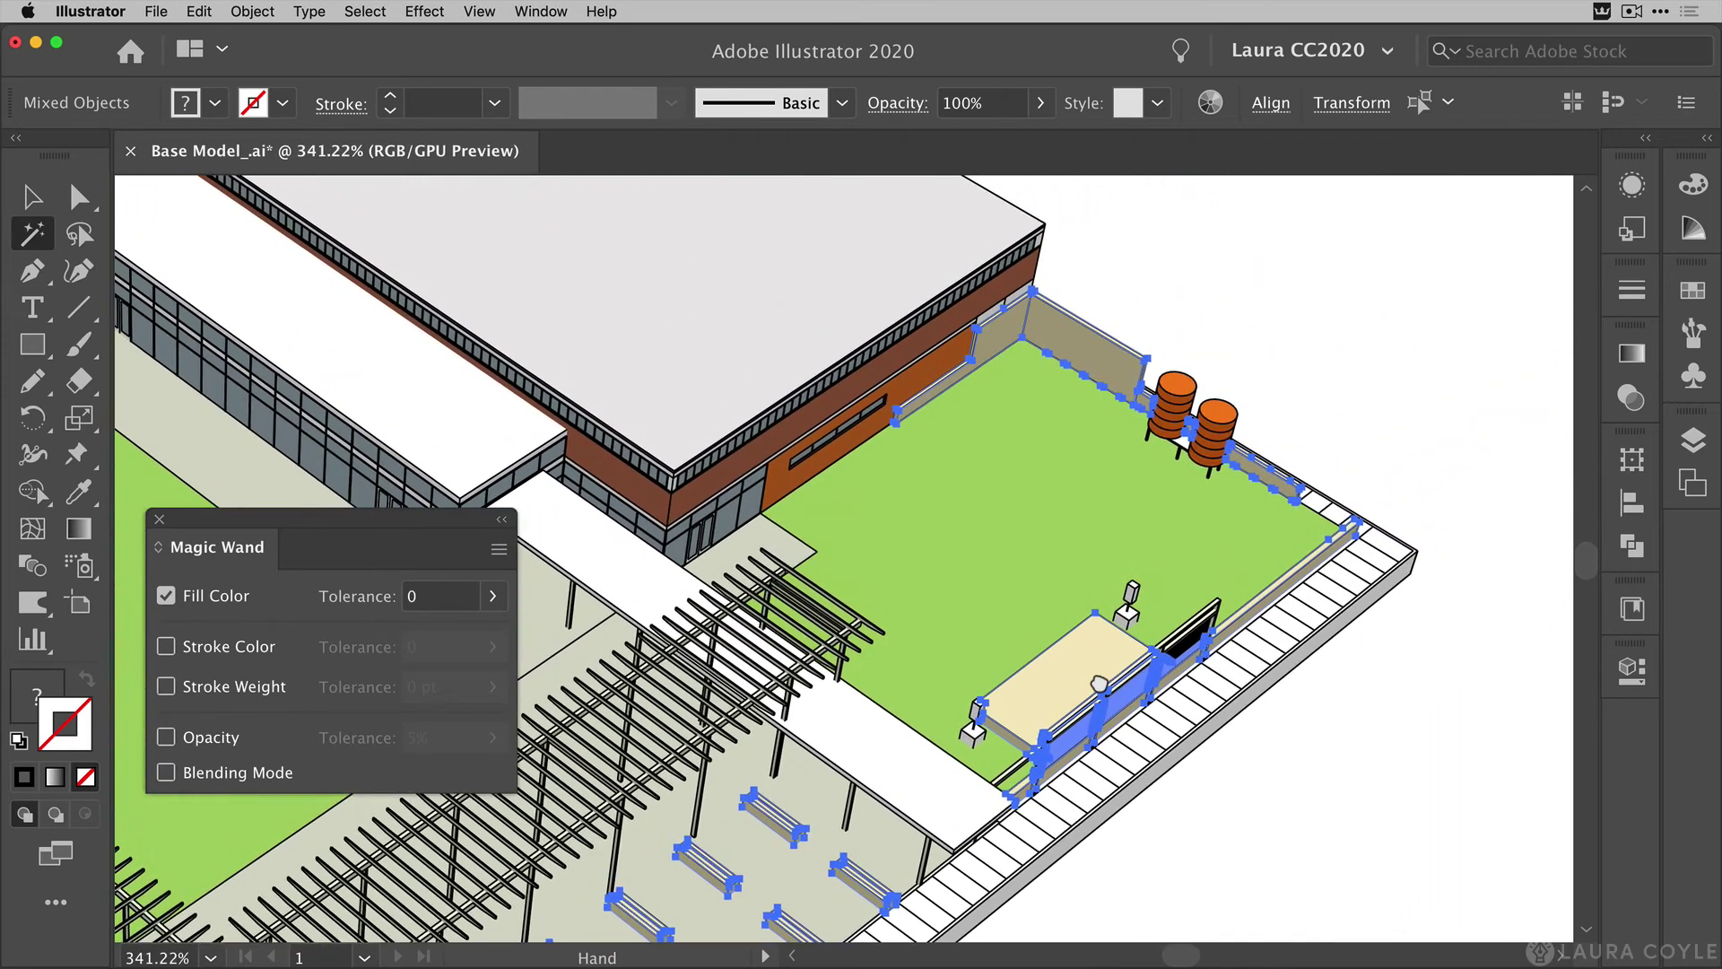
Alt-lasso the rooftop railings out of the selection, then pan back to the plaza planters.
click(85, 235)
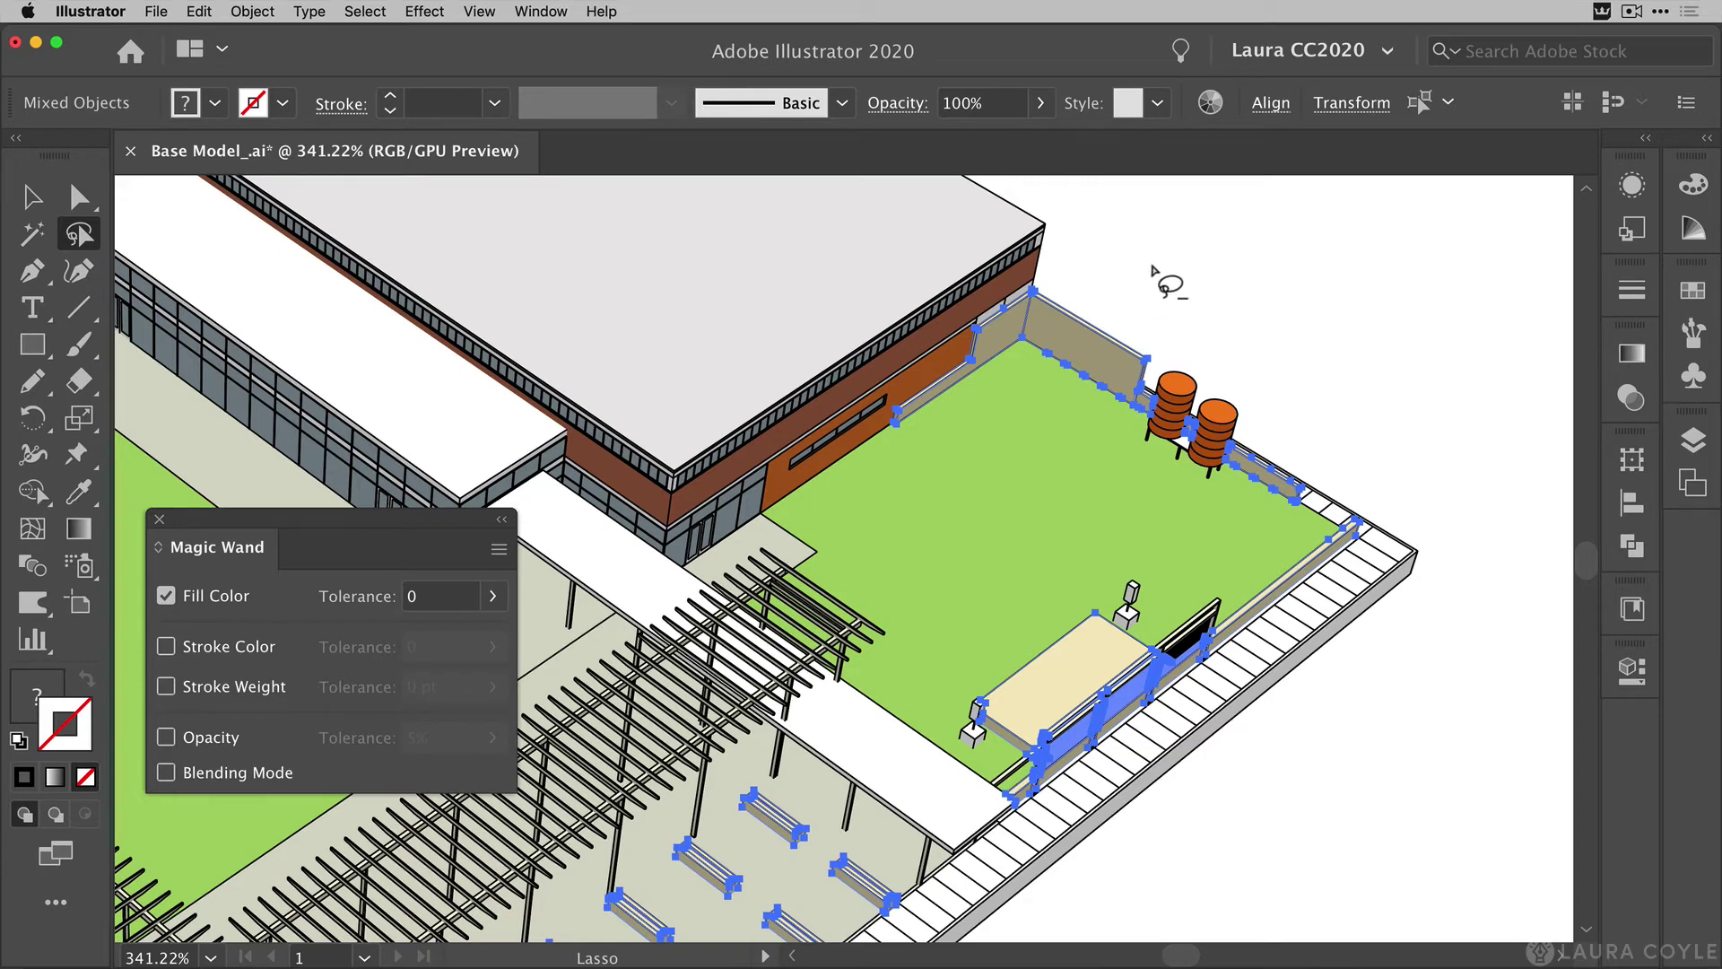
mouse_move(1148, 265)
mouse_down()
mouse_move(960, 314)
mouse_move(898, 352)
mouse_move(873, 401)
mouse_move(875, 477)
mouse_move(930, 606)
mouse_move(936, 710)
mouse_move(993, 801)
mouse_move(1061, 835)
mouse_move(1235, 841)
mouse_move(1344, 750)
mouse_move(1414, 615)
mouse_move(1436, 509)
mouse_move(1371, 391)
mouse_move(1287, 318)
mouse_move(1098, 265)
mouse_up()
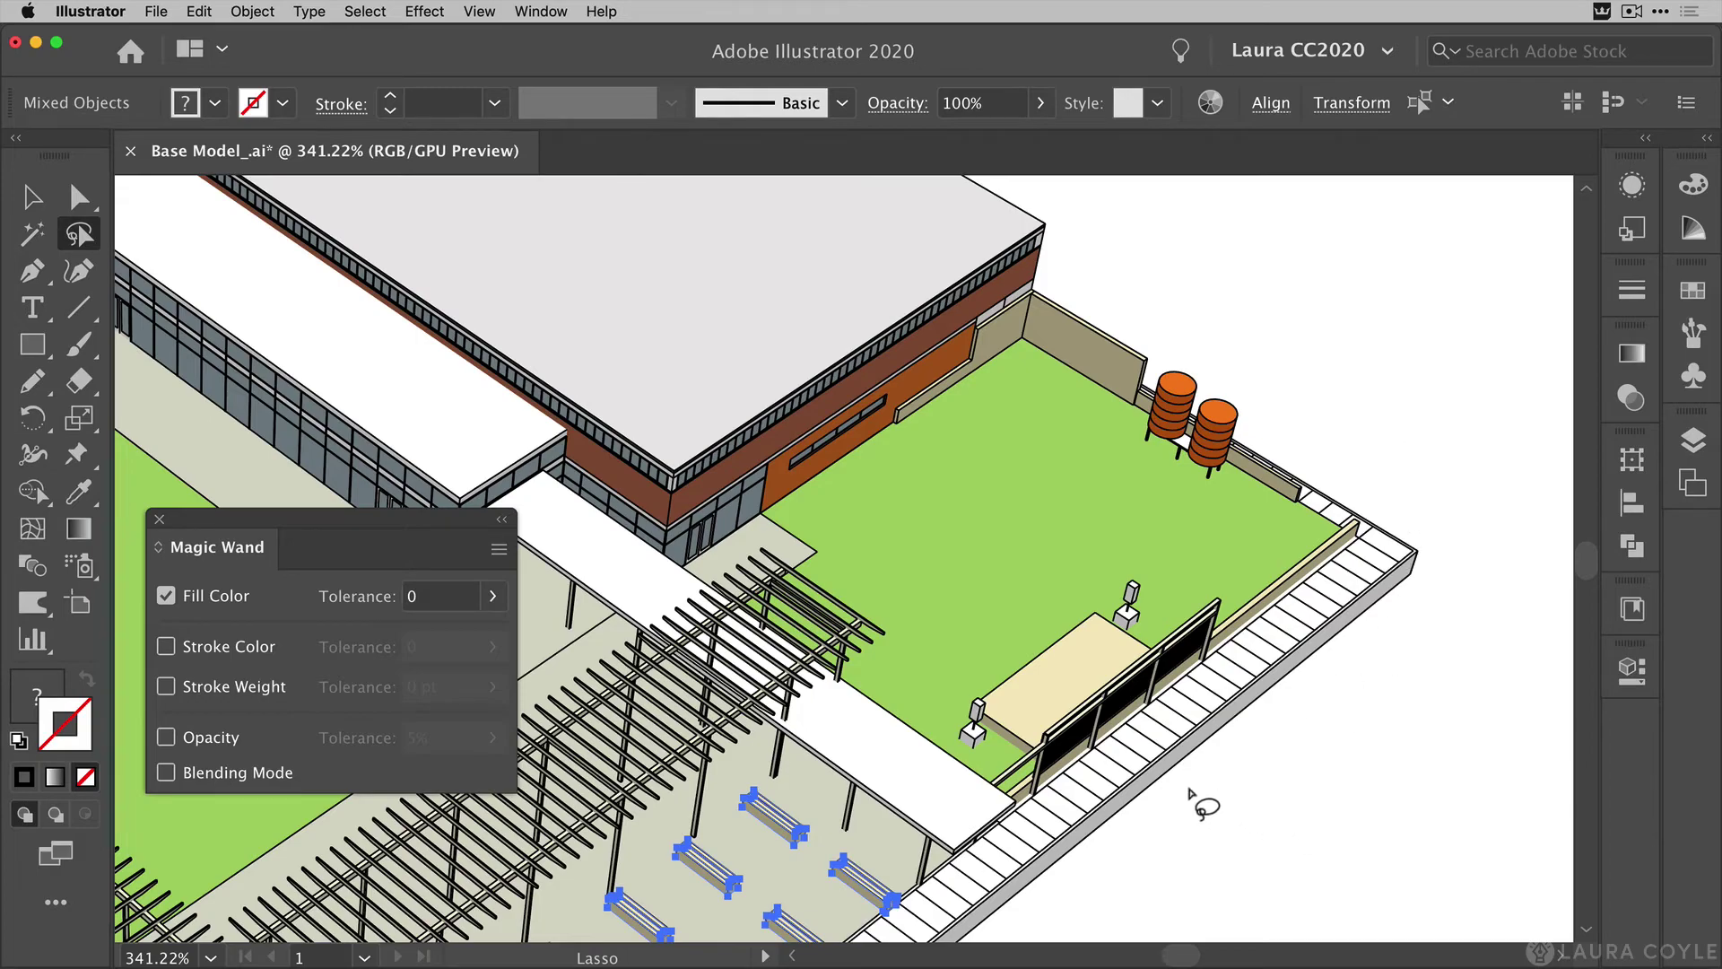
drag(824, 907, 1295, 380)
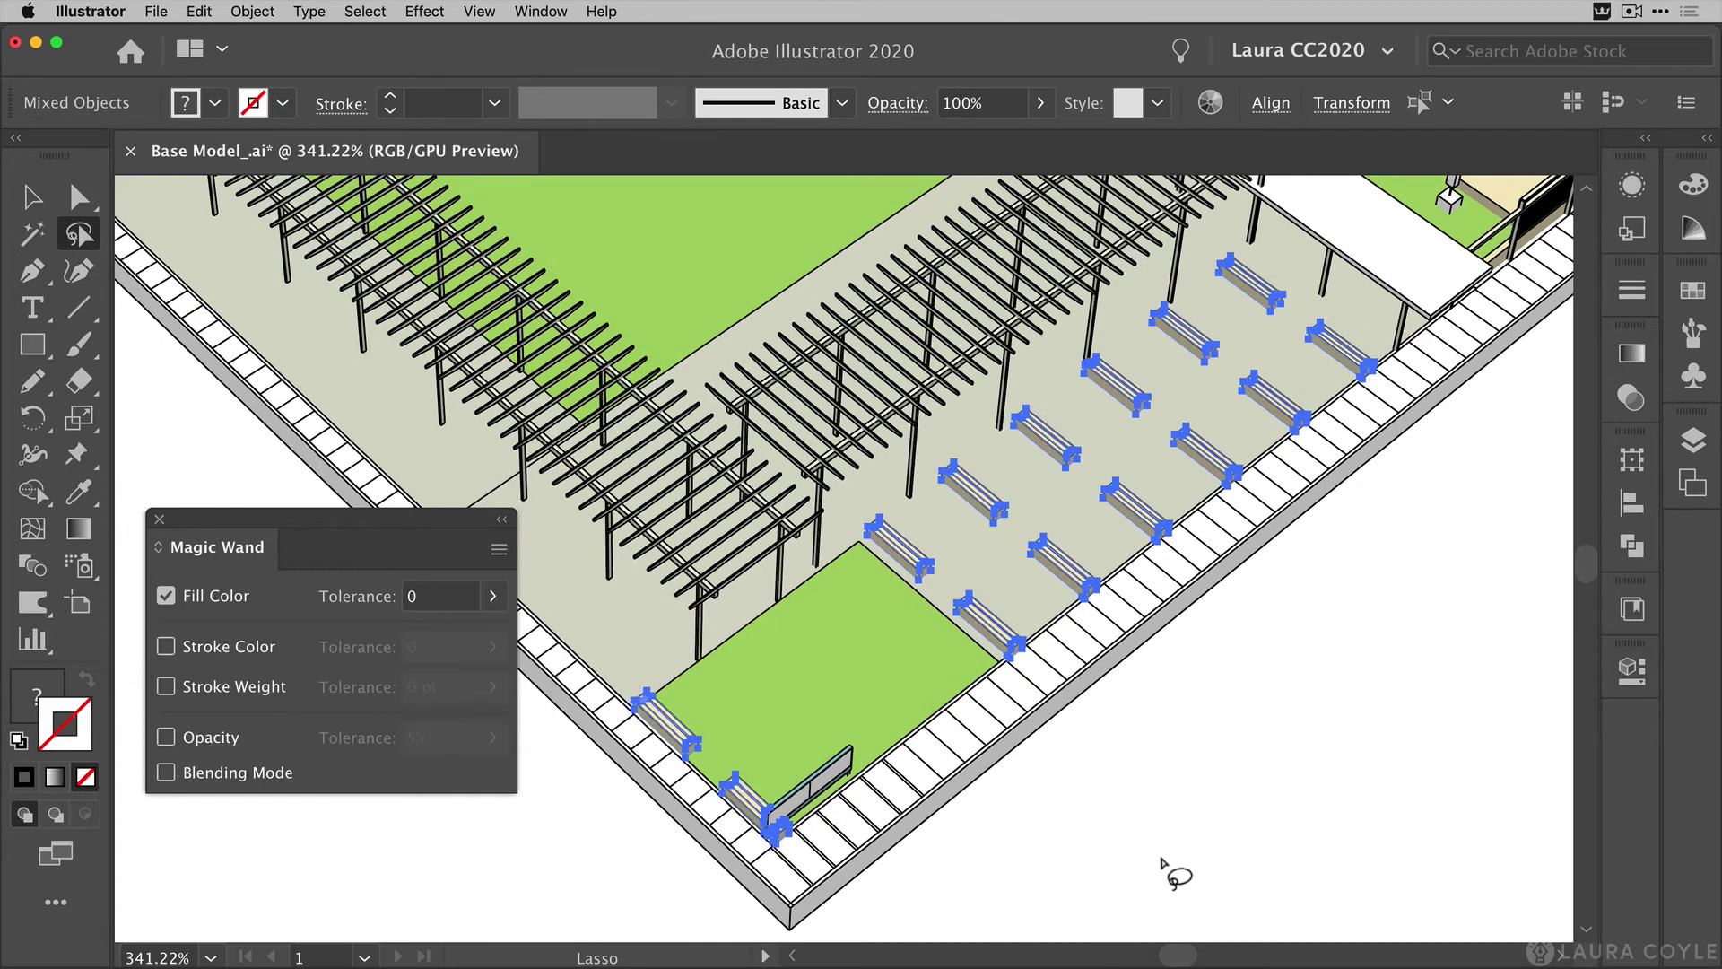
drag(1223, 753, 985, 790)
key(shift+Right)
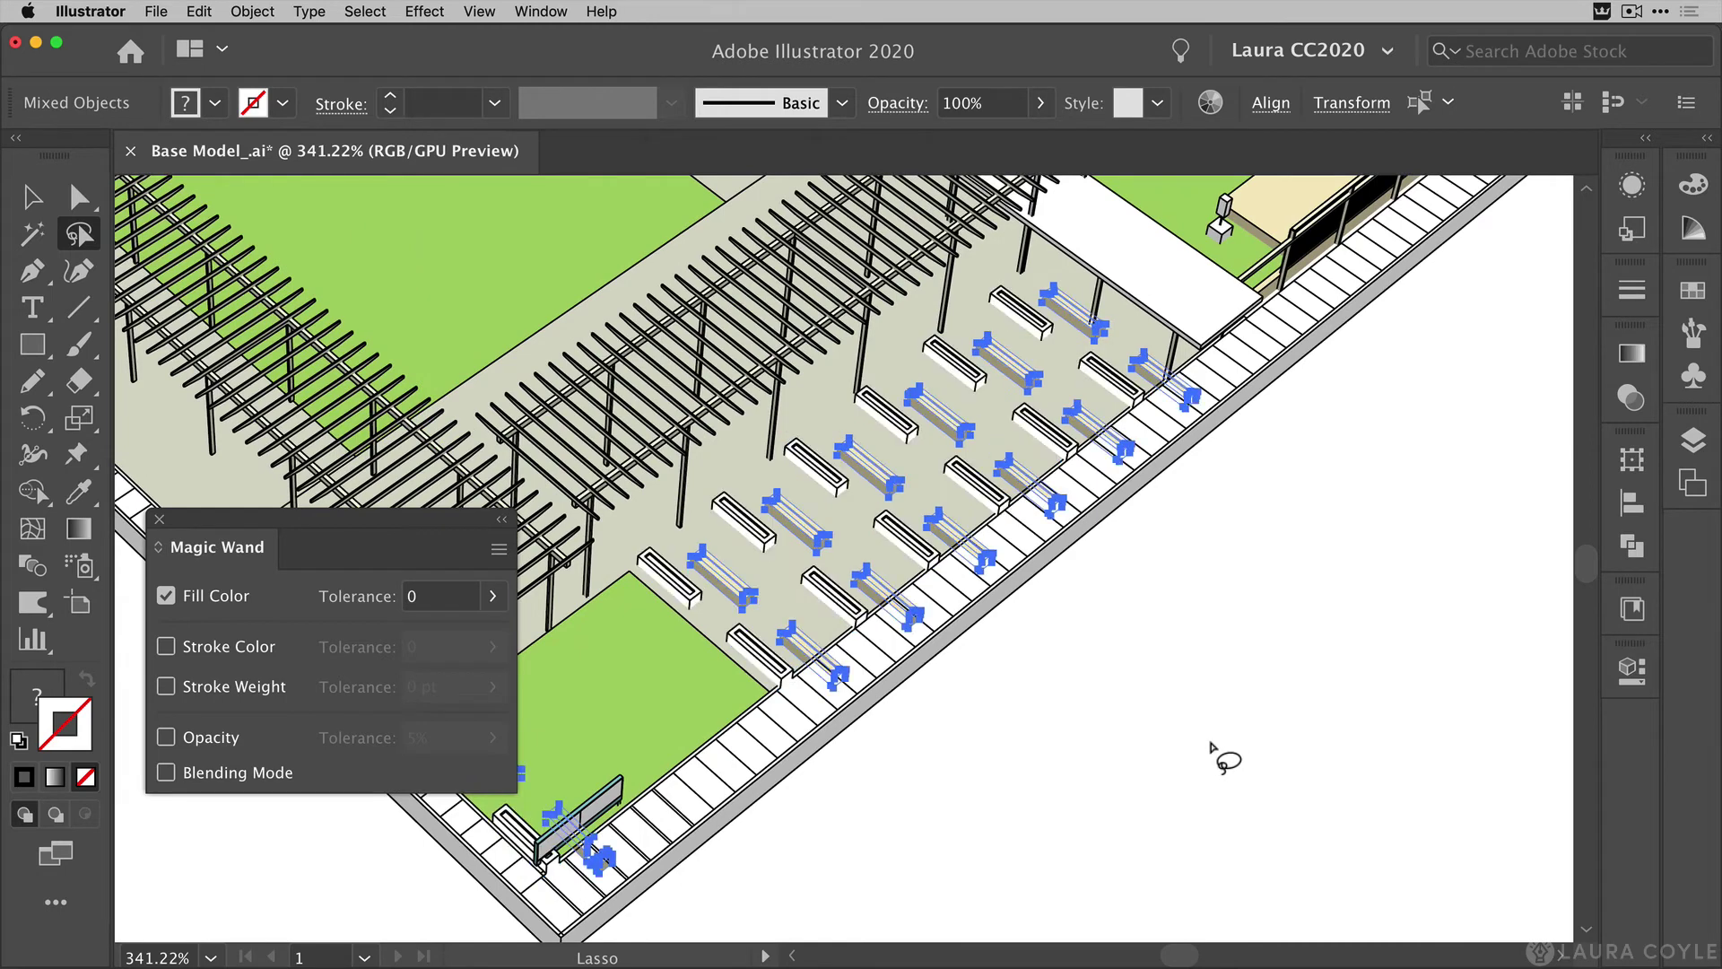
key(shift+Down)
key(shift+Down)
key(shift+Down)
key(shift+Down)
key(shift+Right)
key(shift+Right)
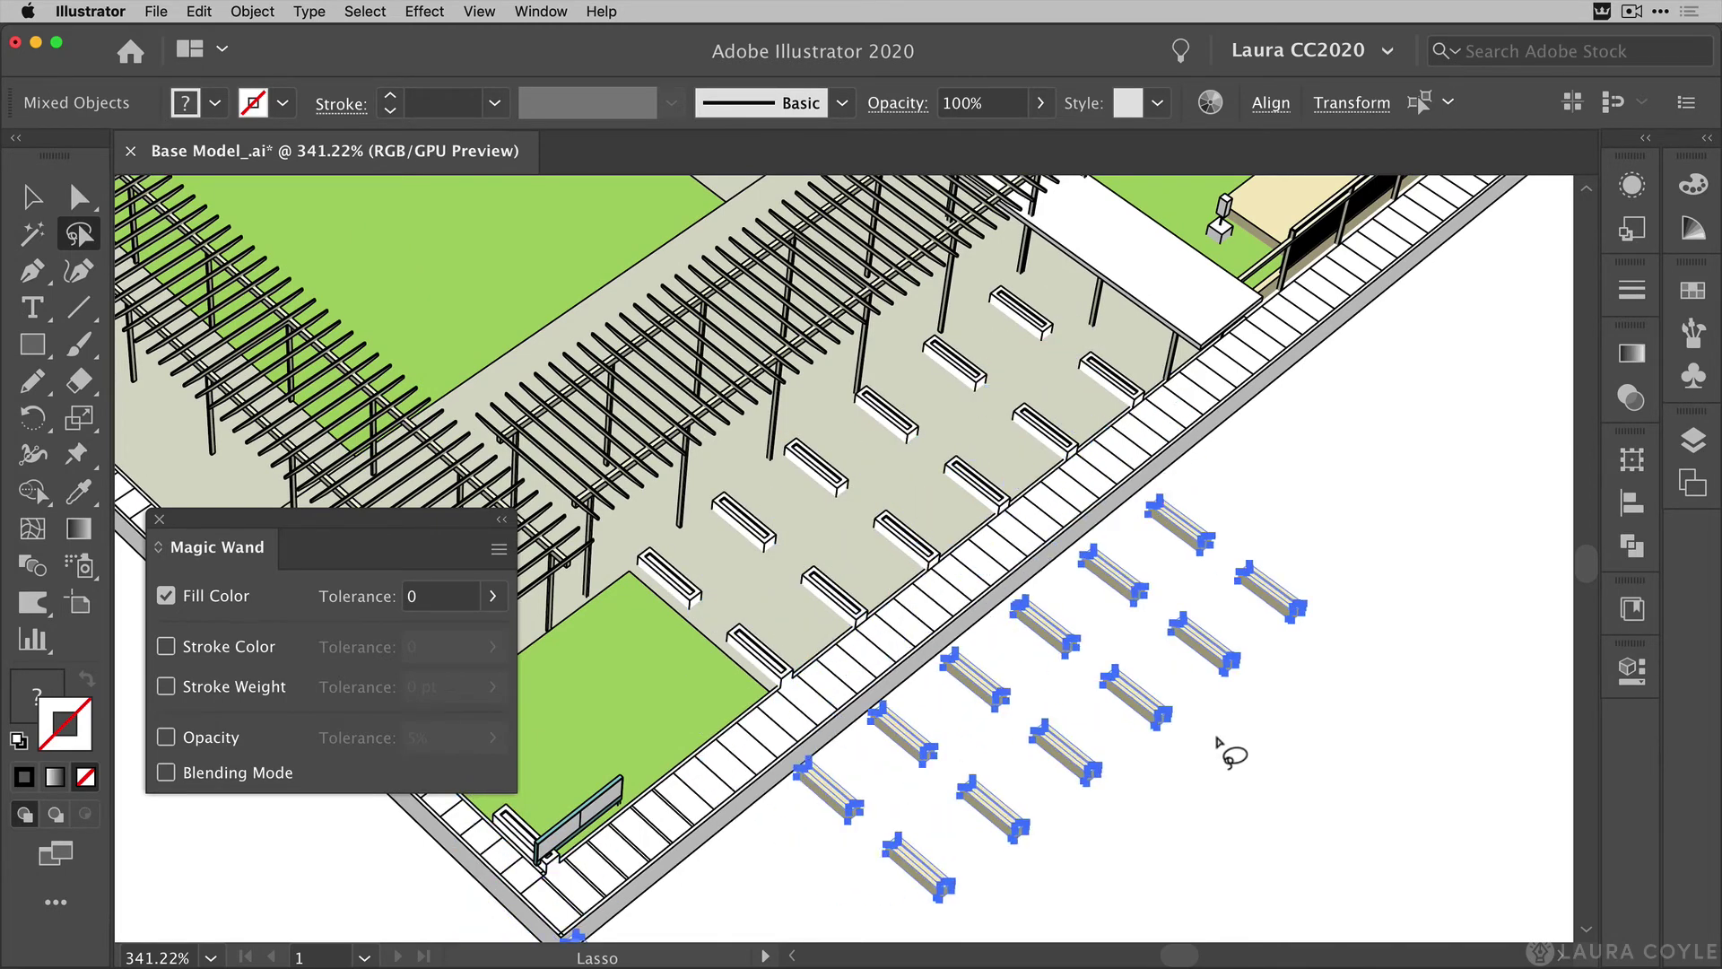
key(shift+Left)
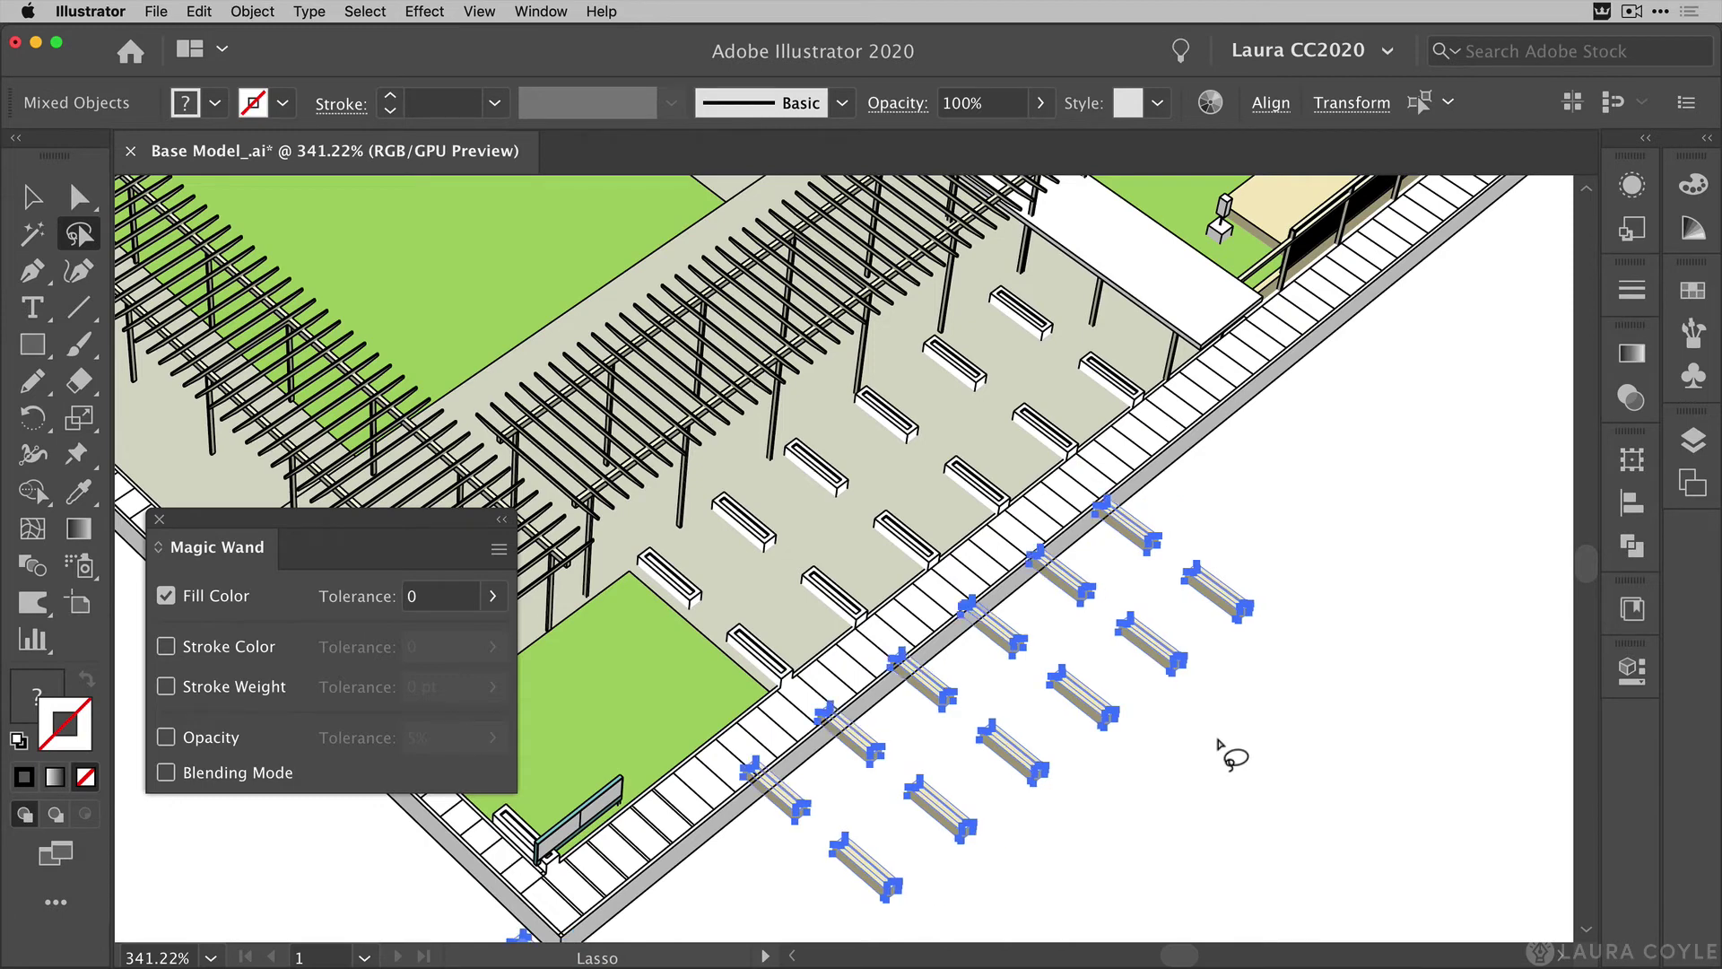
key(shift+Up)
key(shift+Up)
key(shift+Up)
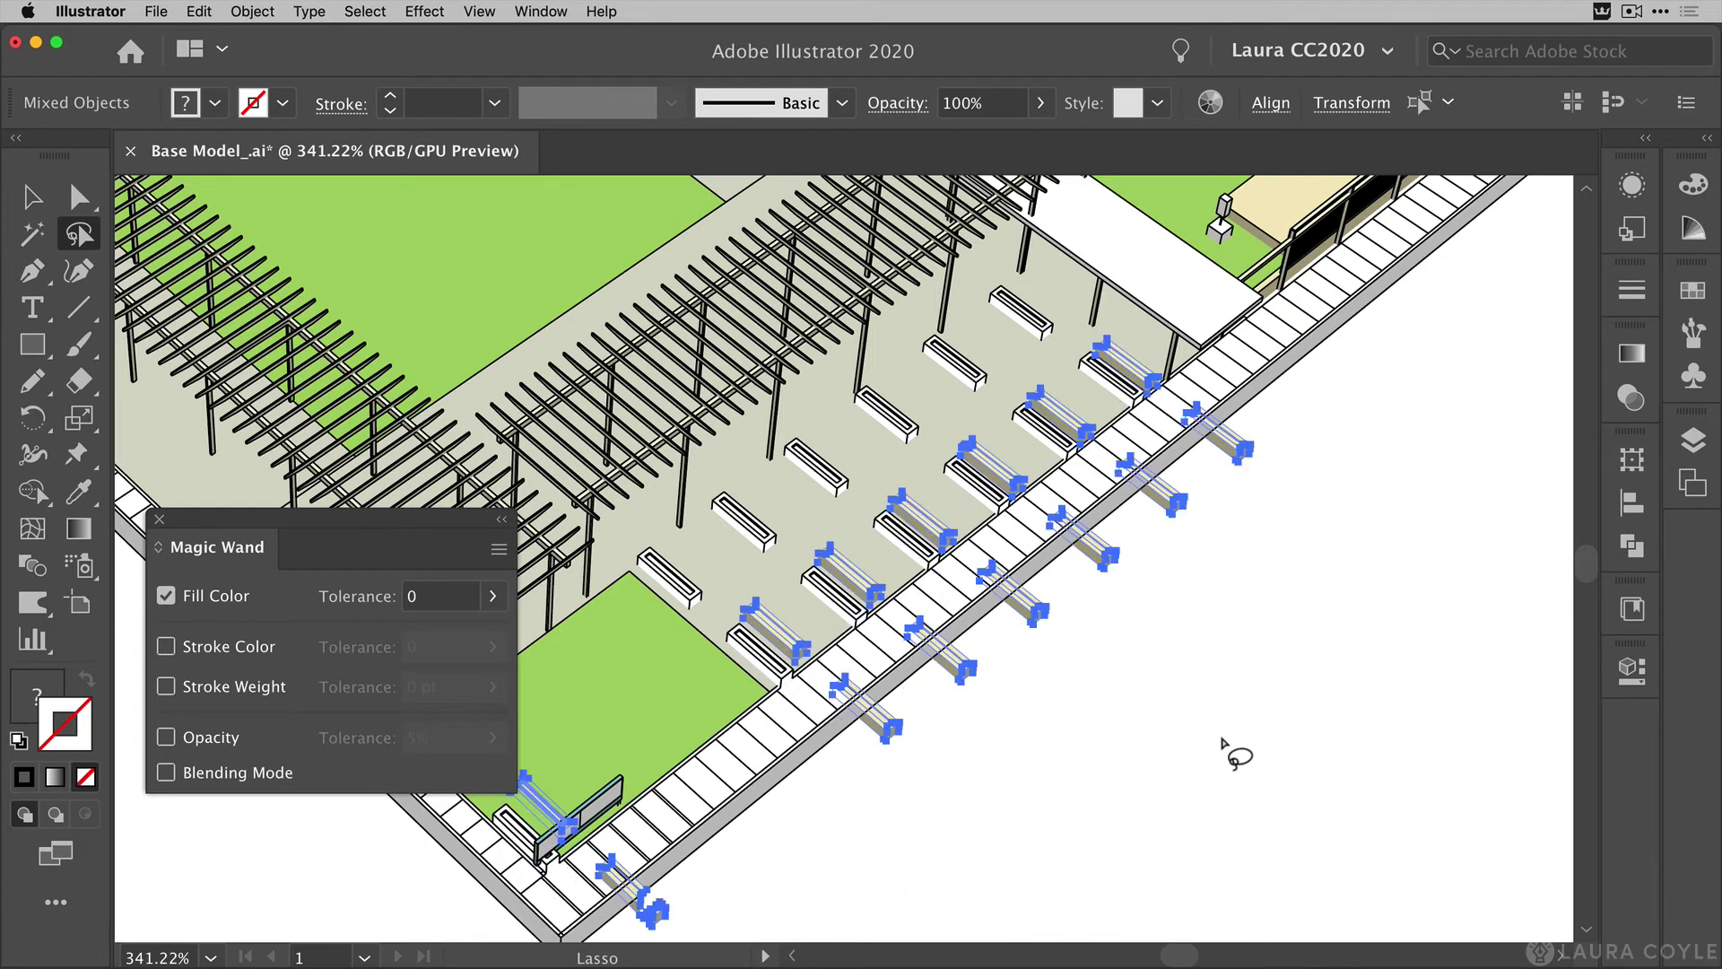
key(shift+Left)
key(shift+Left)
key(shift+Up)
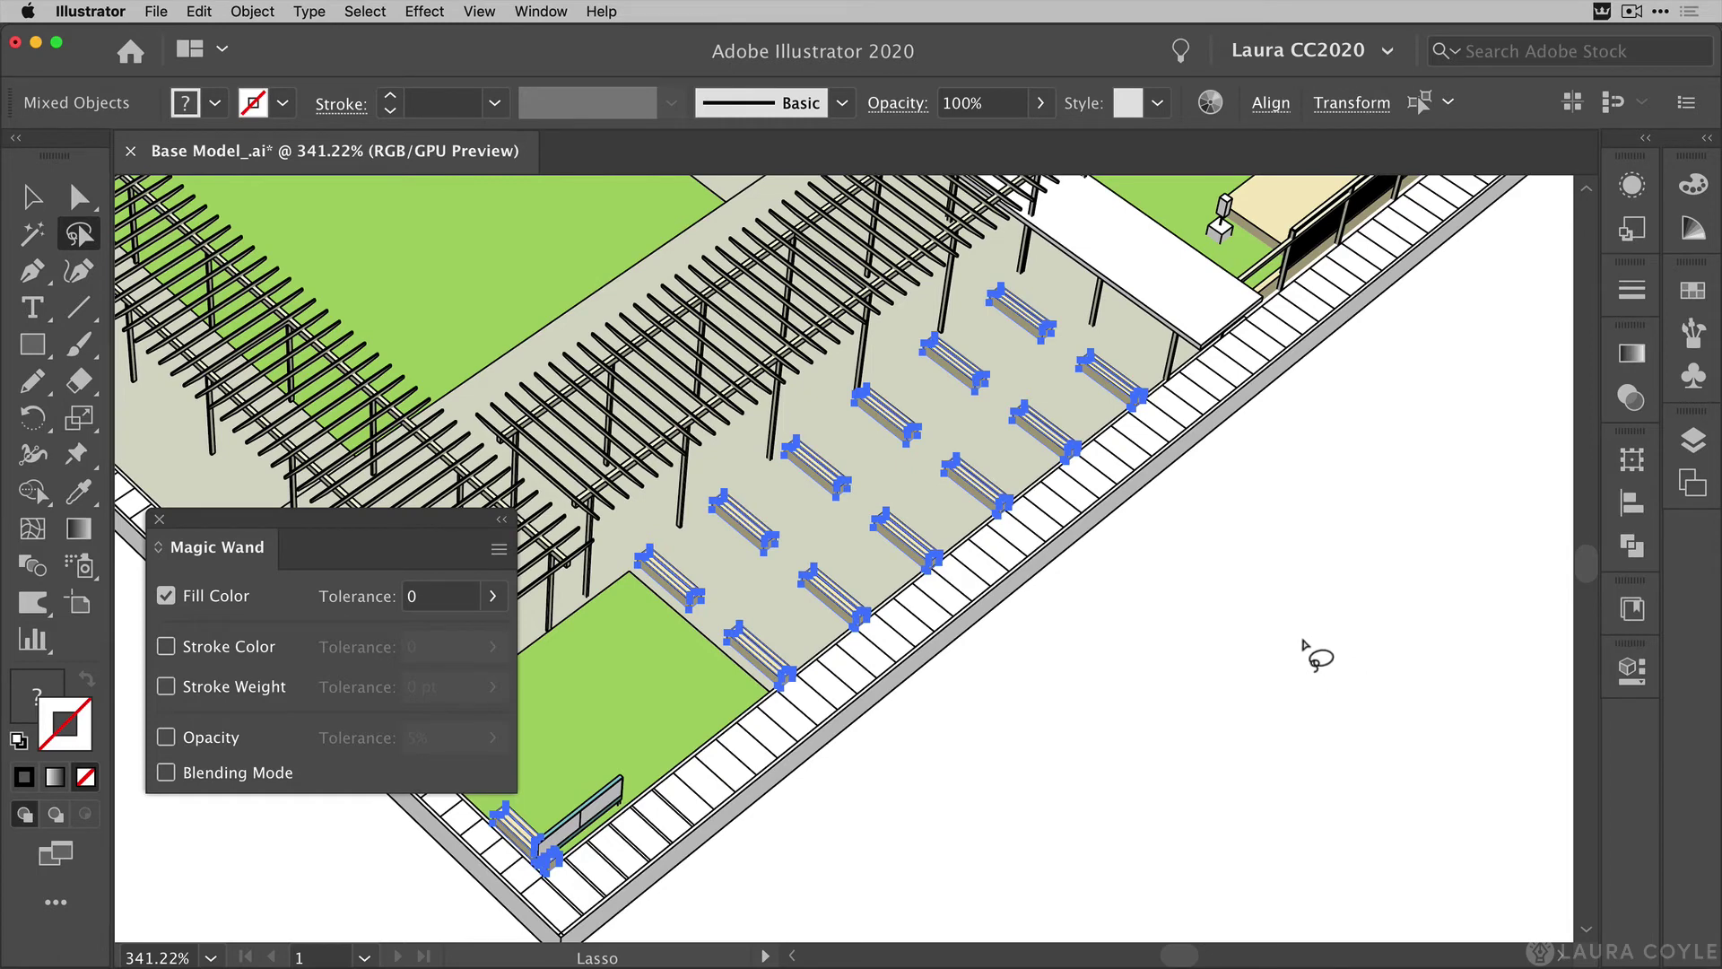
key(space)
Open Recolor Artwork for the planters, collapse Color Groups, and move the dialog to the right.
drag(1246, 635, 1133, 562)
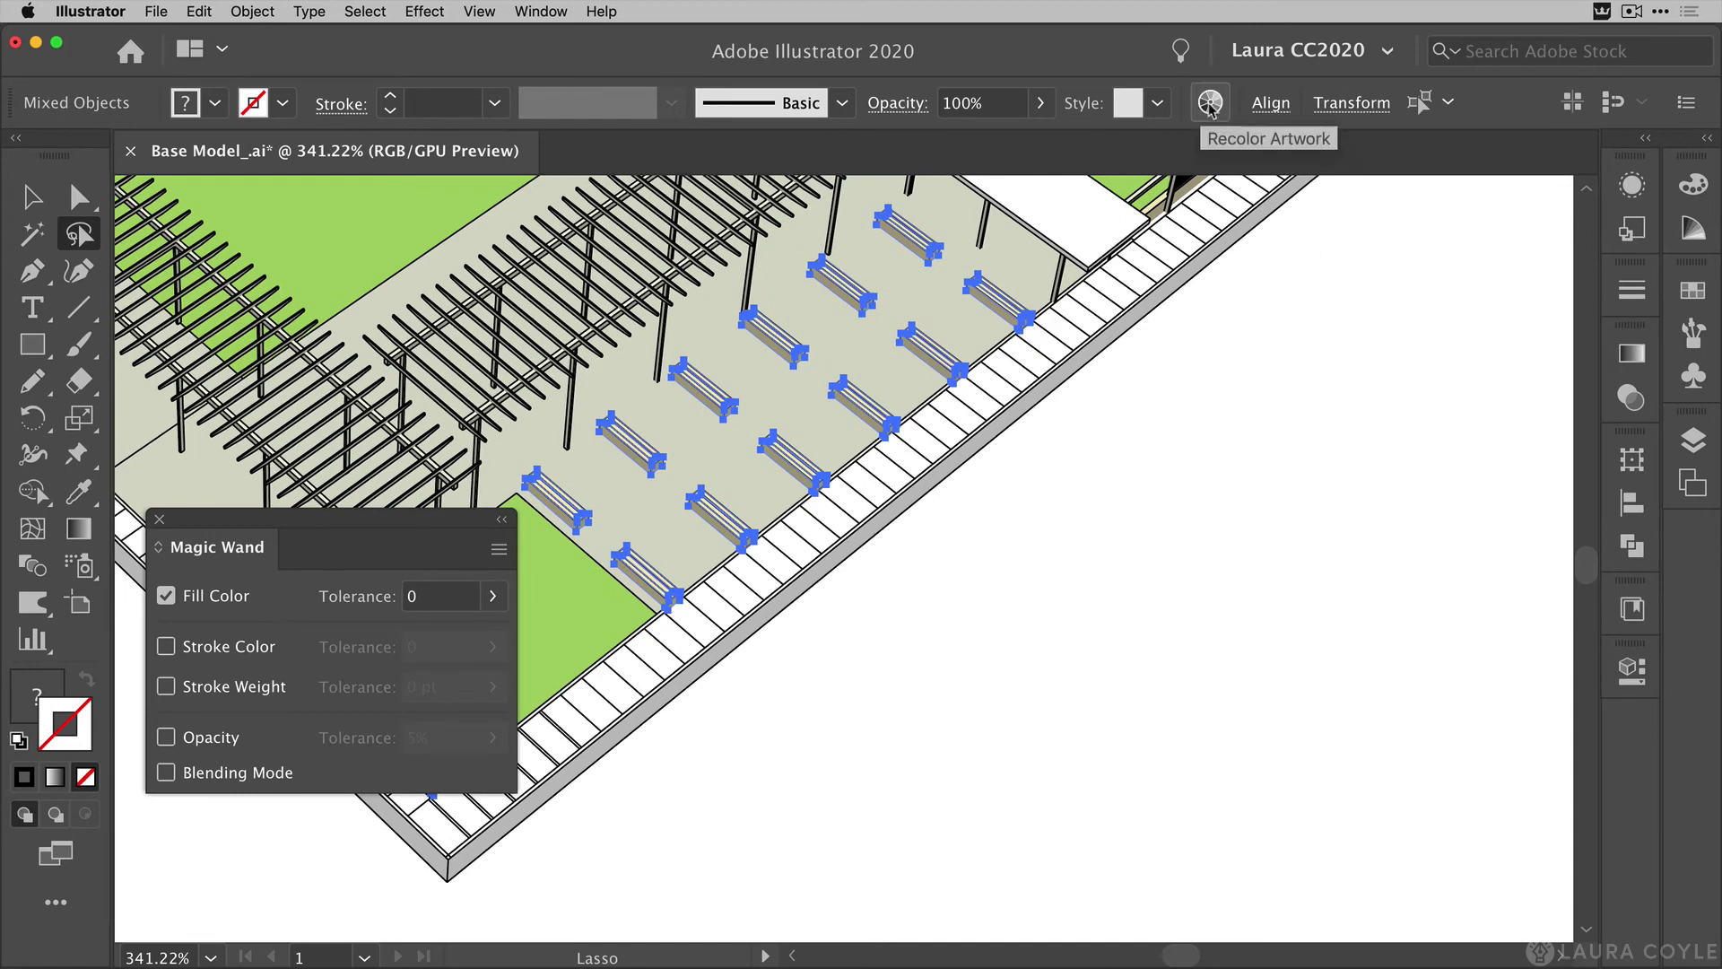
click(1210, 104)
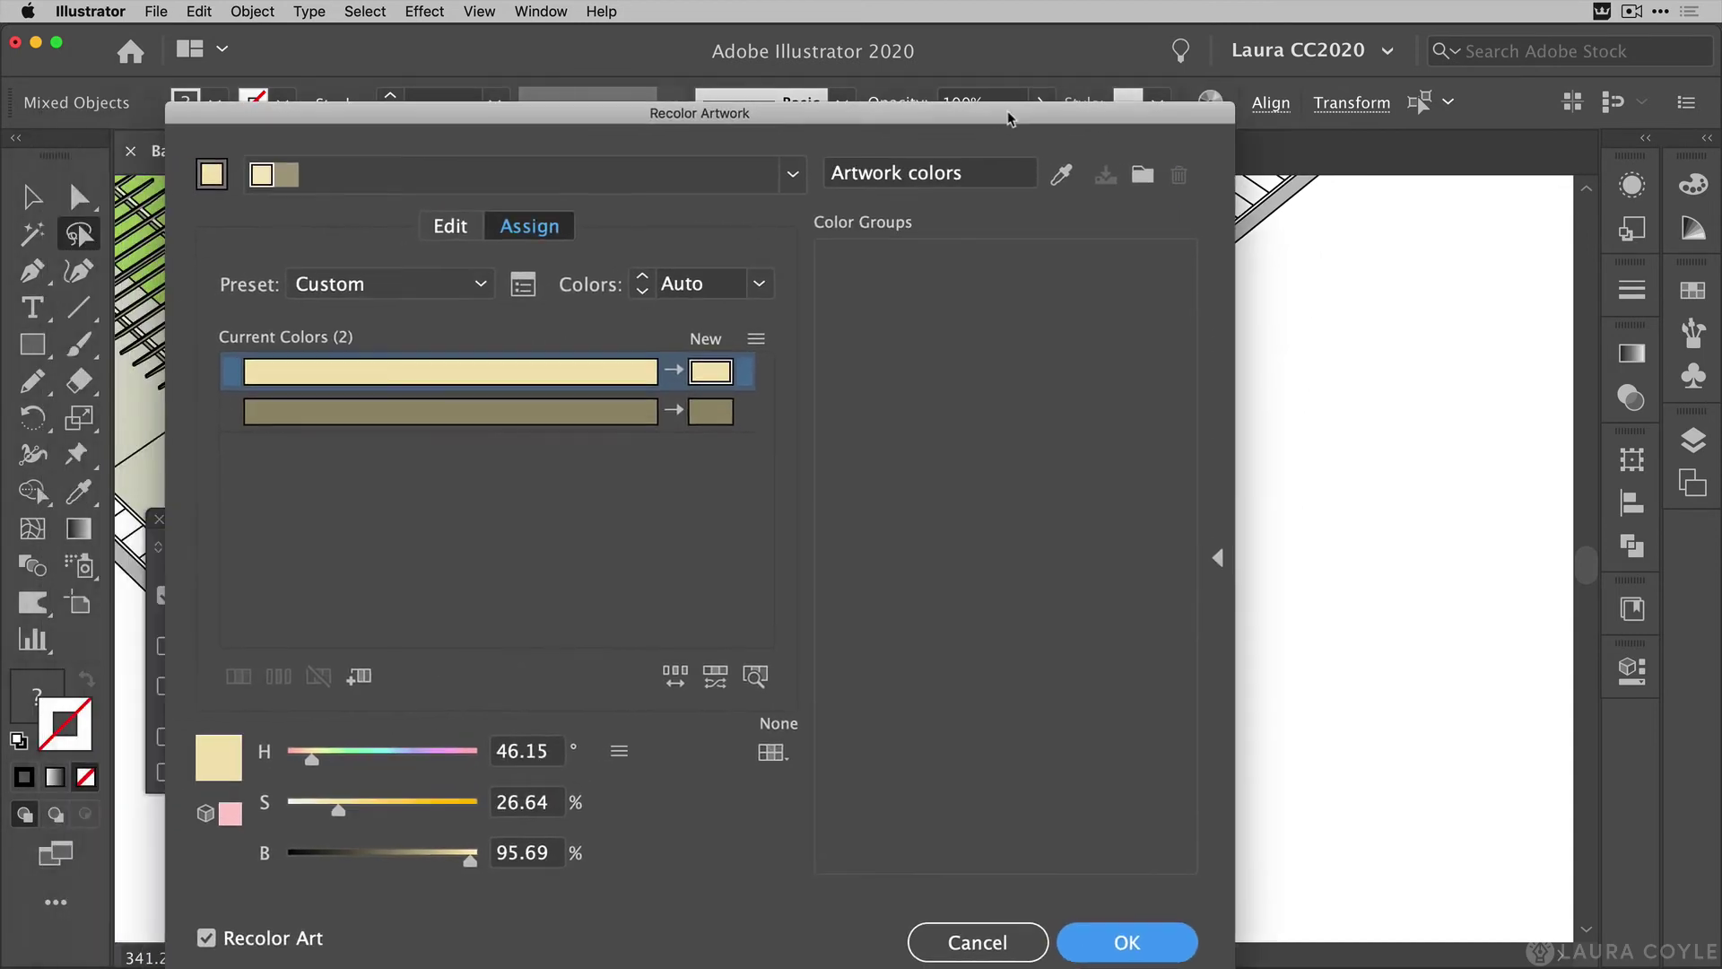
click(1218, 558)
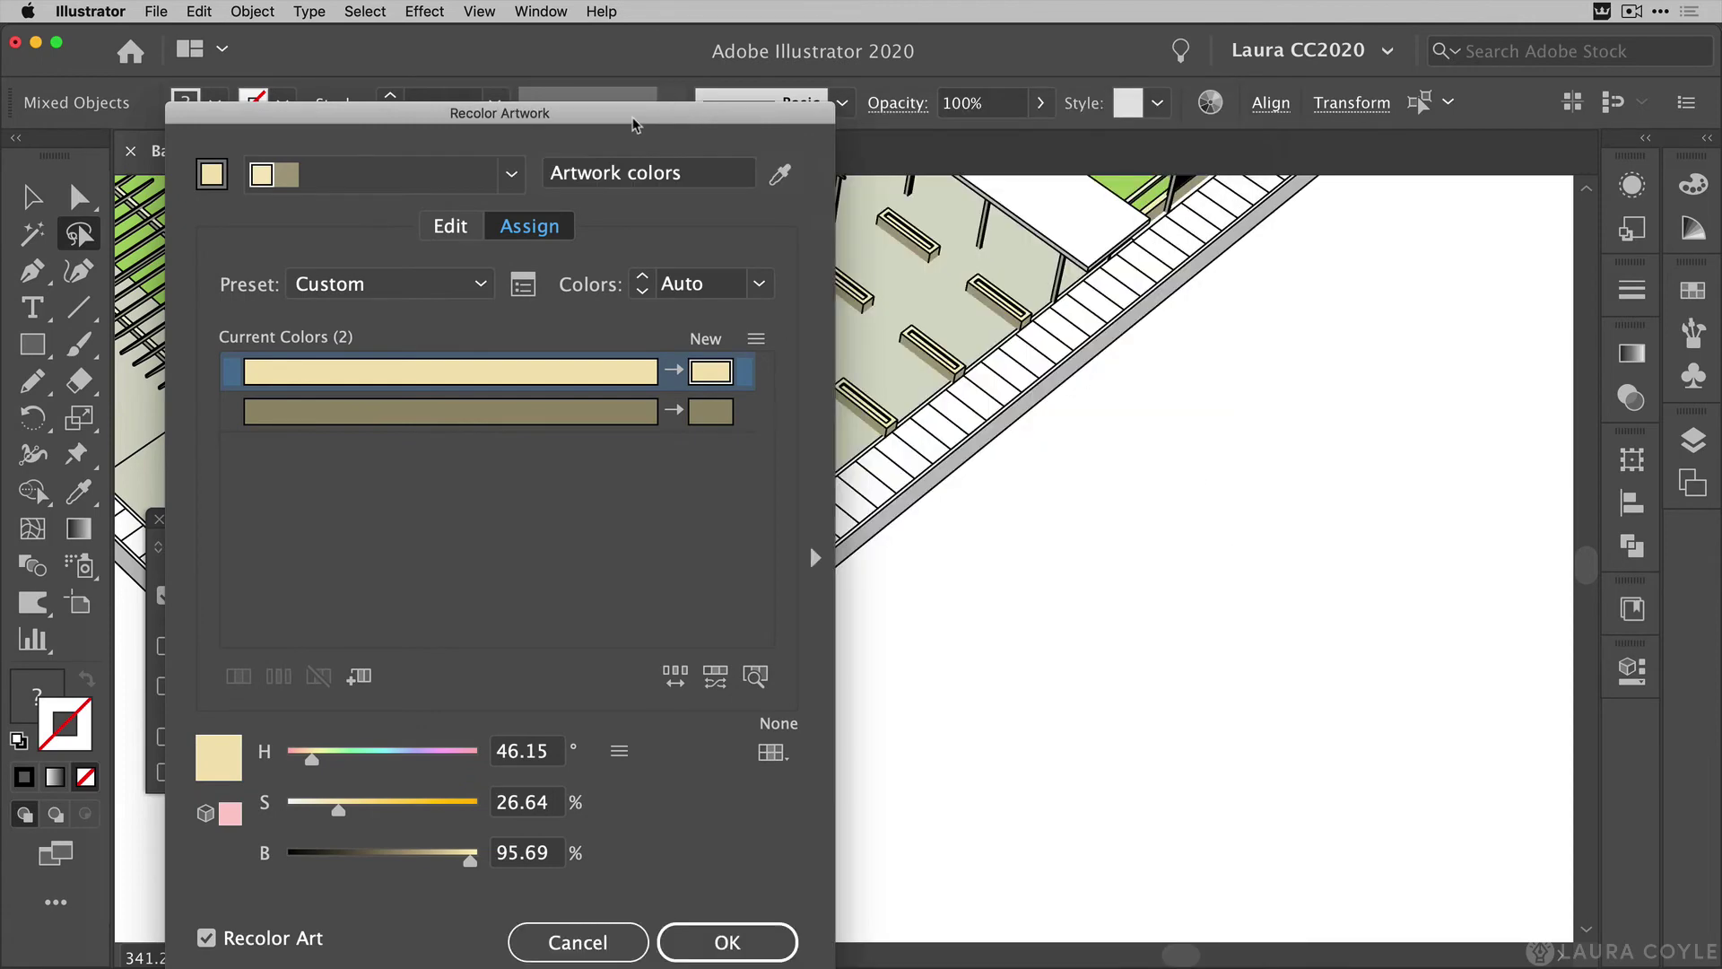
drag(632, 119, 1496, 99)
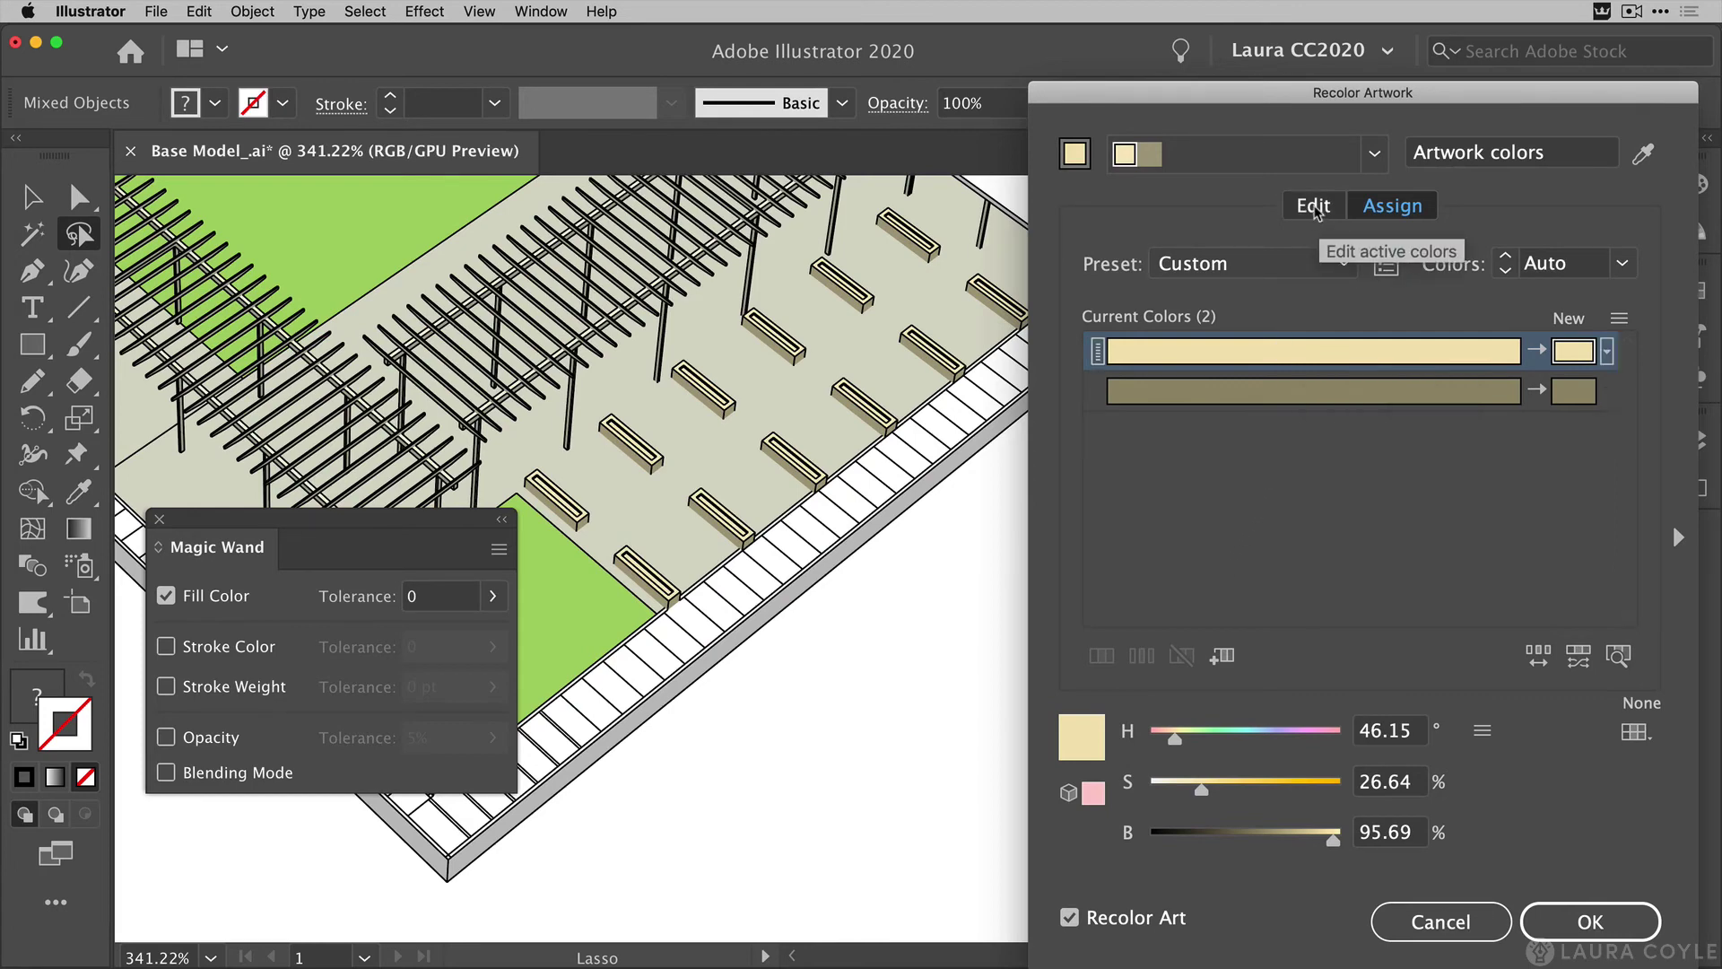
Link the harmony colours on the Edit wheel and drag the base colour to orange (H 21.02°, S 76.94%).
click(1323, 212)
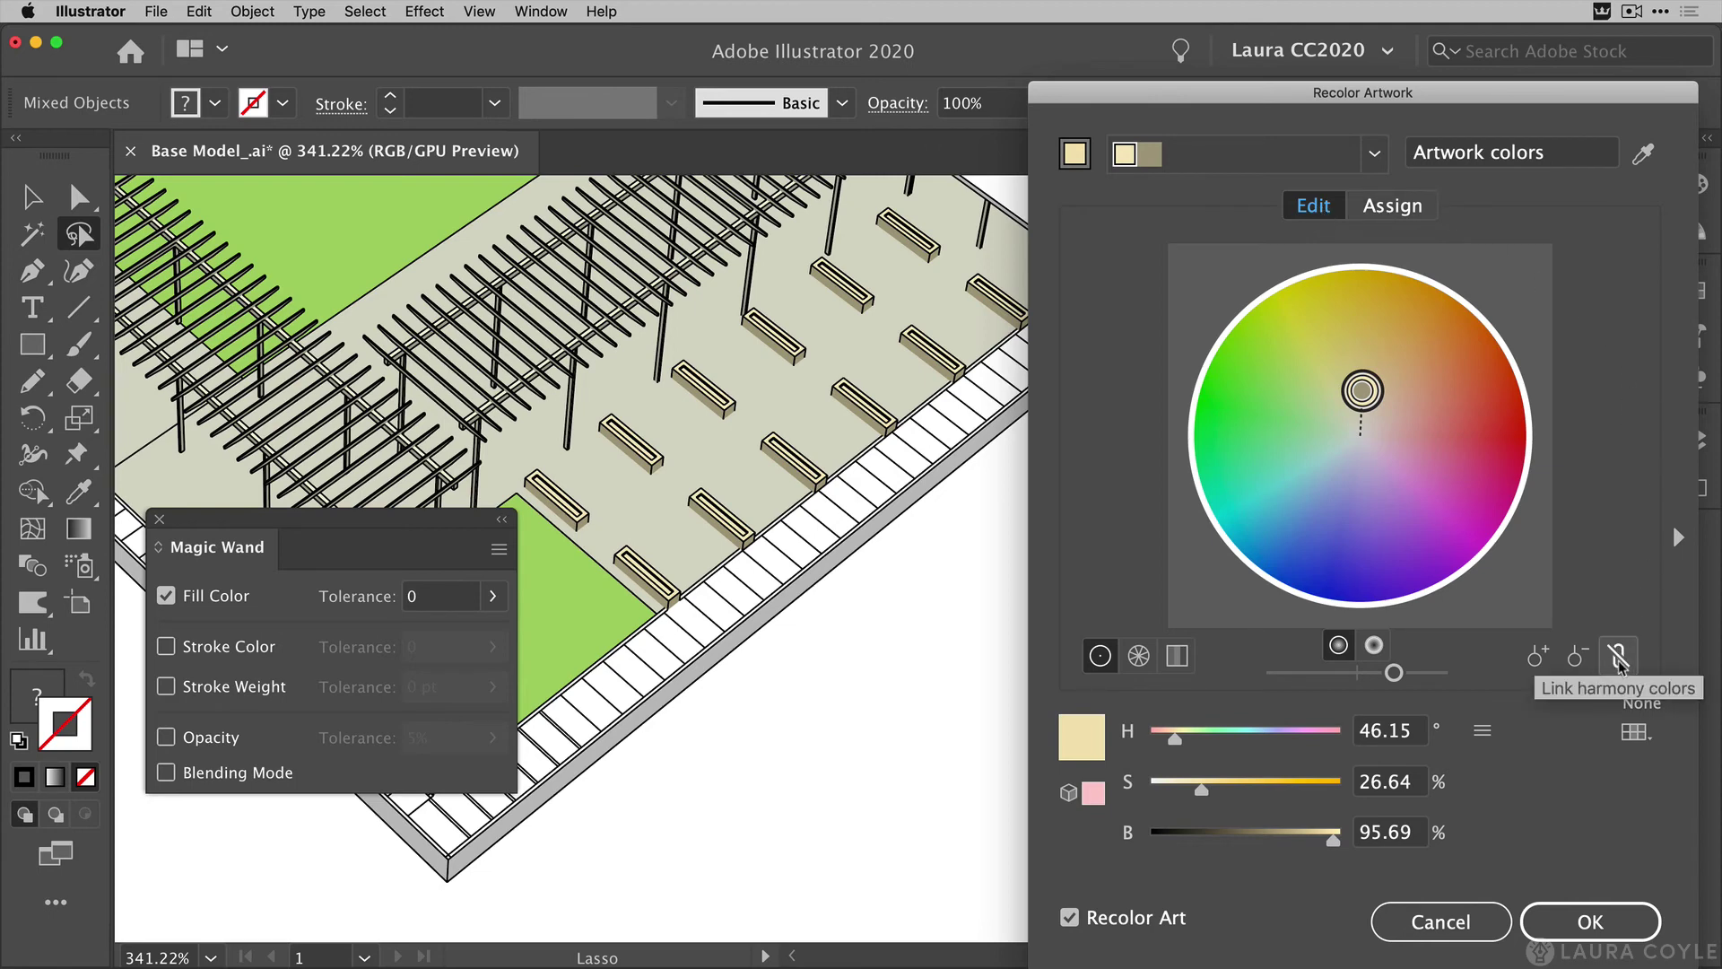
click(1622, 663)
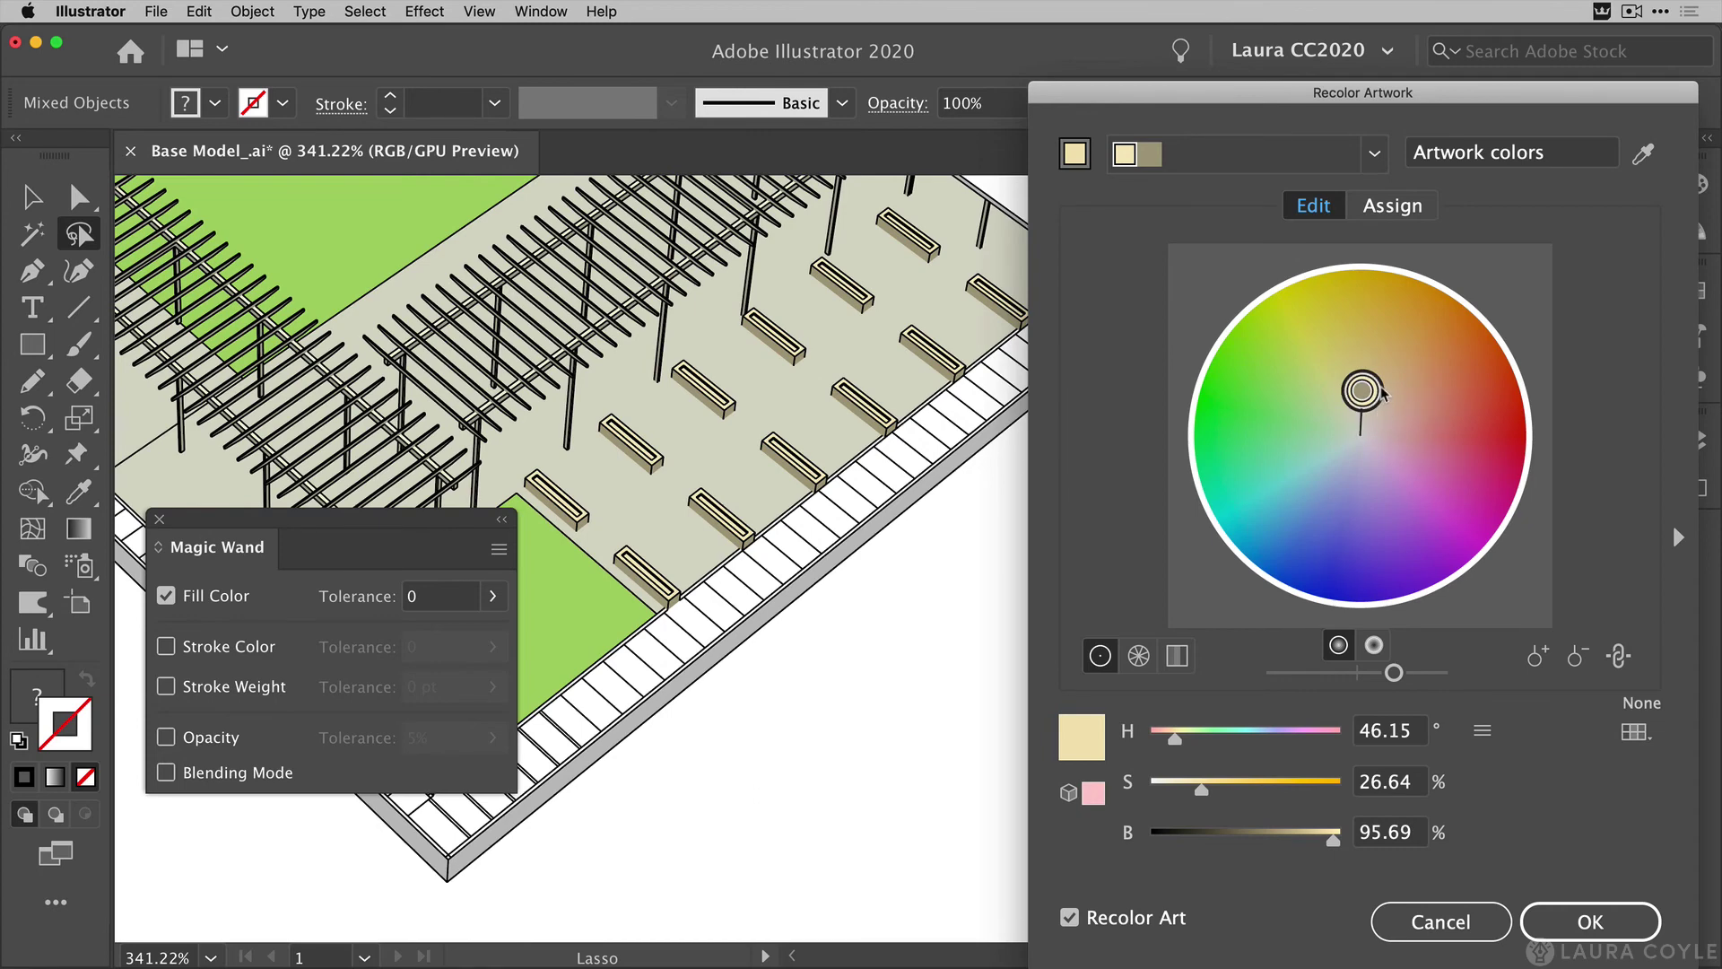
drag(1382, 391, 1468, 362)
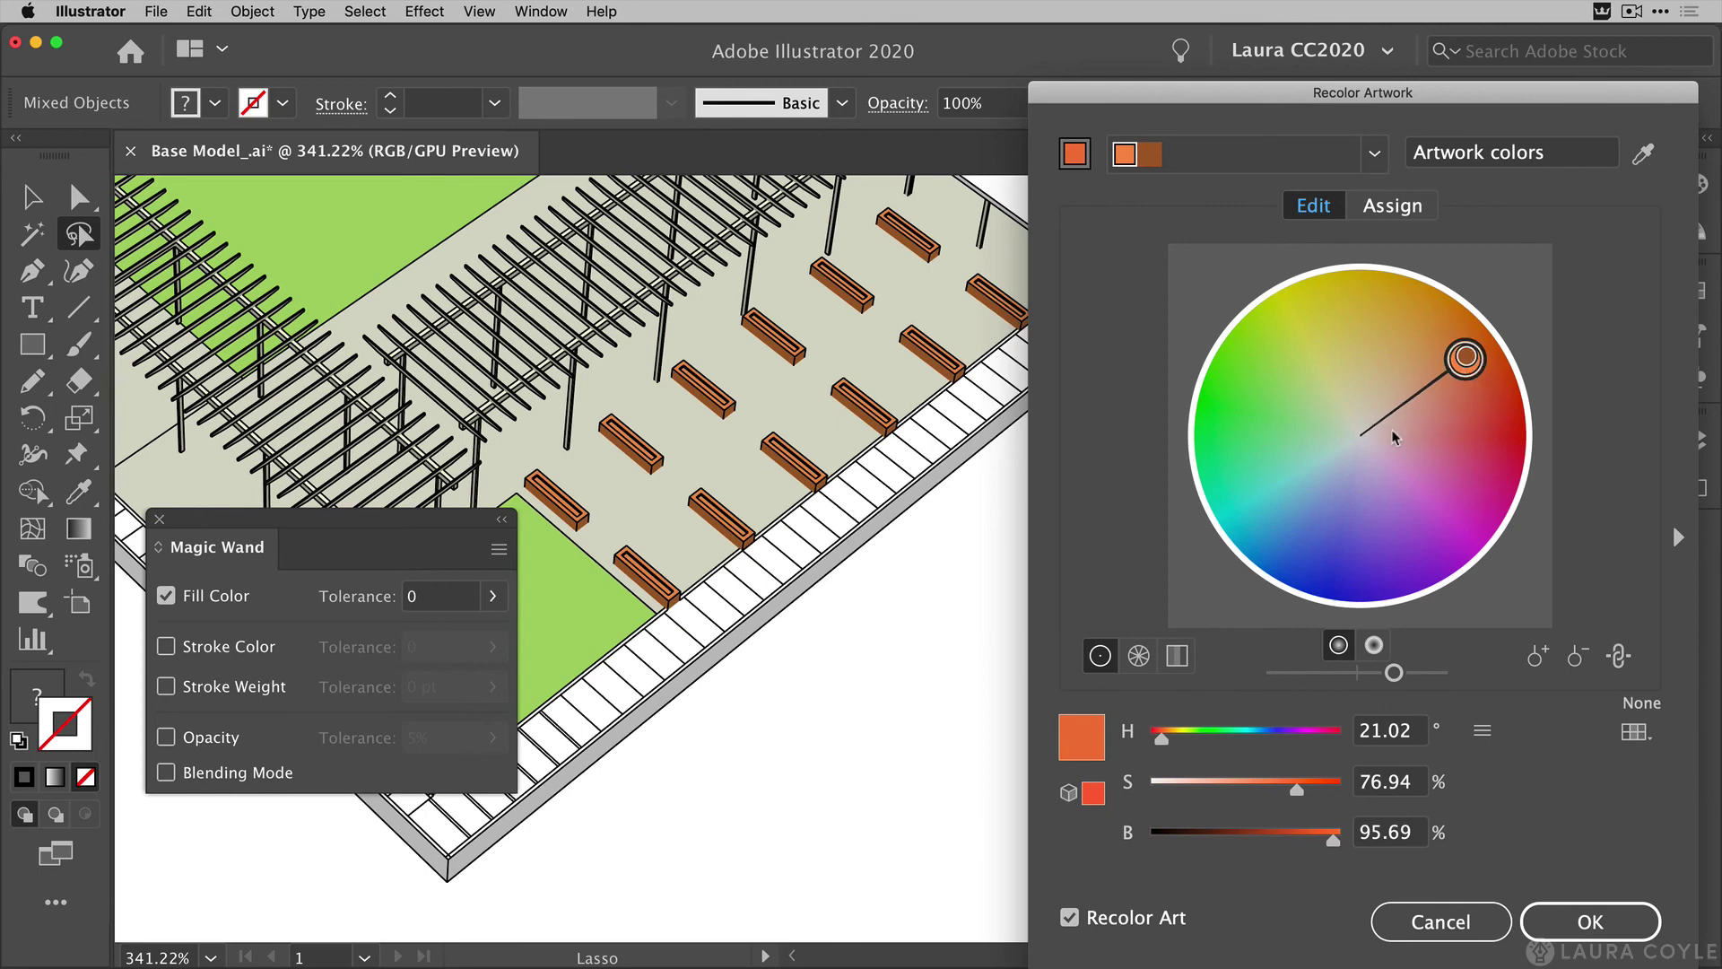
Confirm the orange recolour, deselect everything, and pan to show the whole plaza.
click(1580, 922)
click(40, 203)
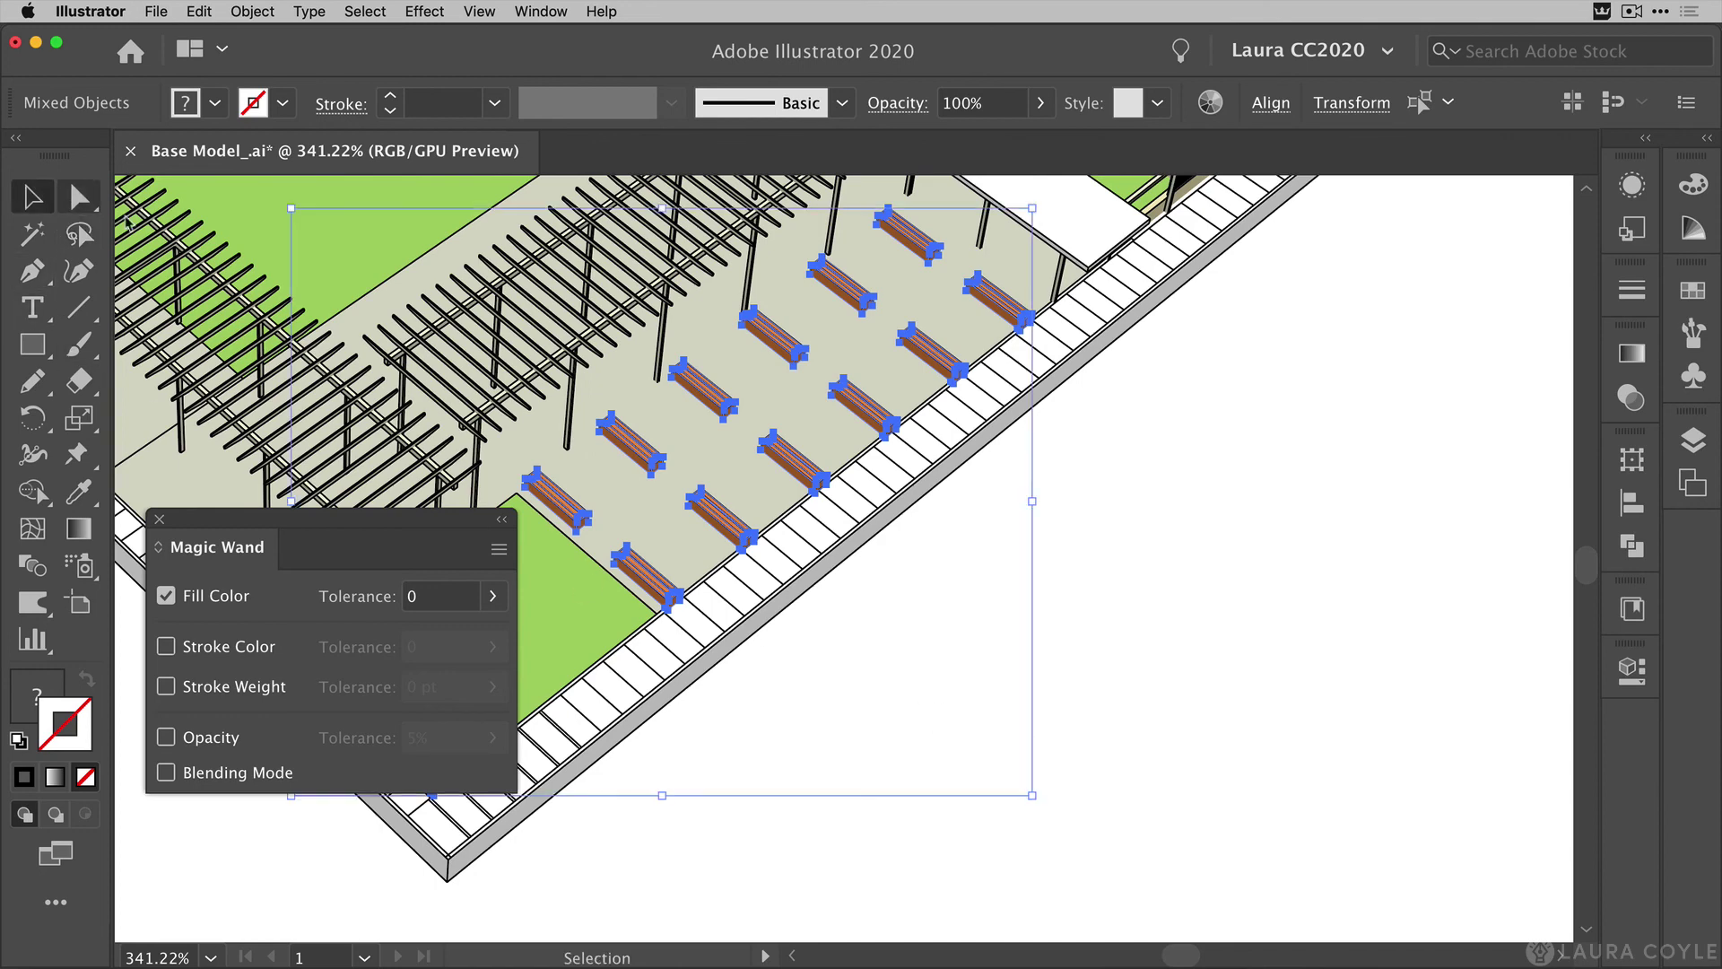
click(1184, 618)
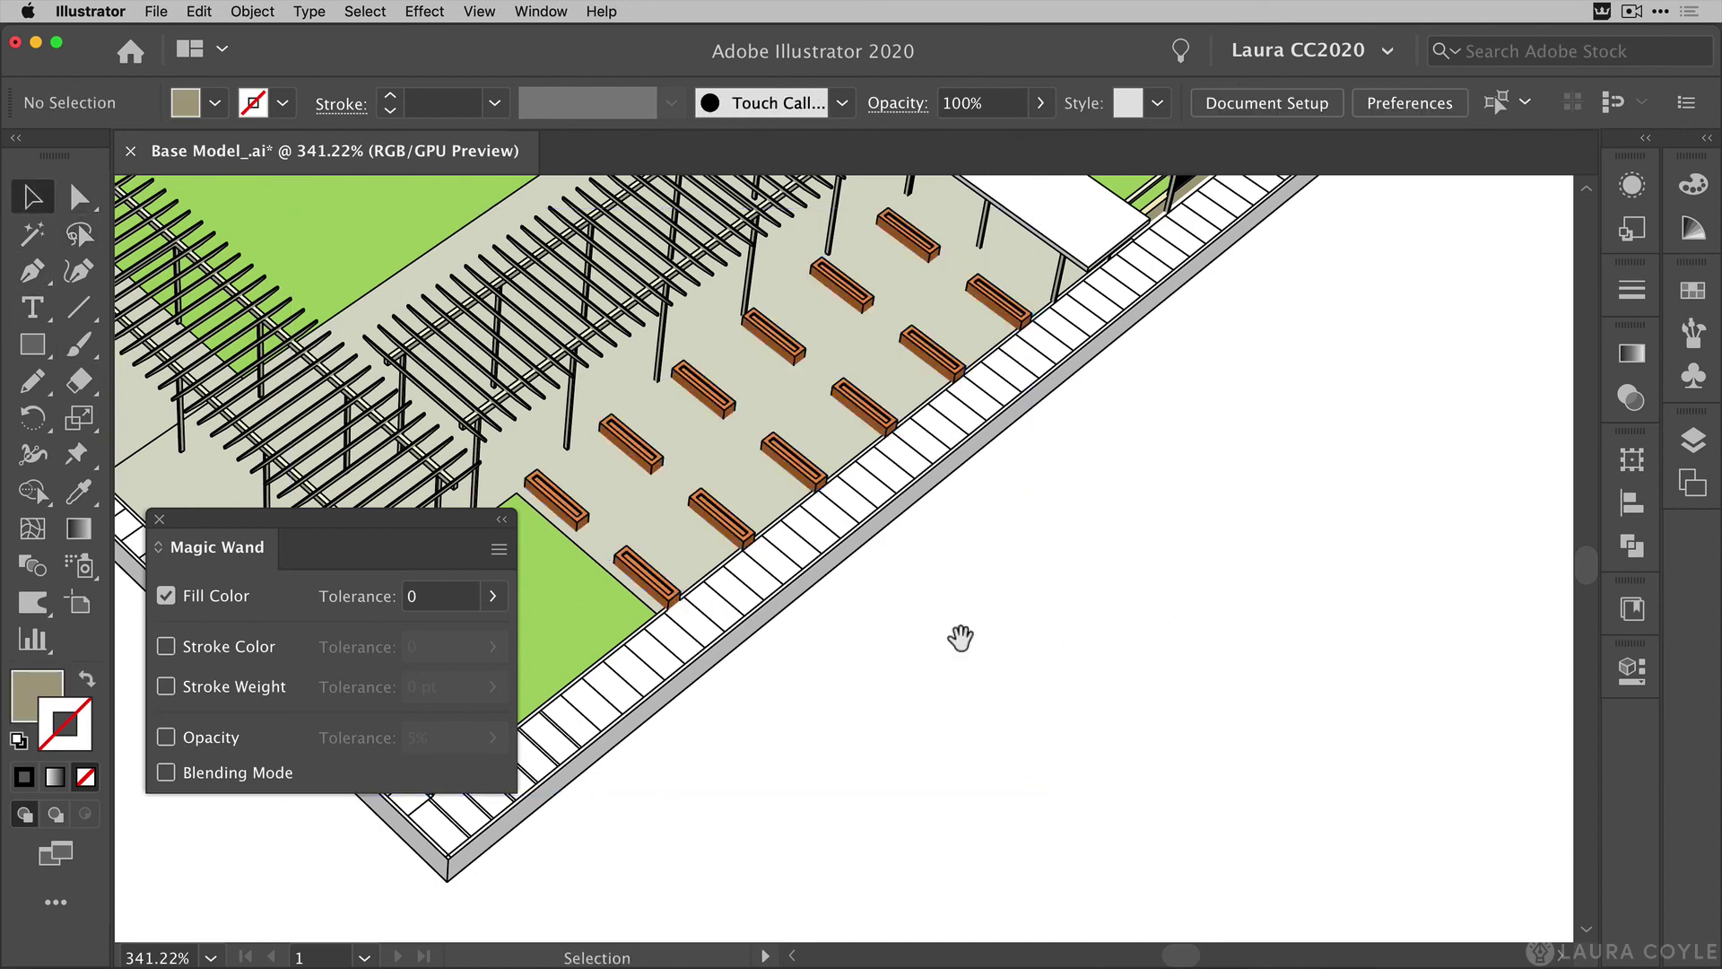
drag(956, 637, 1294, 686)
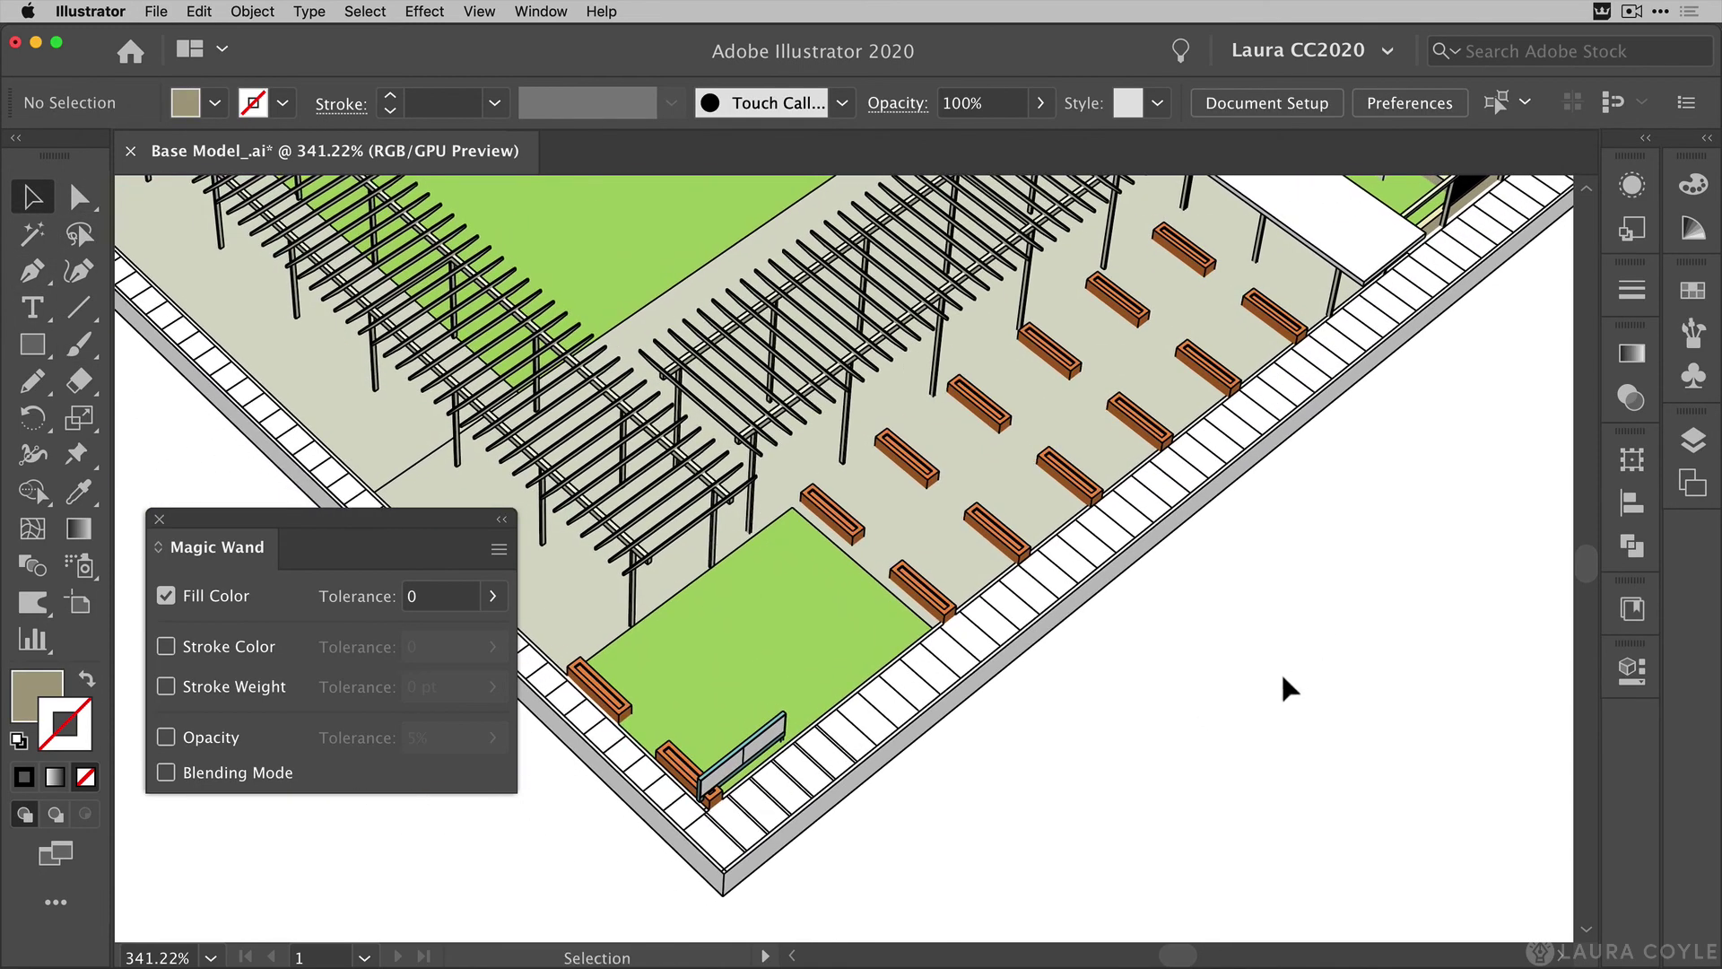